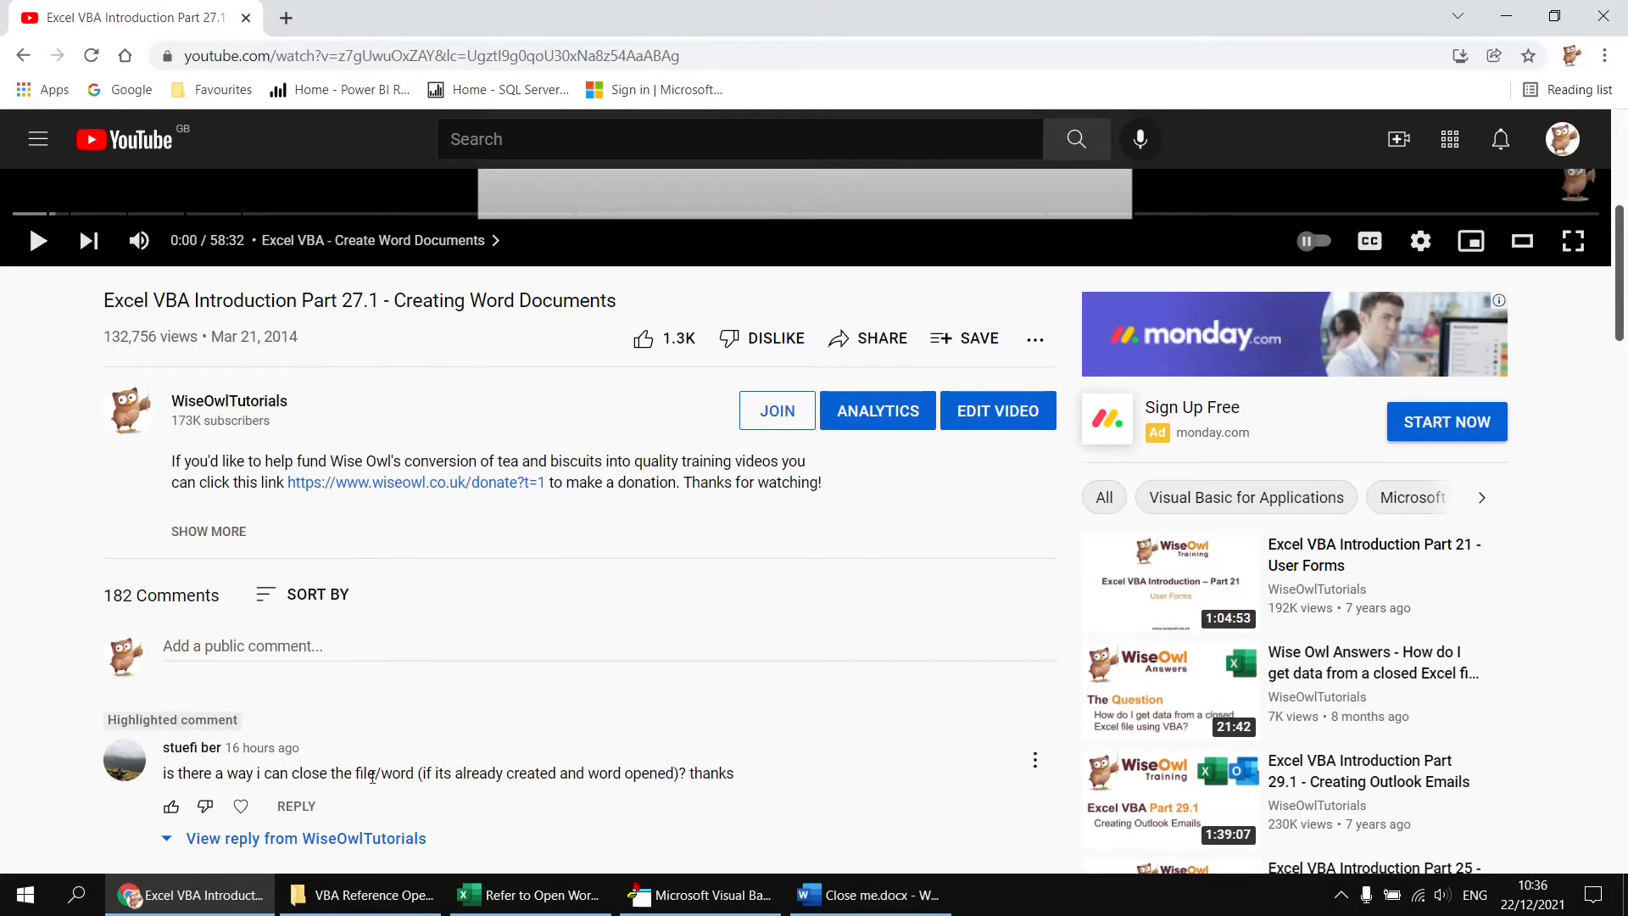
Highlight the viewer's question about Word already being open, then bring Close me.docx forward.
left_click_drag(416, 774, 687, 775)
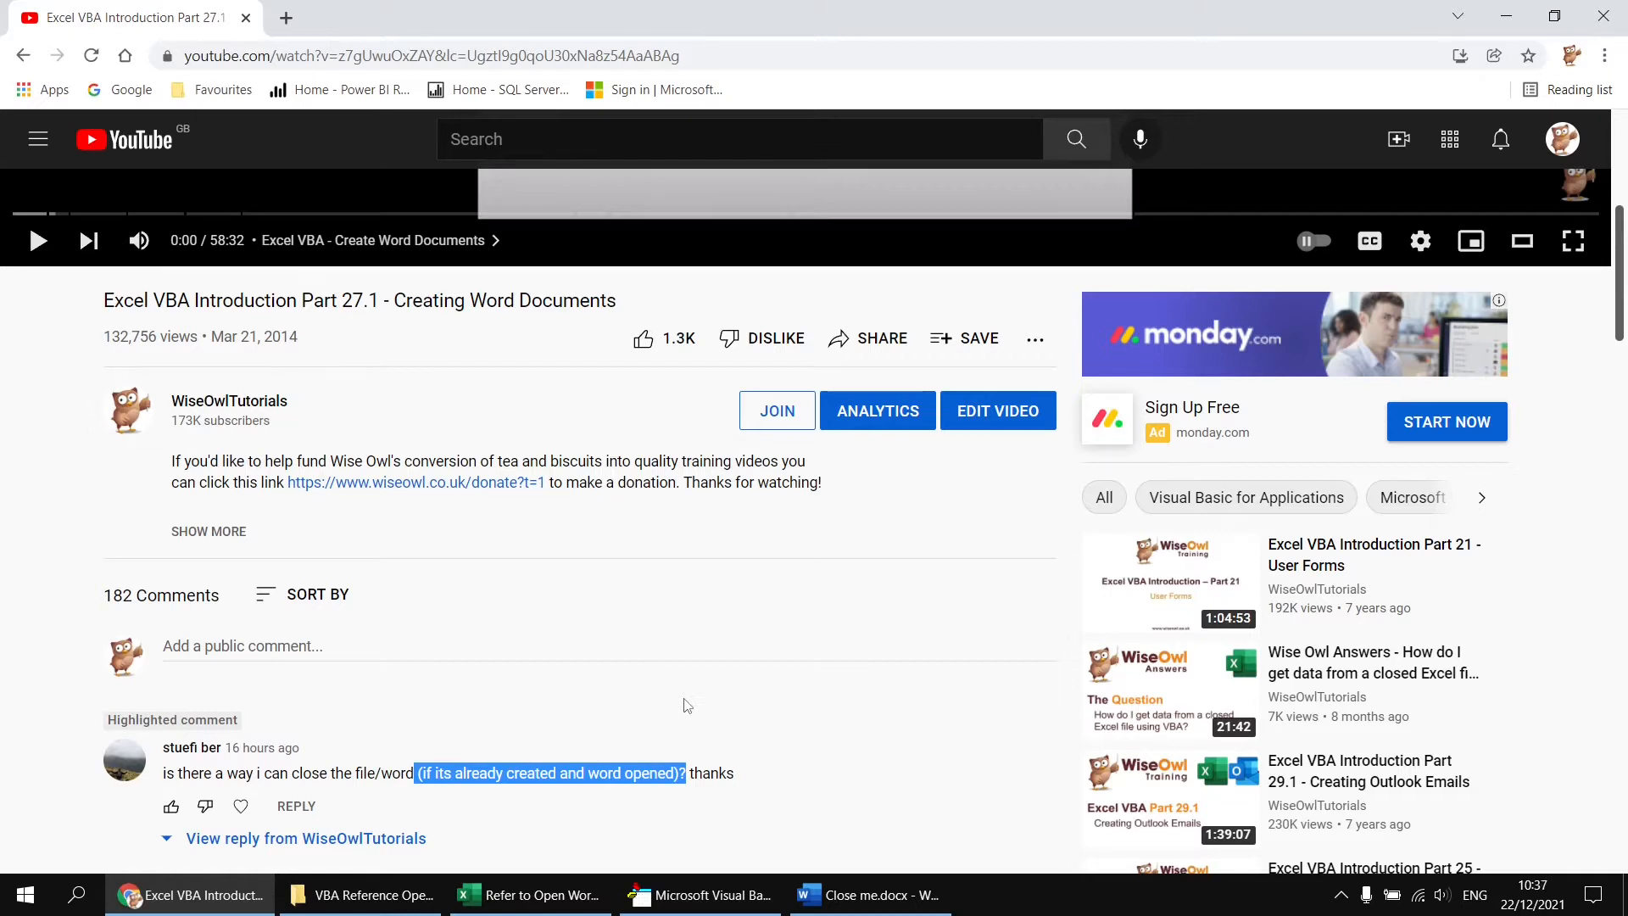
left_click(843, 899)
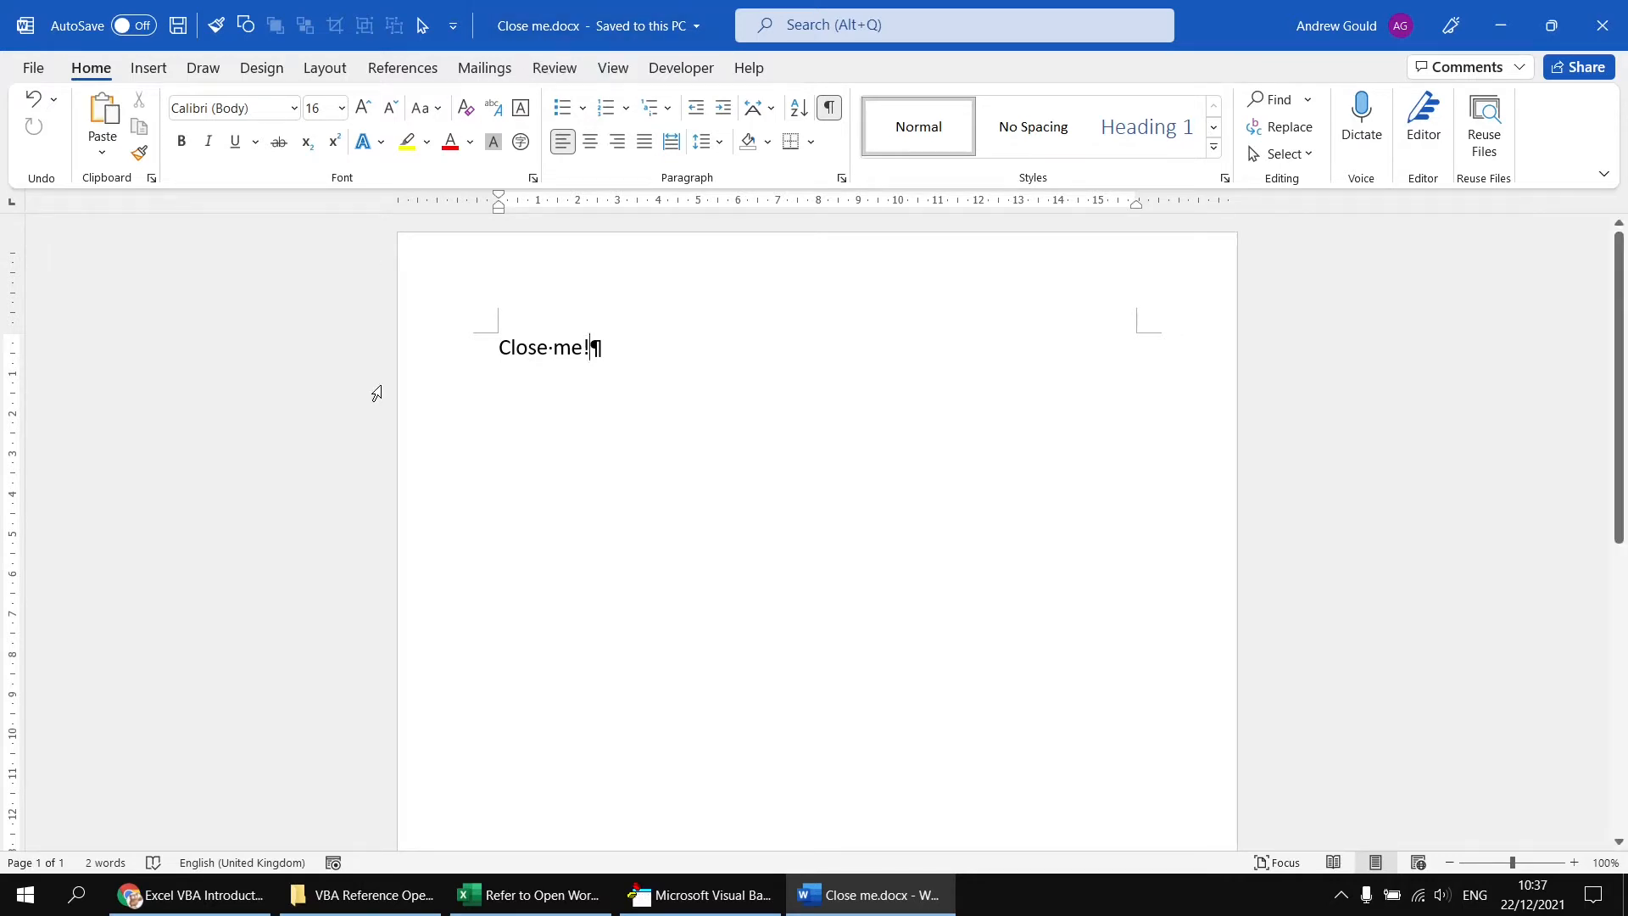
Switch to the workbook's Module1 and confirm the Microsoft Word 16.0 Object Library reference is ticked.
left_click(534, 895)
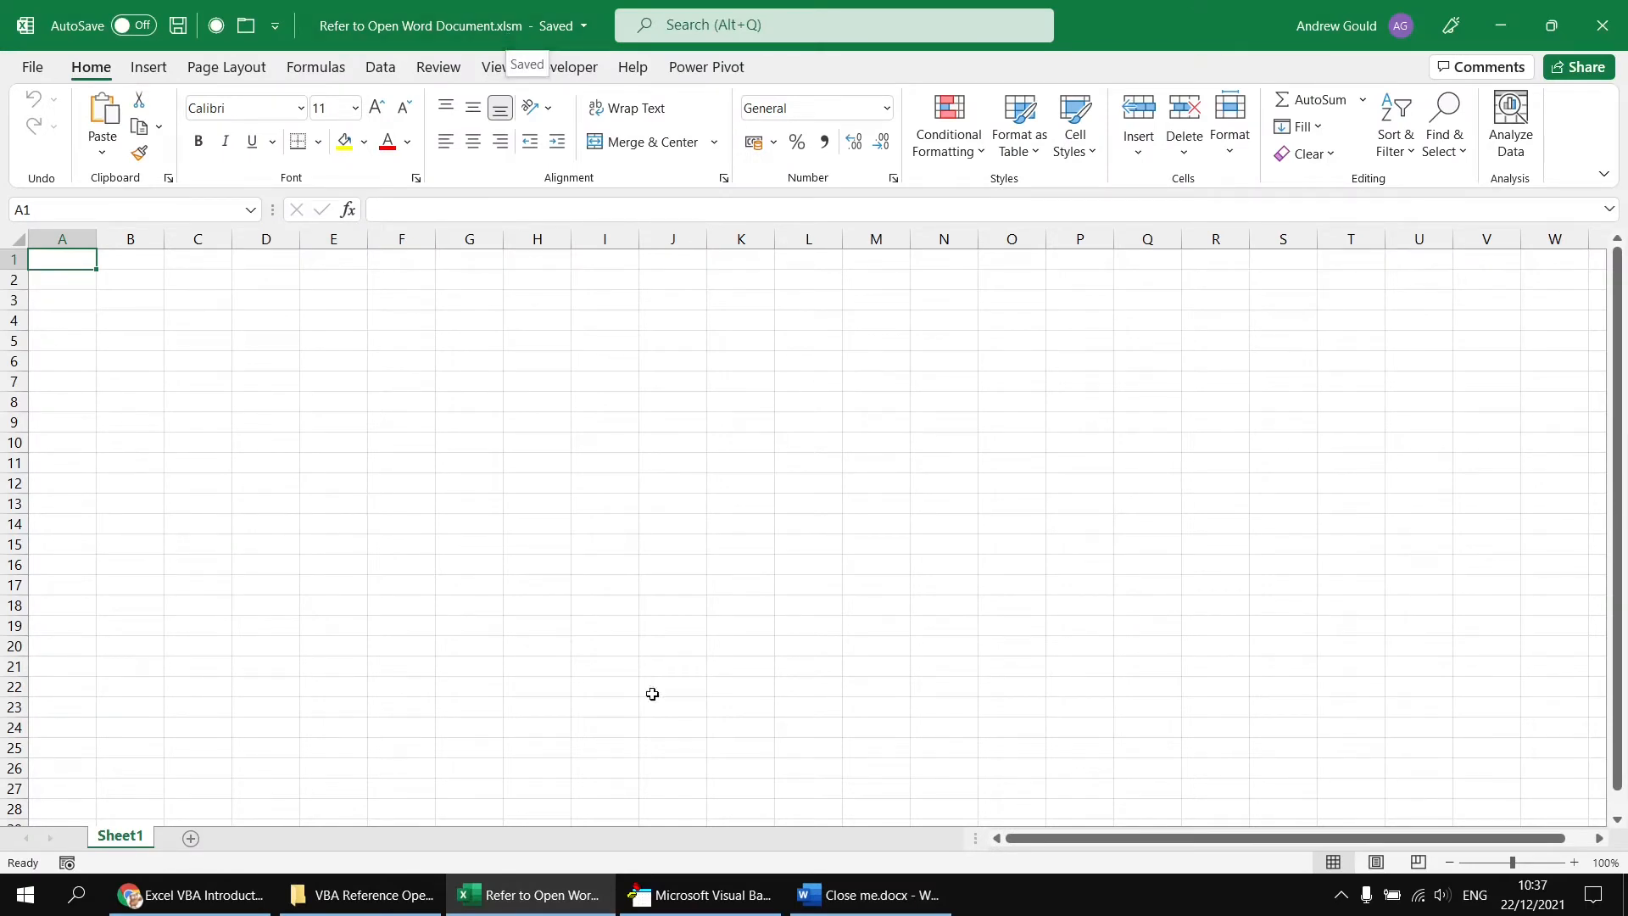
left_click(674, 894)
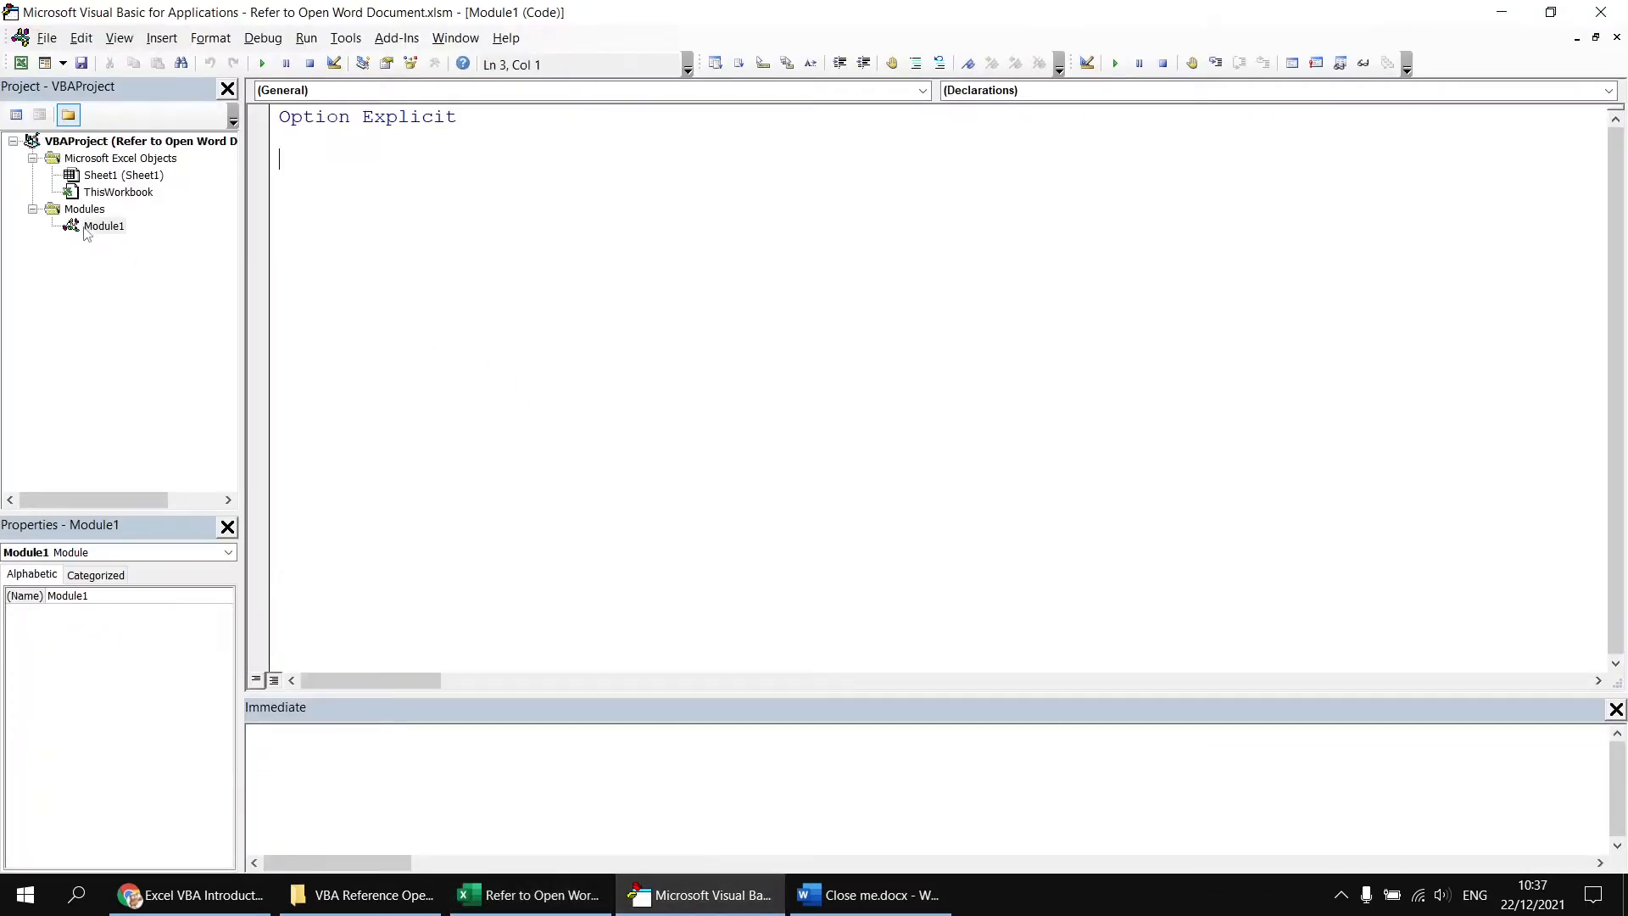
left_click(345, 36)
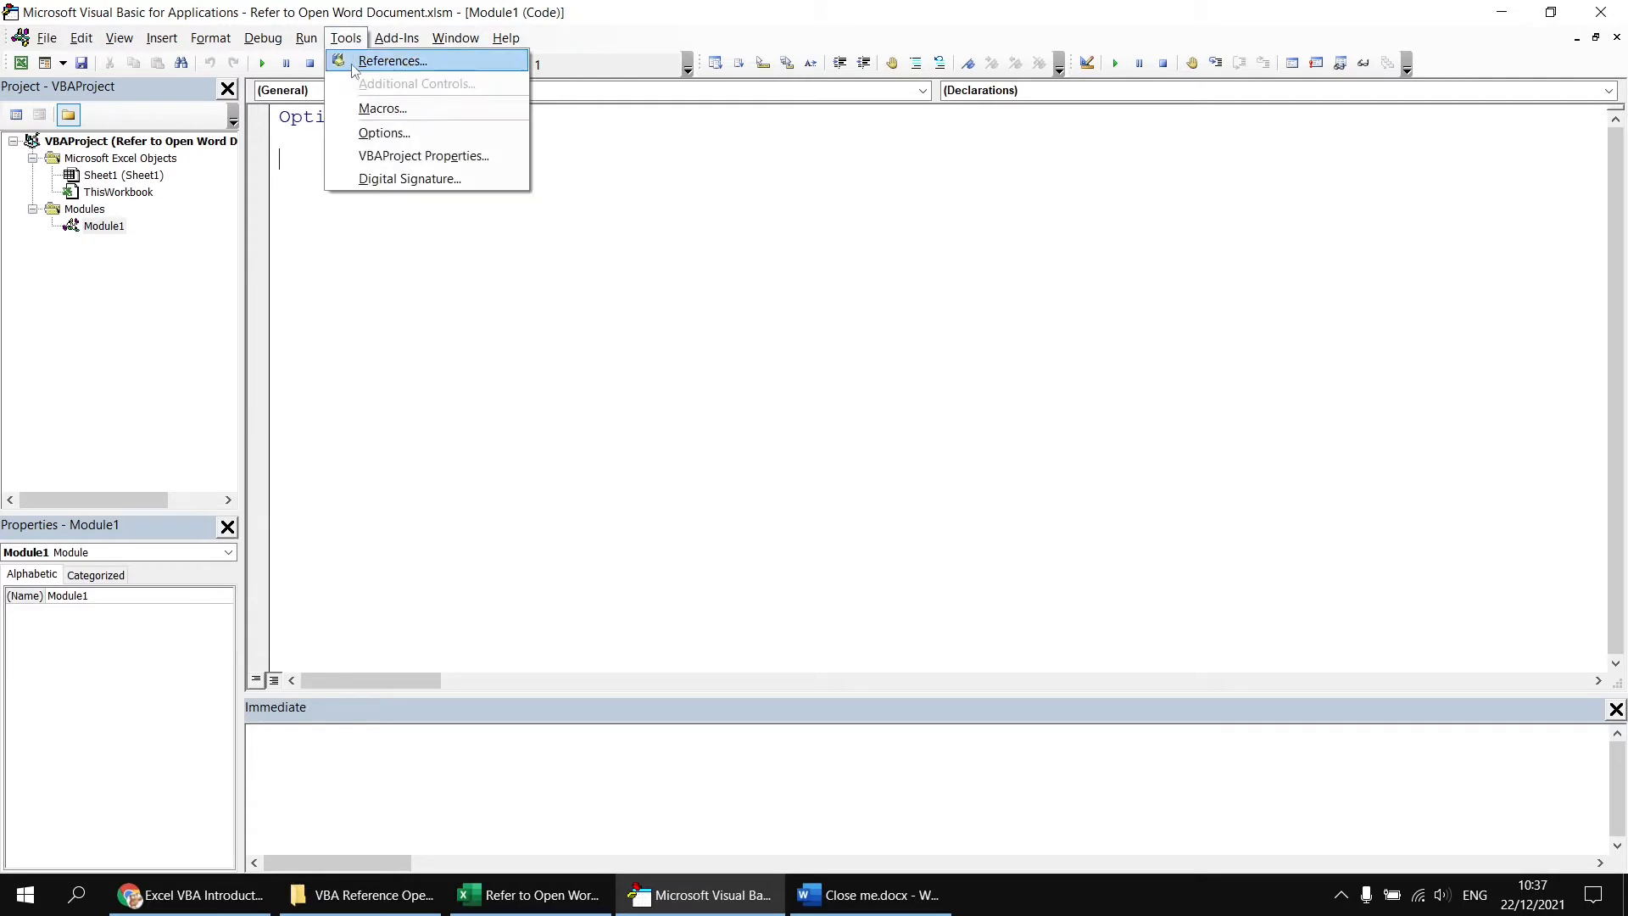
left_click(388, 59)
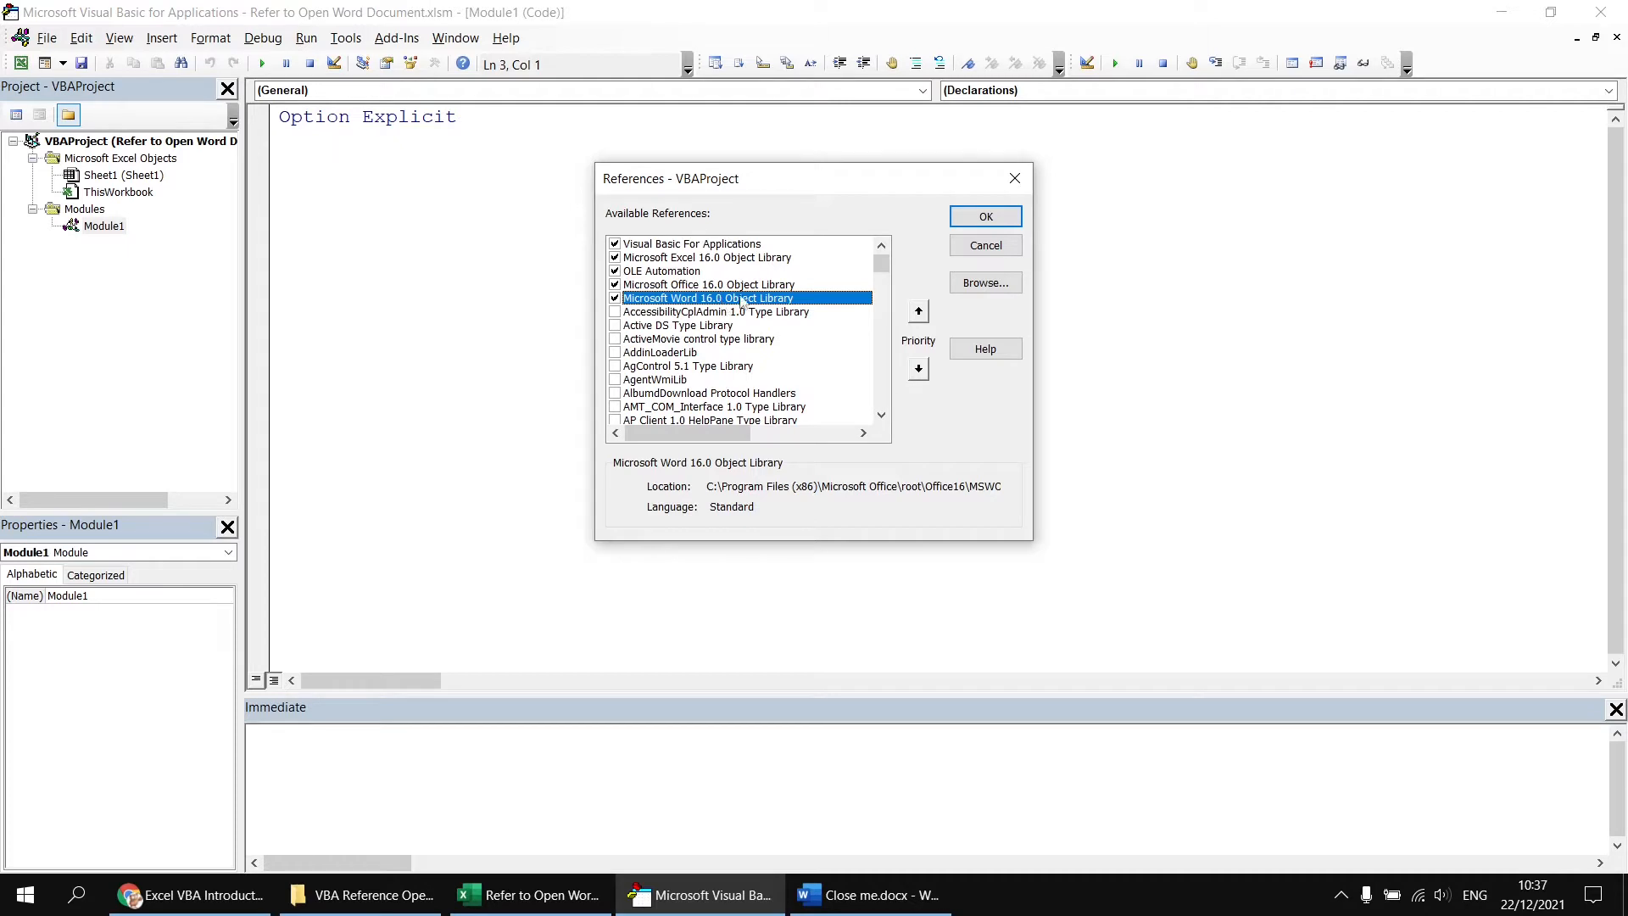
left_click(985, 216)
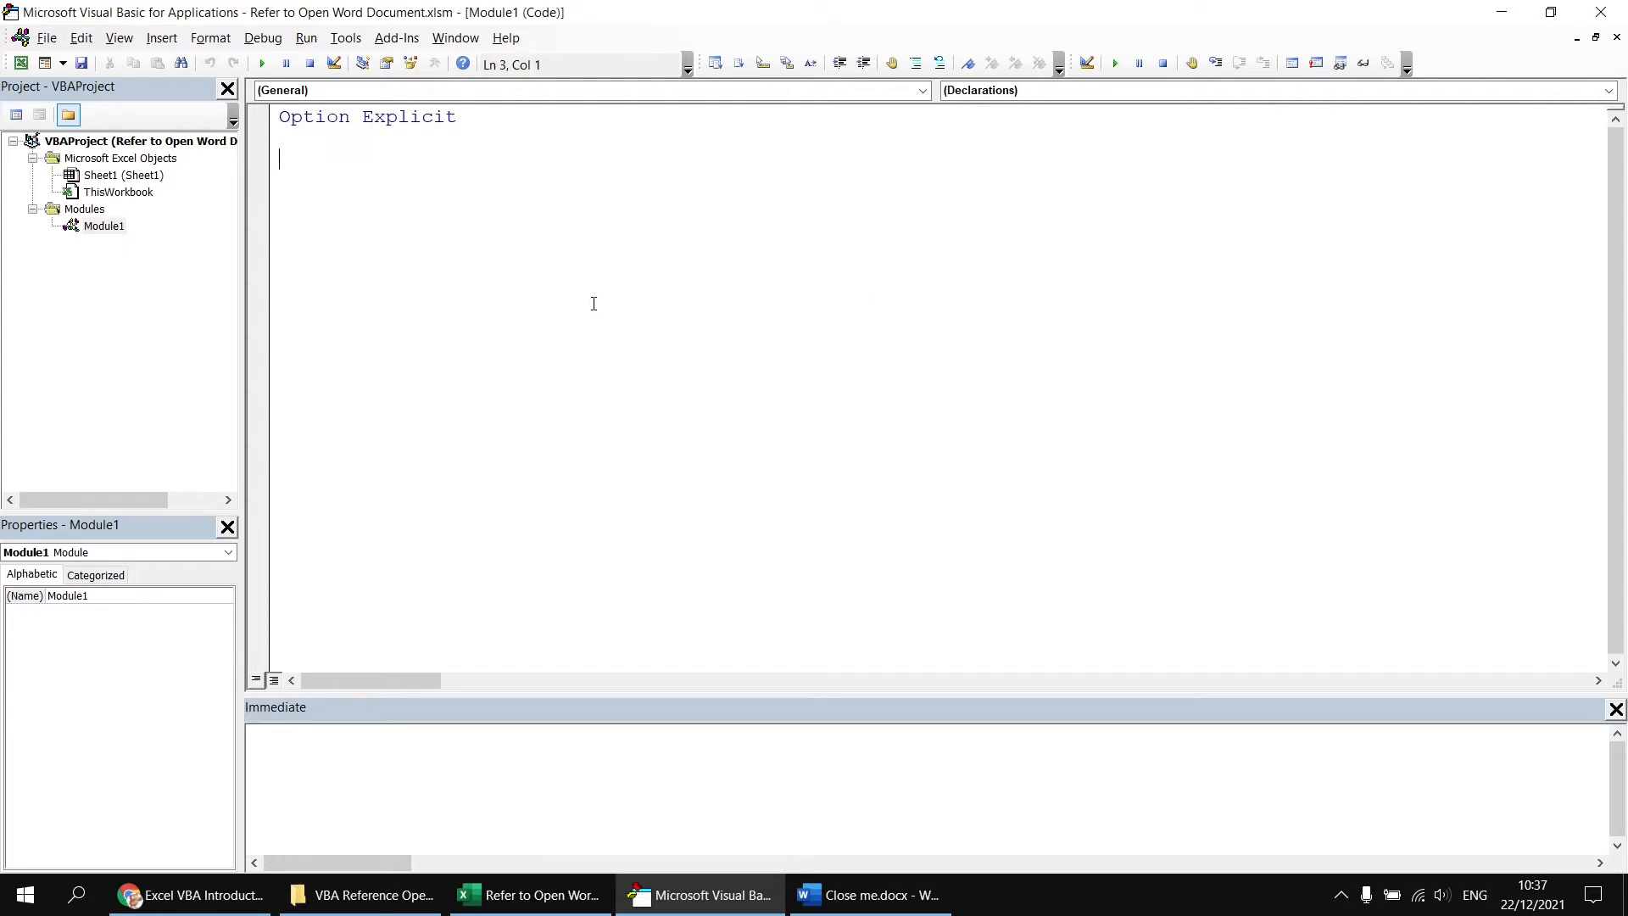
type("sub Close_Doc")
Write Sub Close_Doc with Dim wd As Word.Application and Set wd = GetObject.
key("Return")
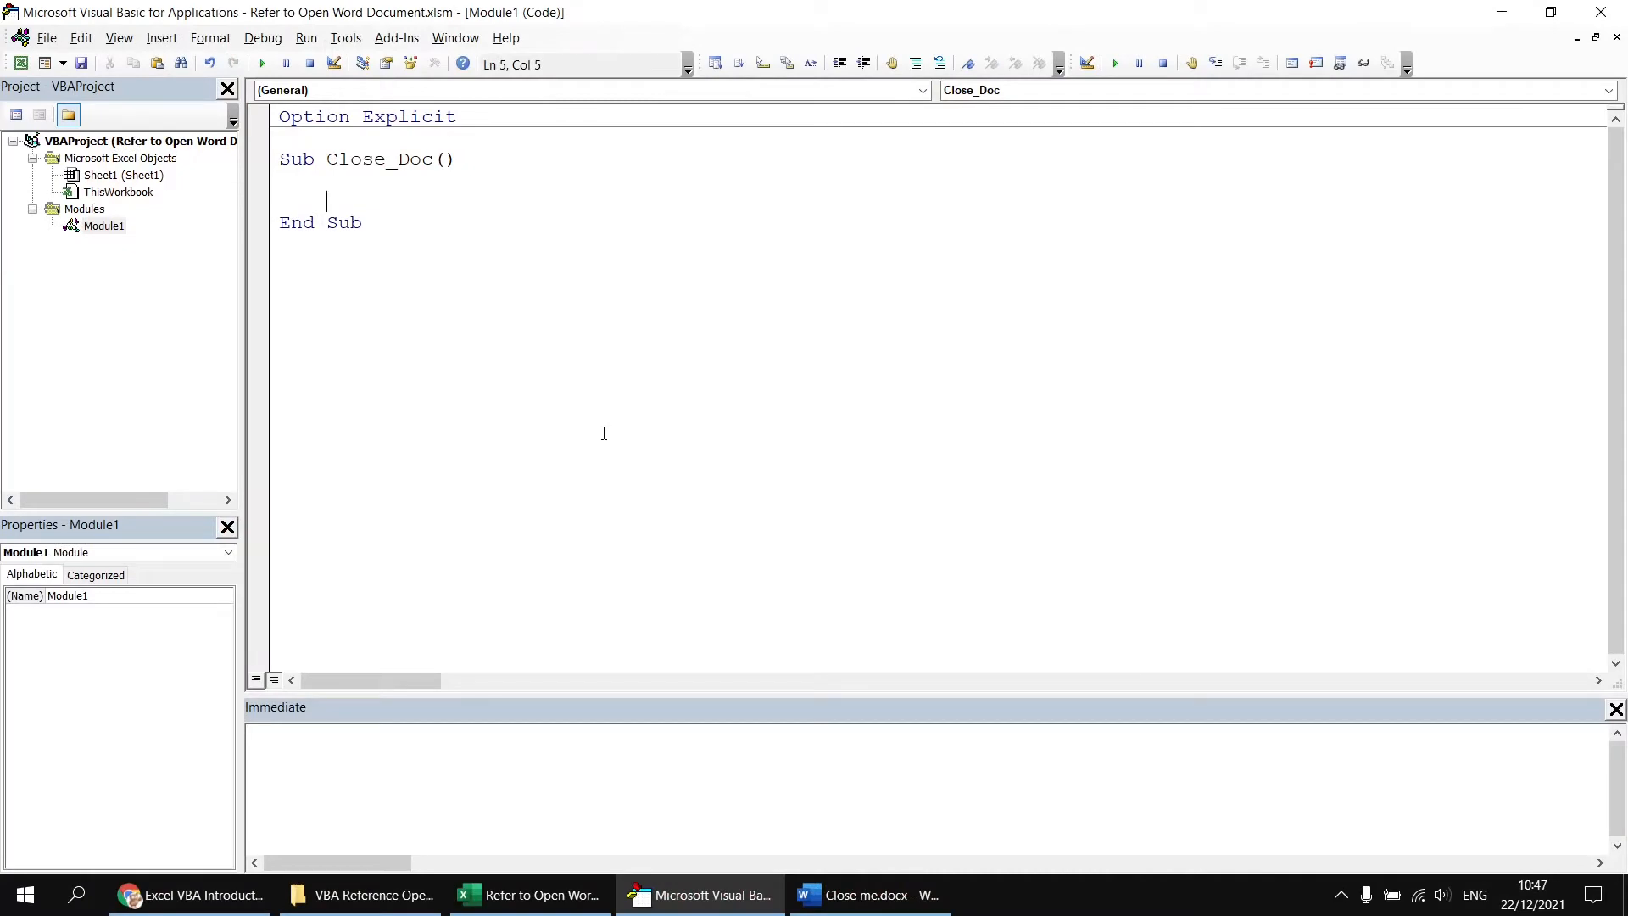
type("dim wd as ")
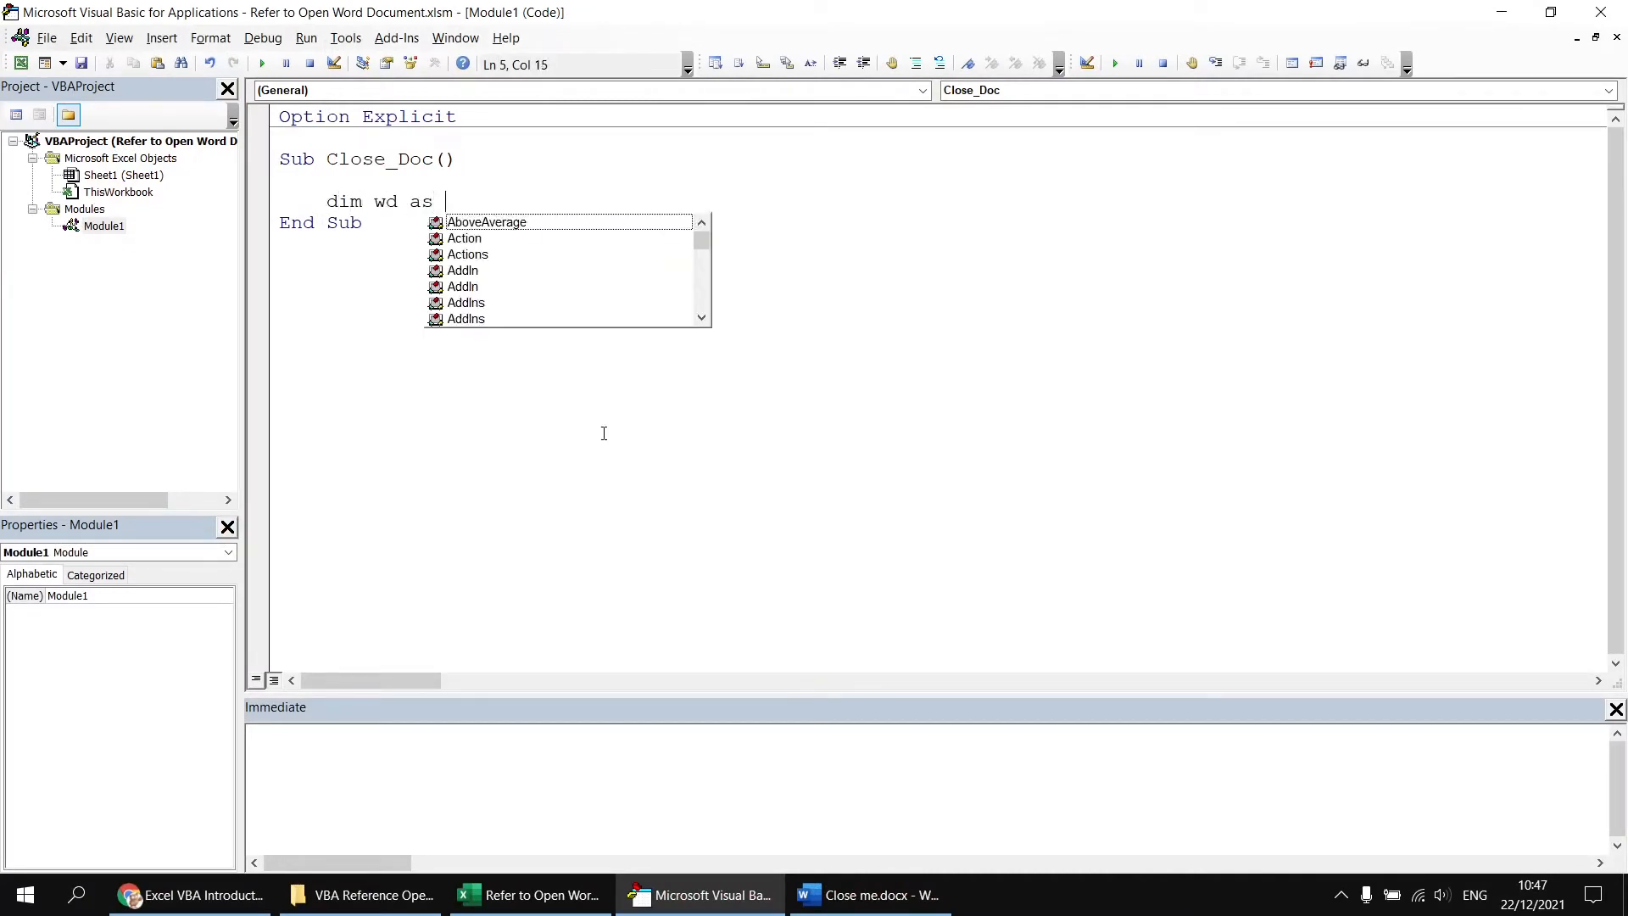
type("word.app")
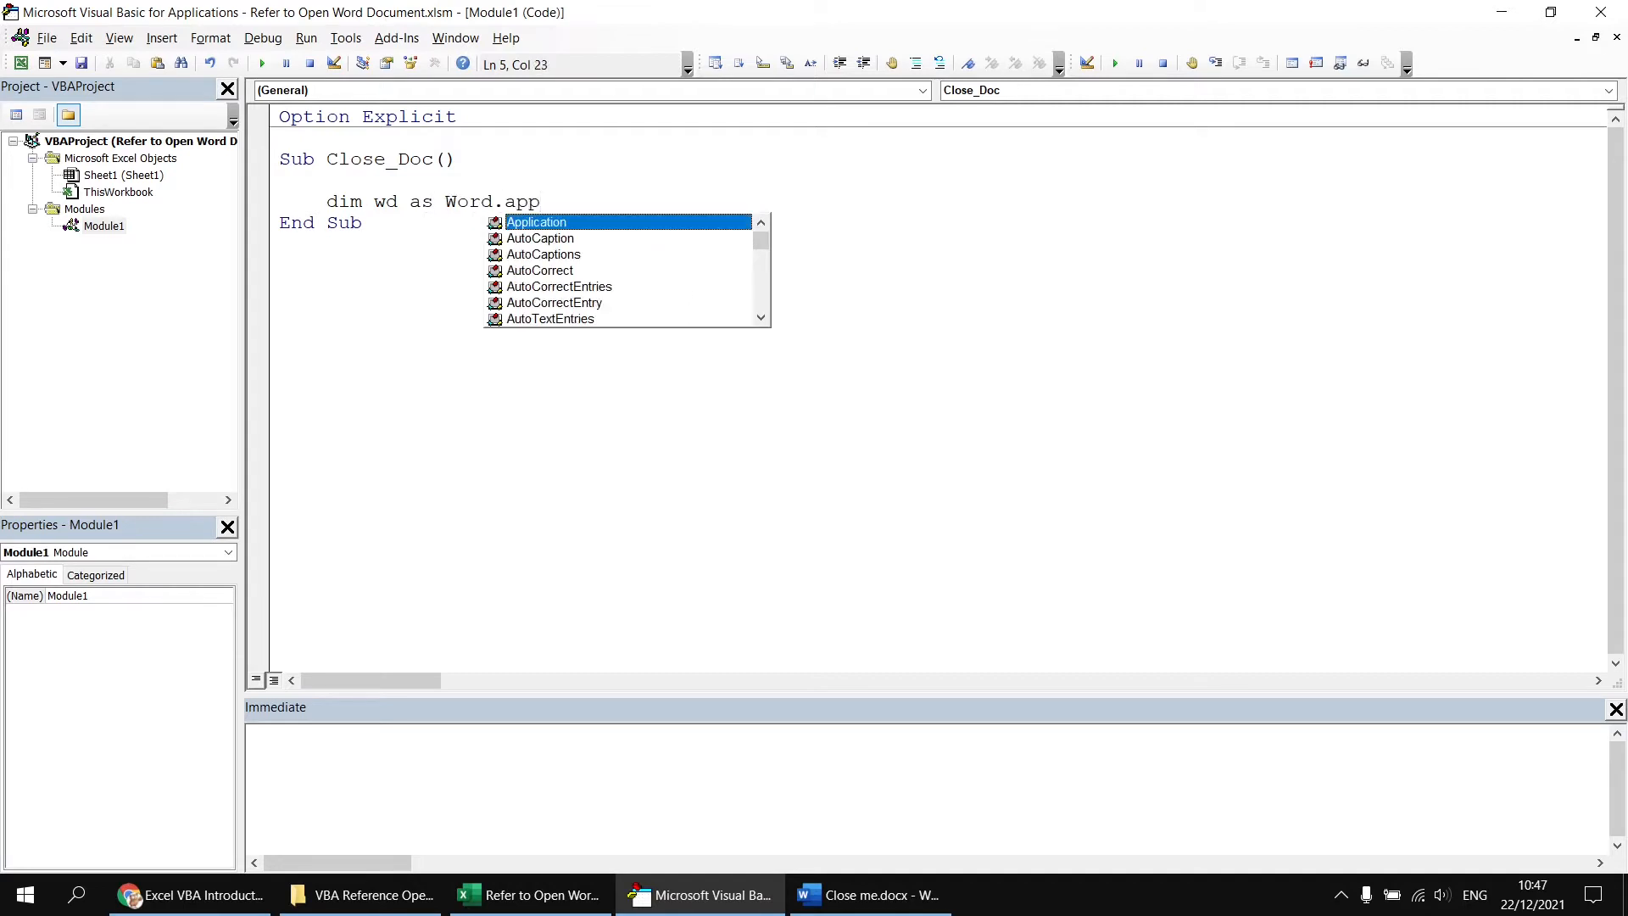
key("Return")
key("Return")
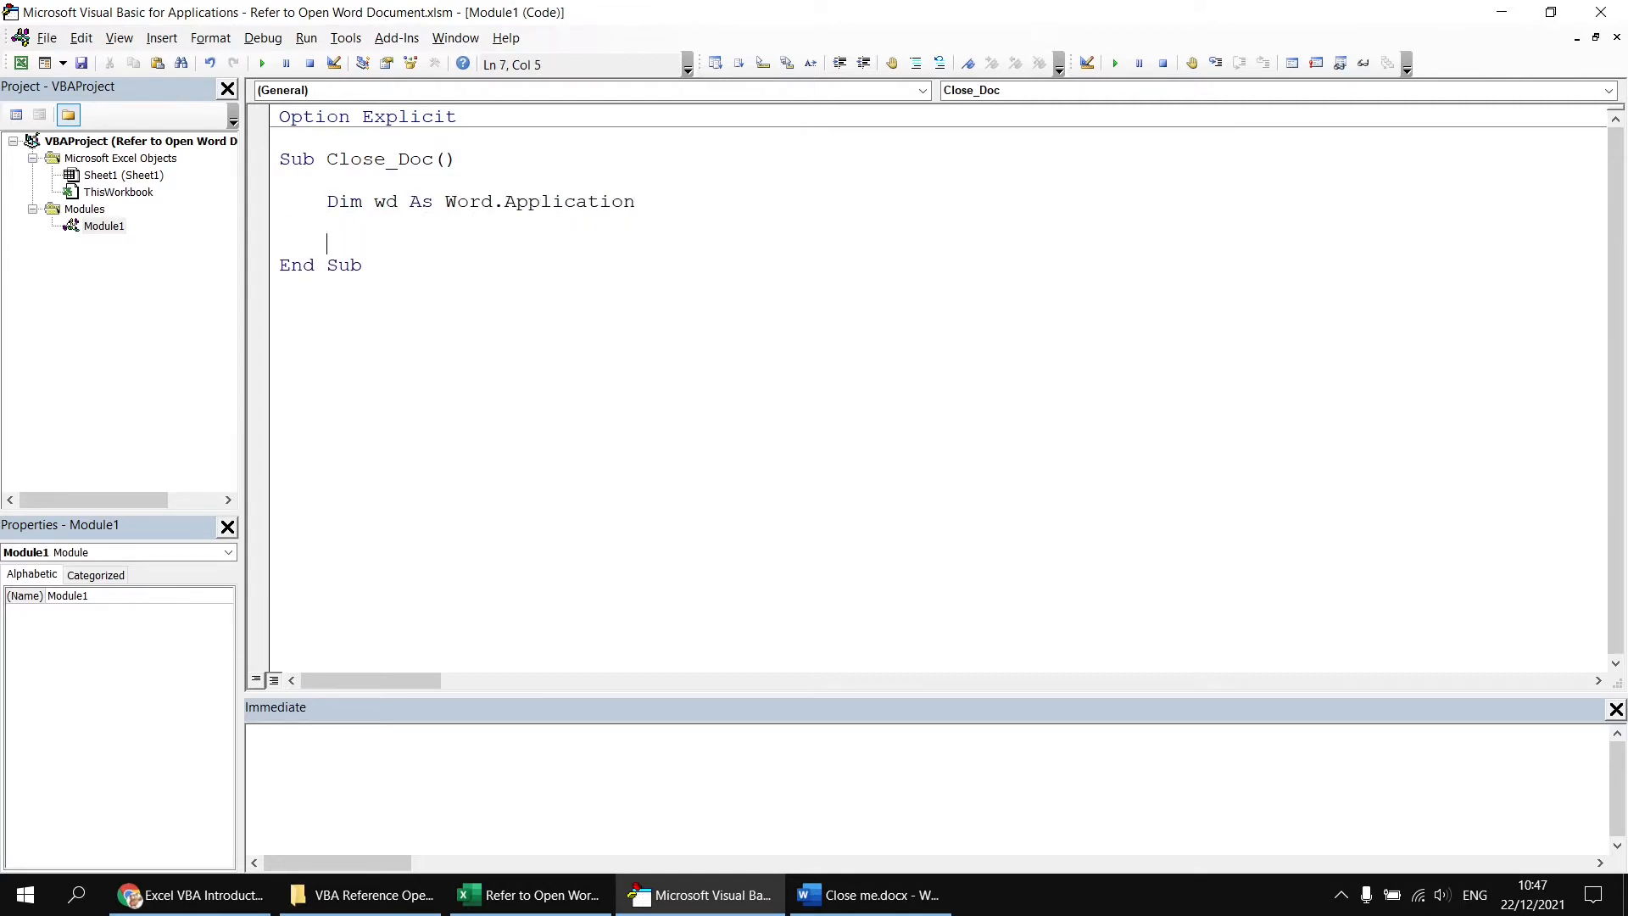
type("set wd =")
key("ctrl+space")
type("getob")
key("Tab")
type("(")
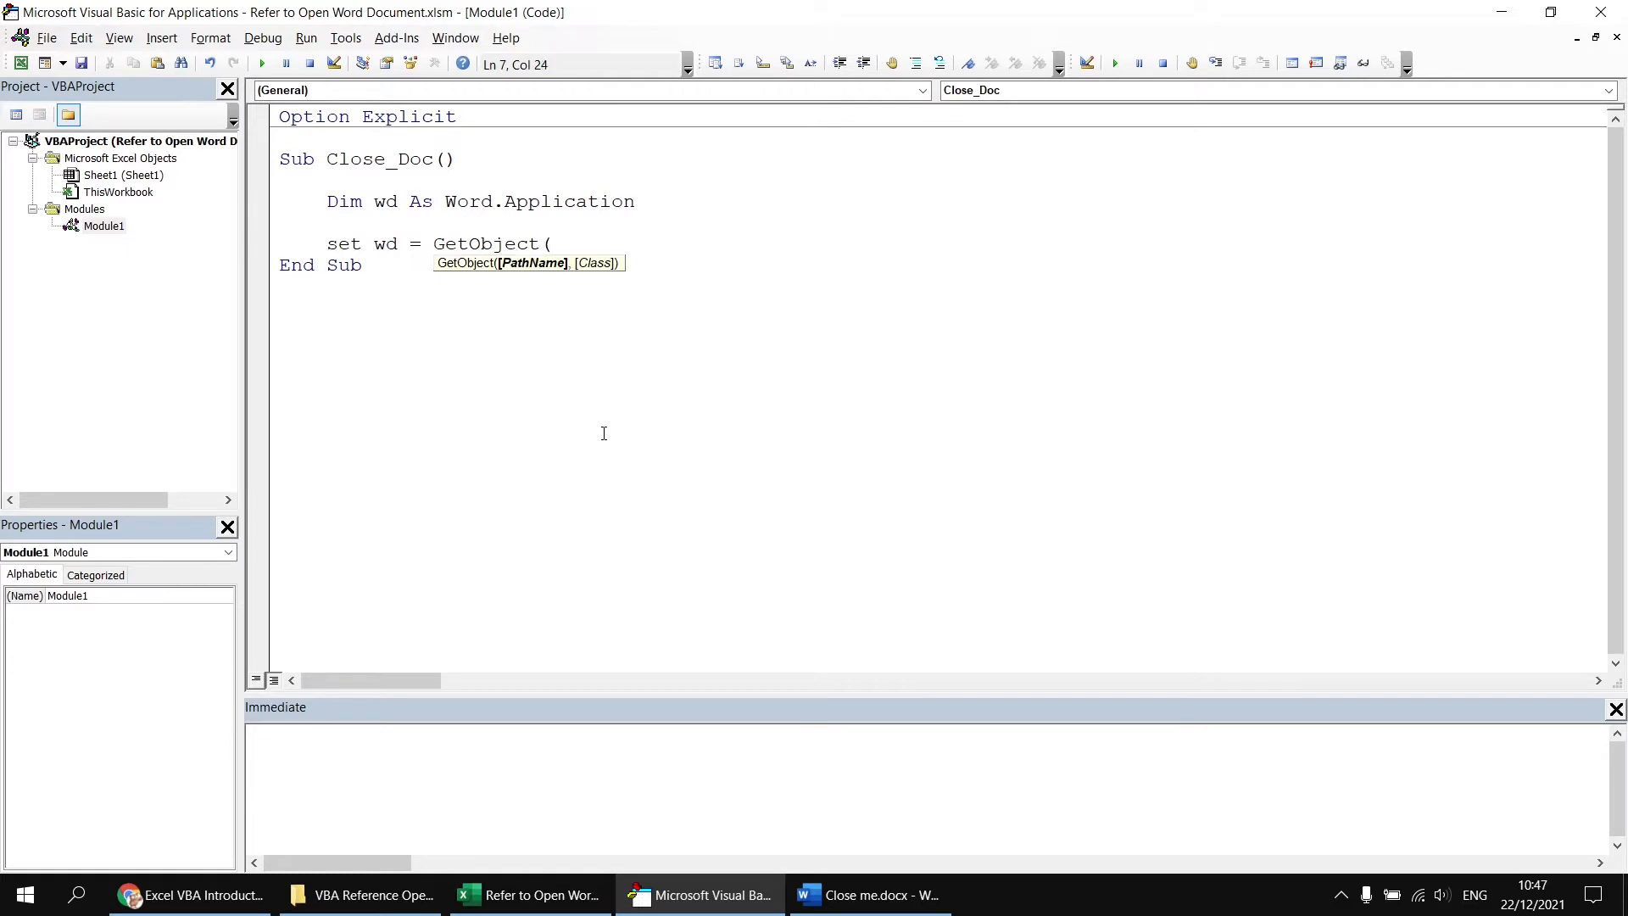
type("Class")
type(":=\"\")")
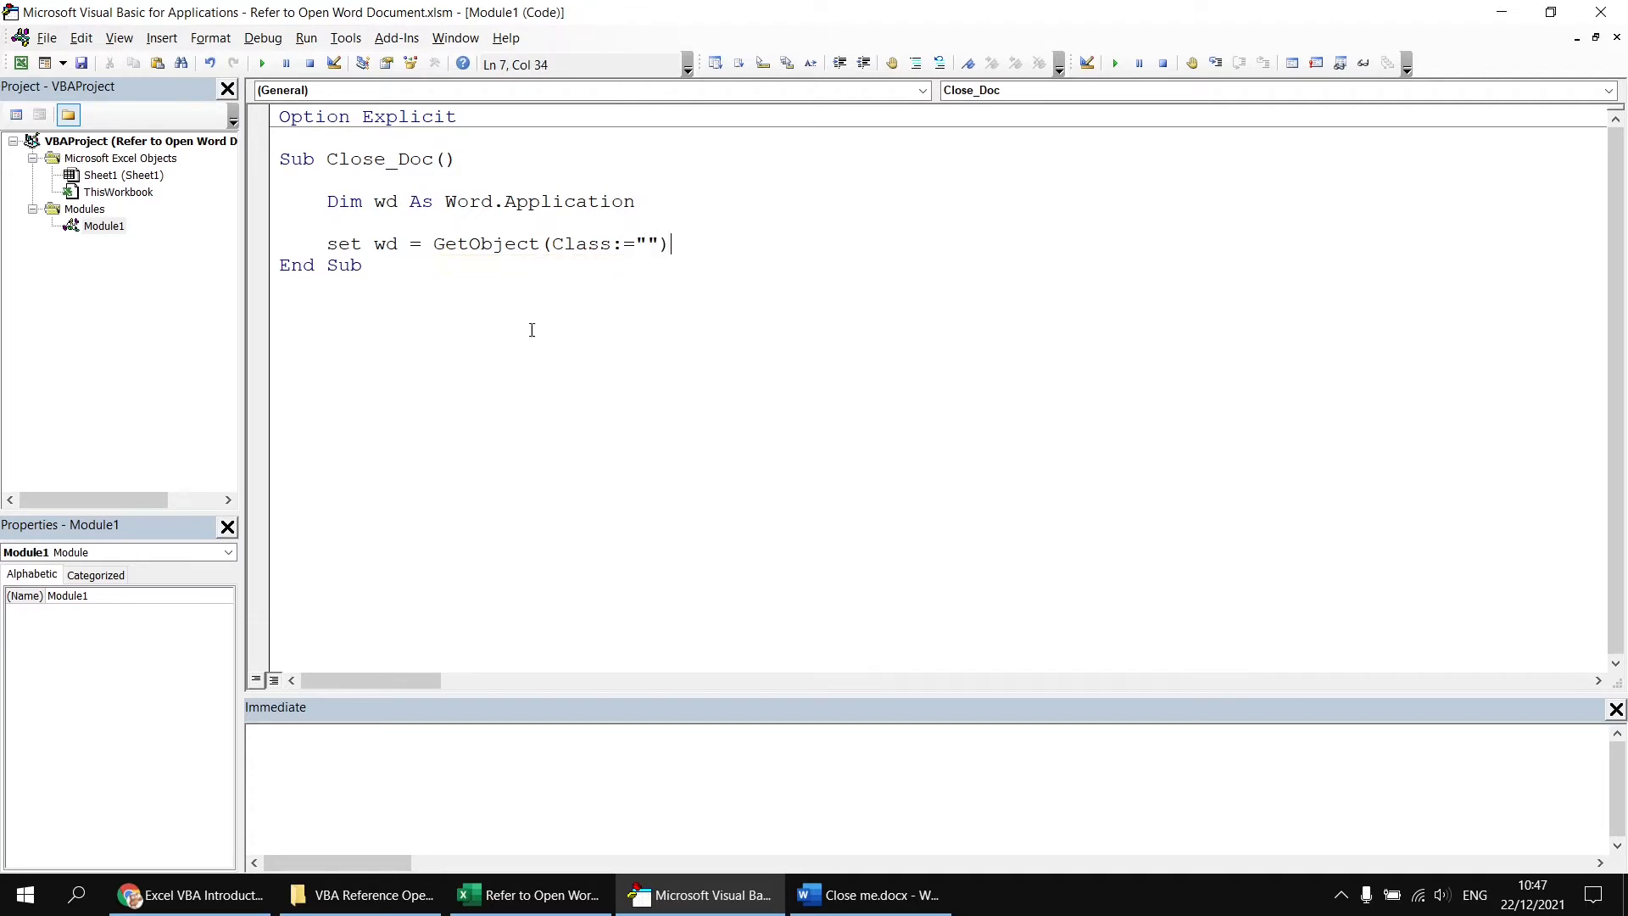
Paste Word.Application into GetObject's Class:="" argument and add blank lines below.
left_click_drag(448, 202, 635, 201)
key("ctrl+c")
left_click(650, 243)
key("ctrl+v")
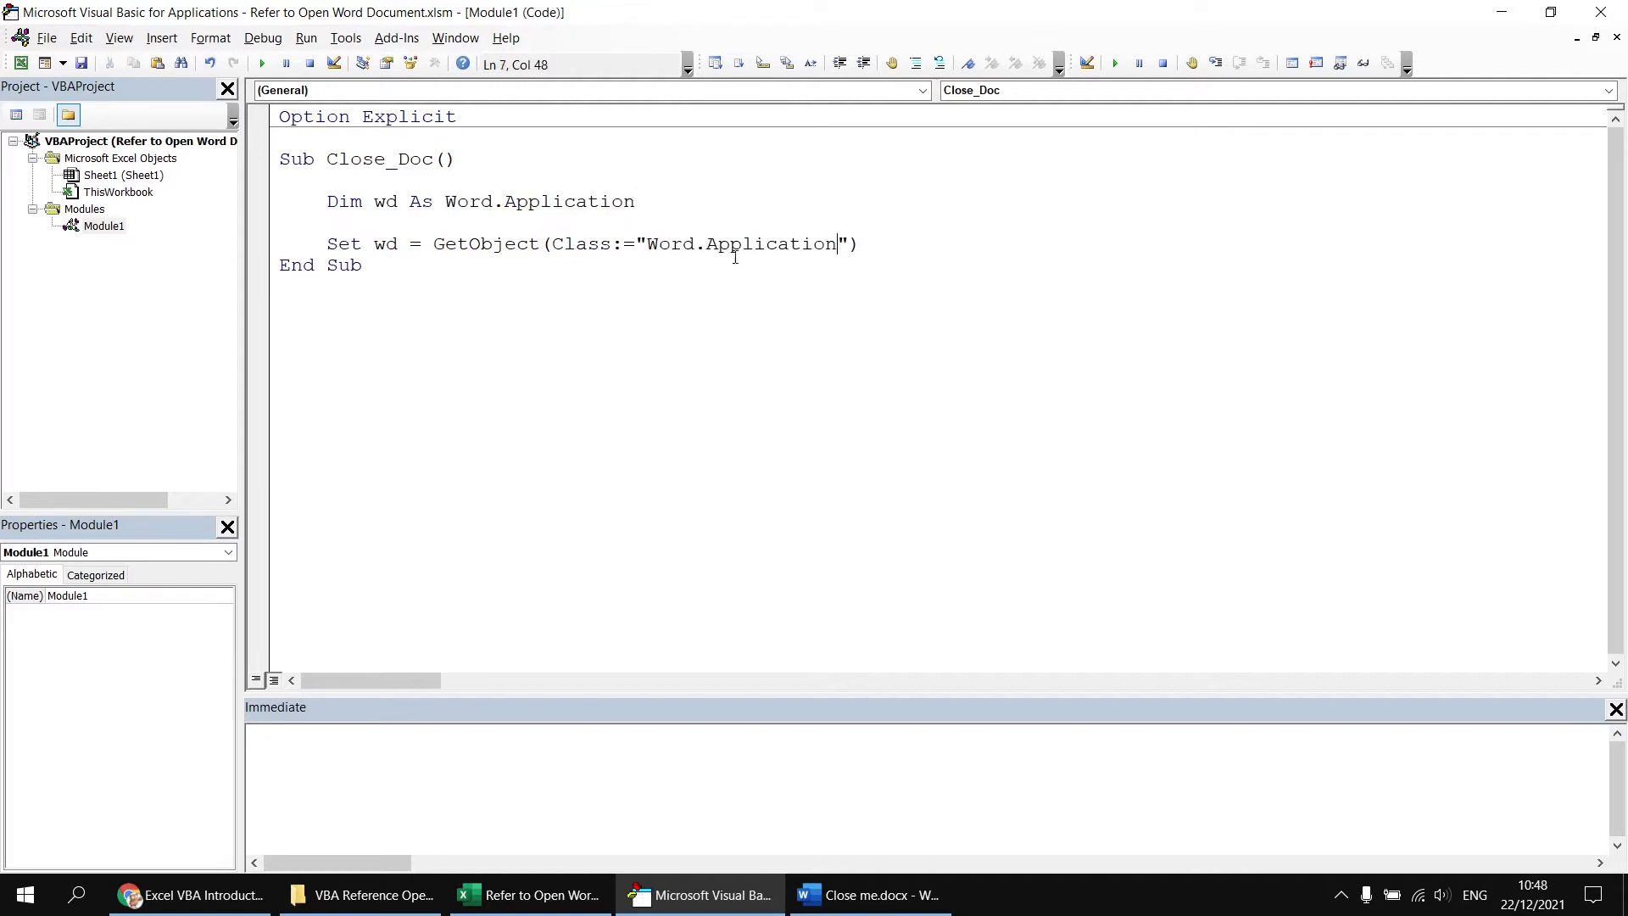
left_click(878, 242)
key("Return")
key("Return")
Step through with F8, then add wd.Quit on the blank line before End Sub.
key("F8")
key("F8")
key("F8")
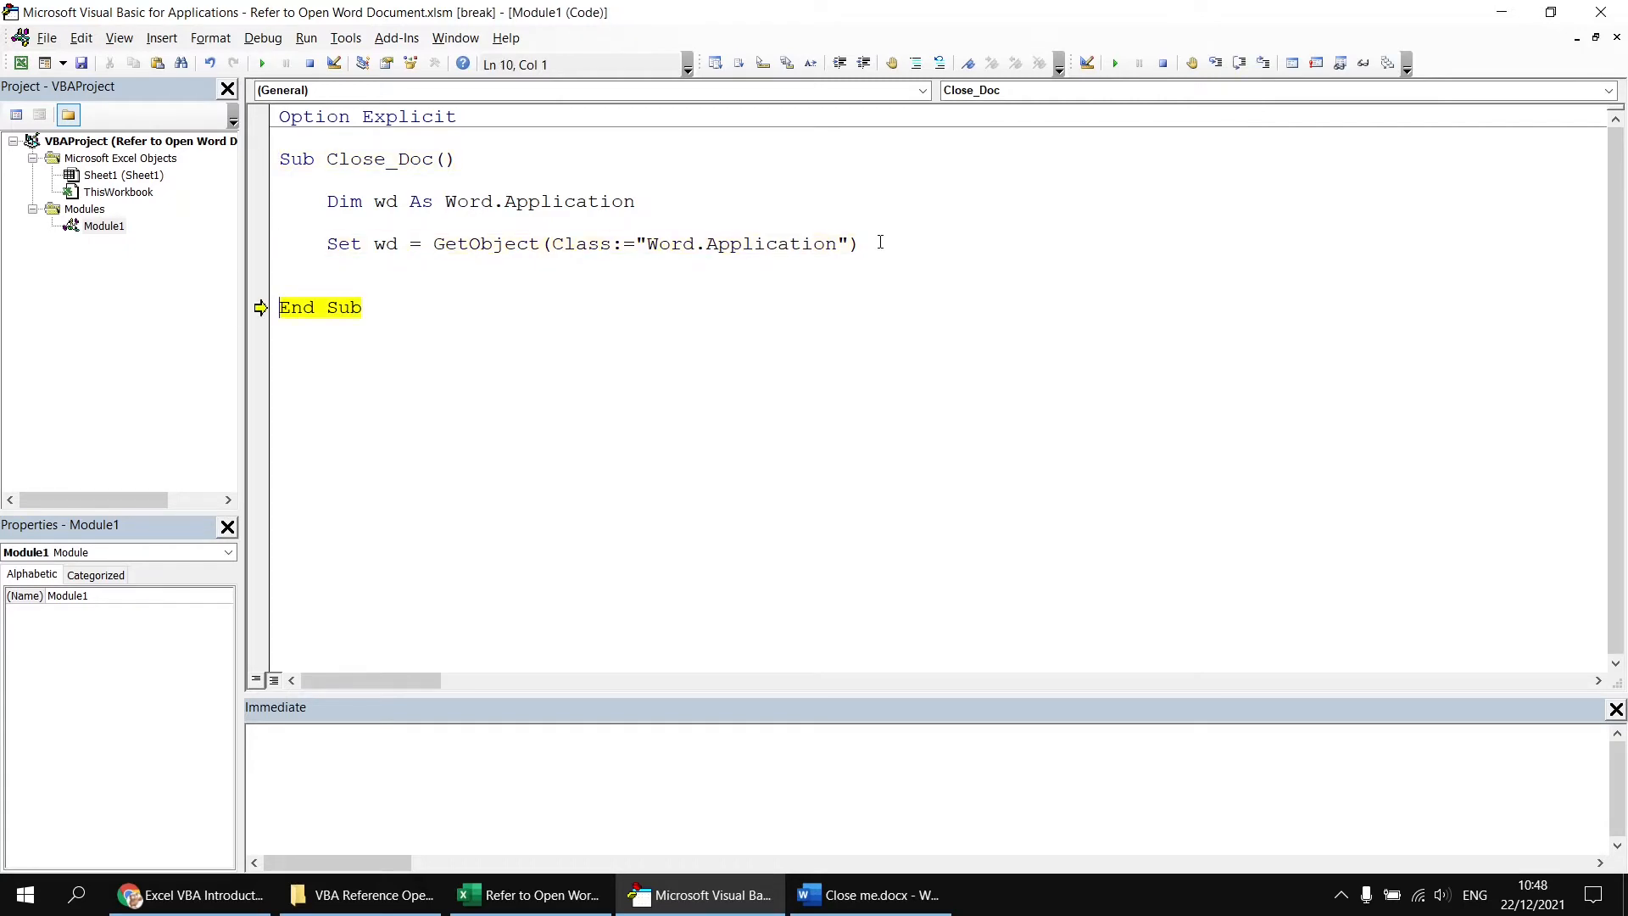
key("F8")
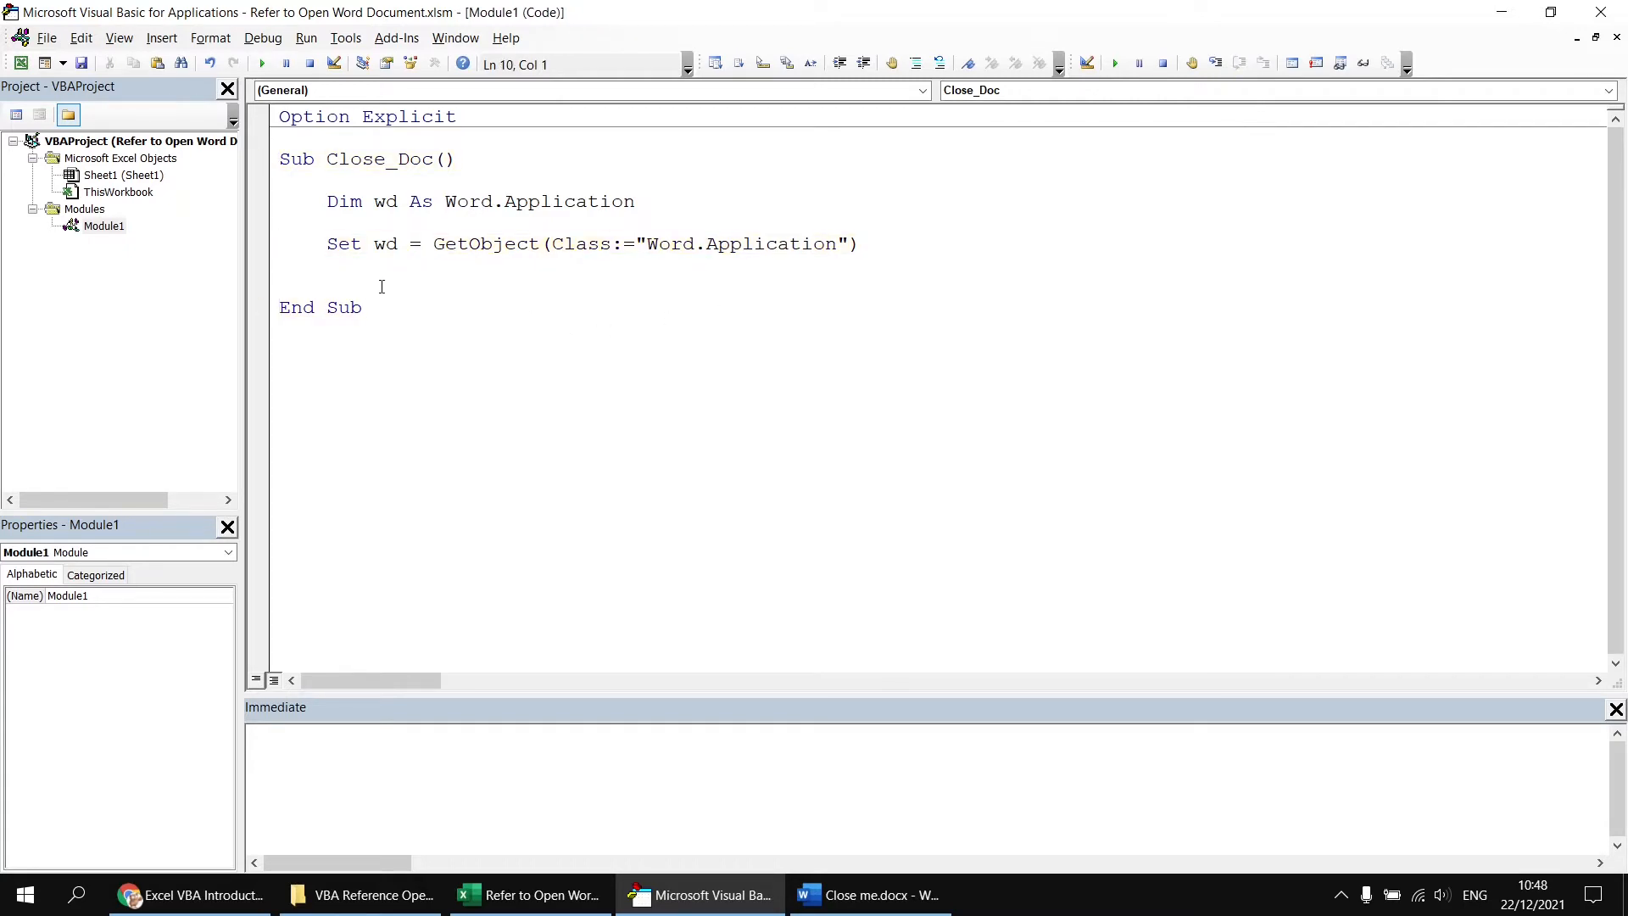
left_click(380, 286)
type("wd.")
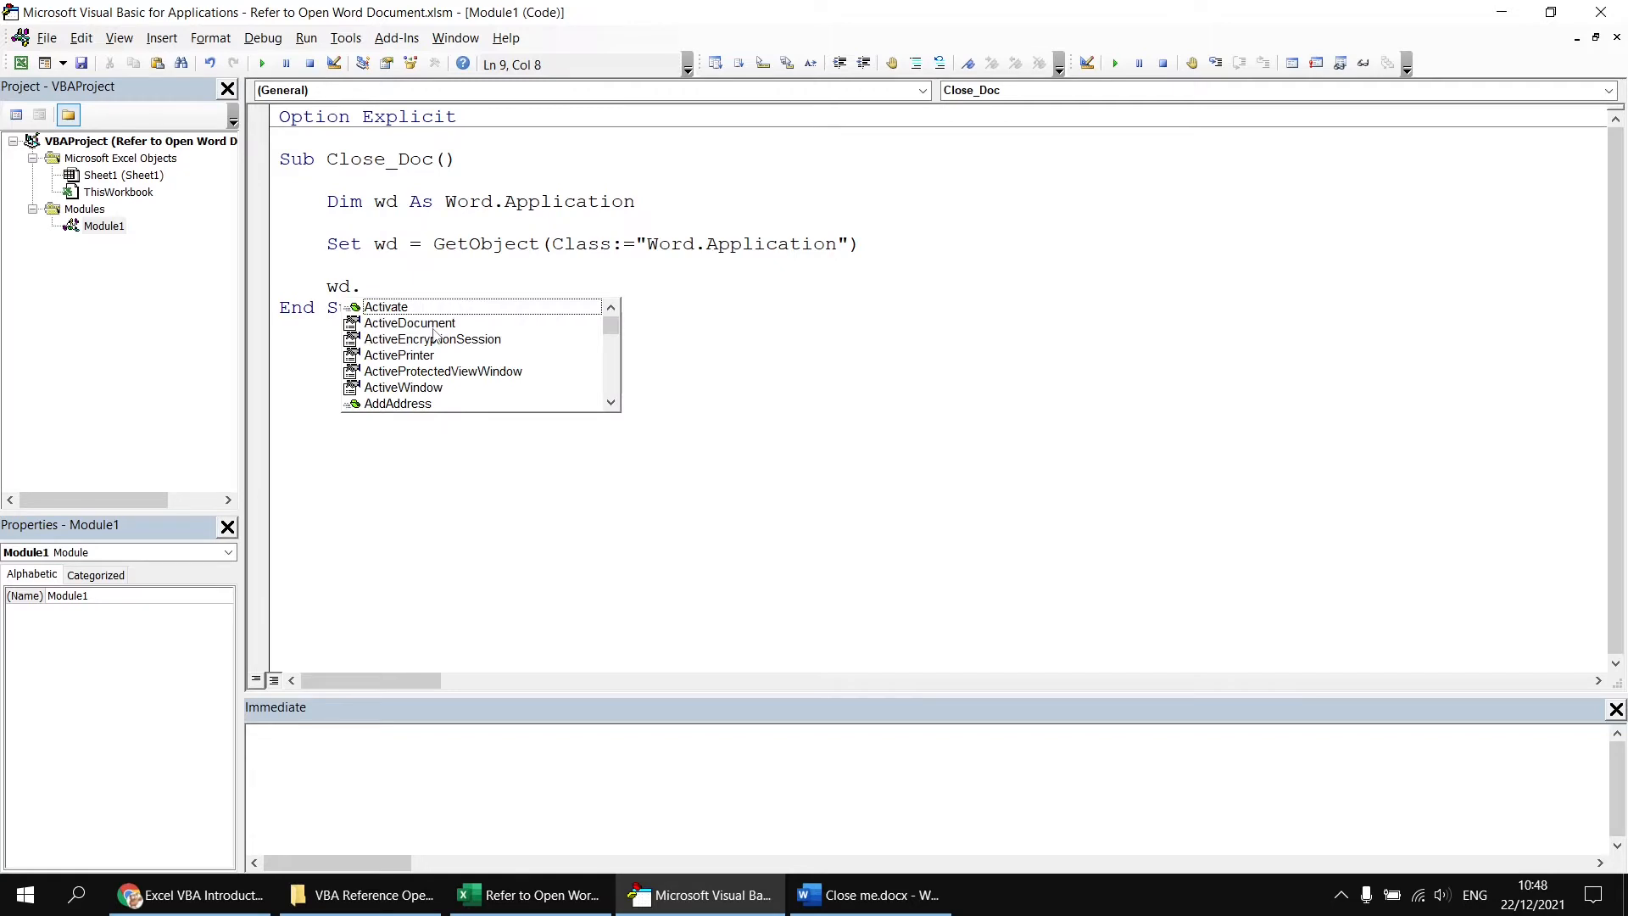
type("qui")
key("Tab")
key("Return")
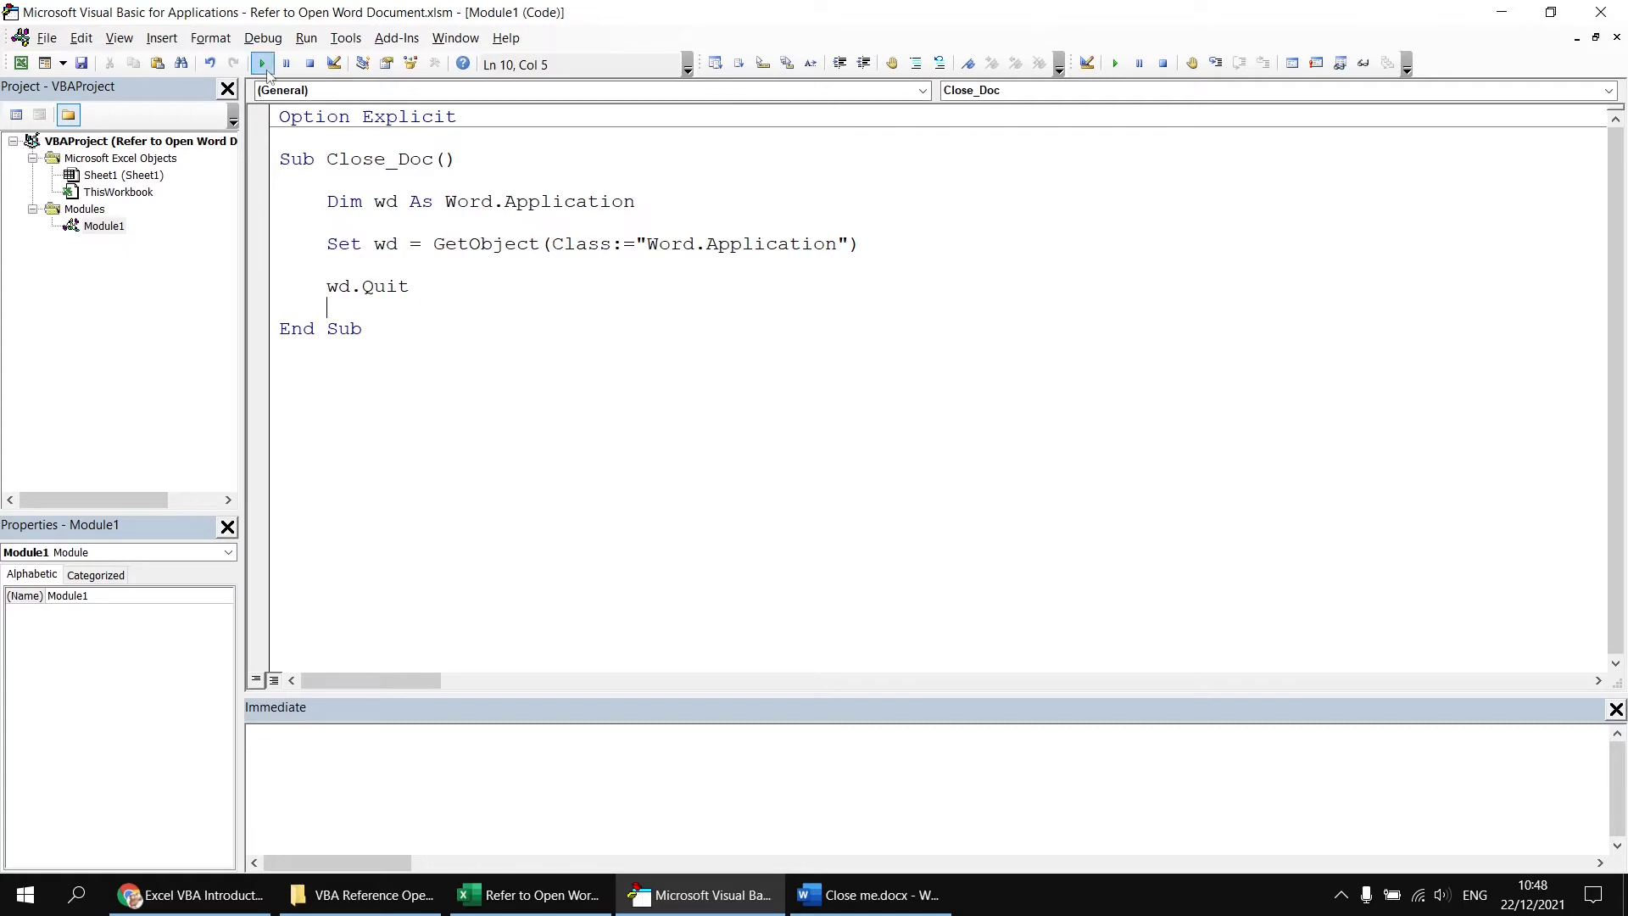
Run Close_Doc to close Word, run again and debug run-time error 429 at GetObject.
left_click(261, 61)
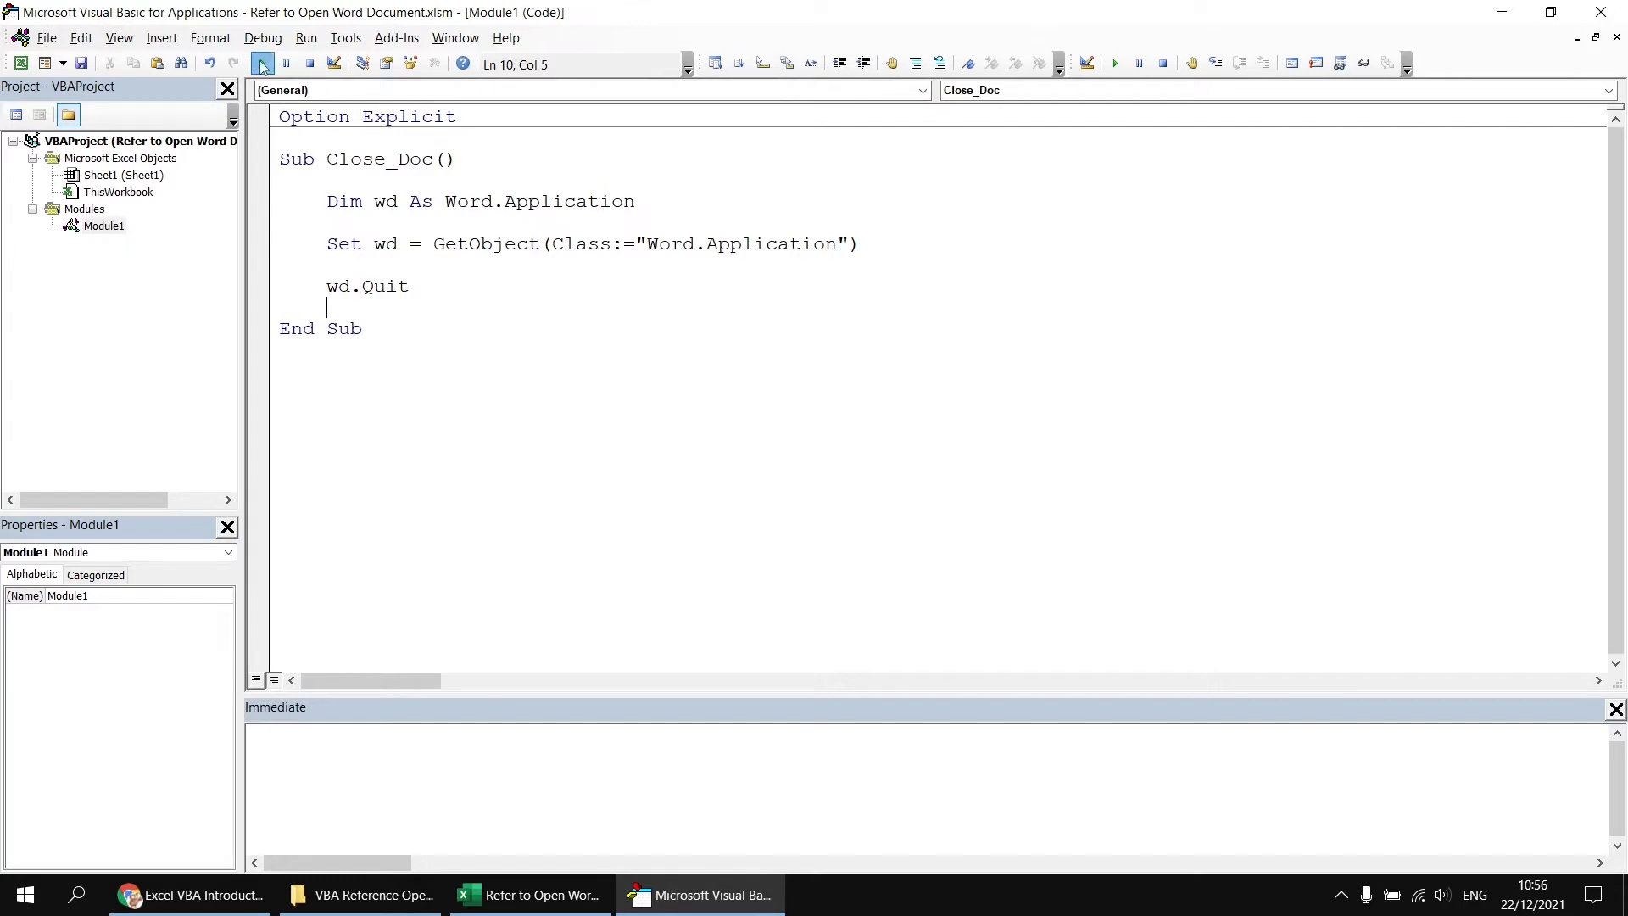
left_click(262, 66)
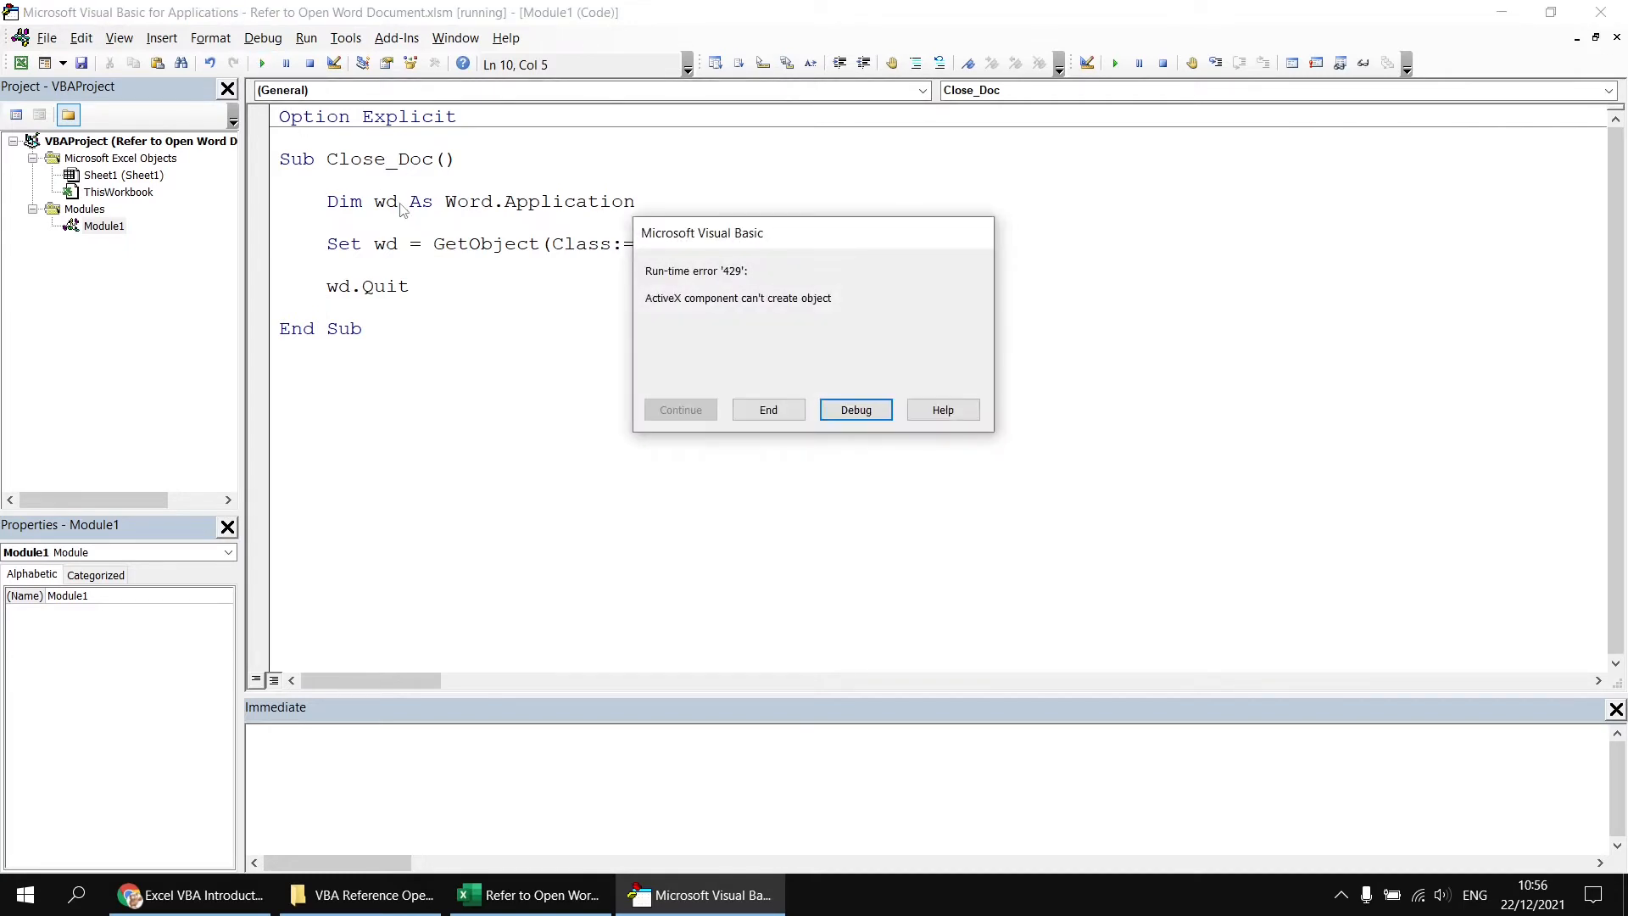
left_click(856, 414)
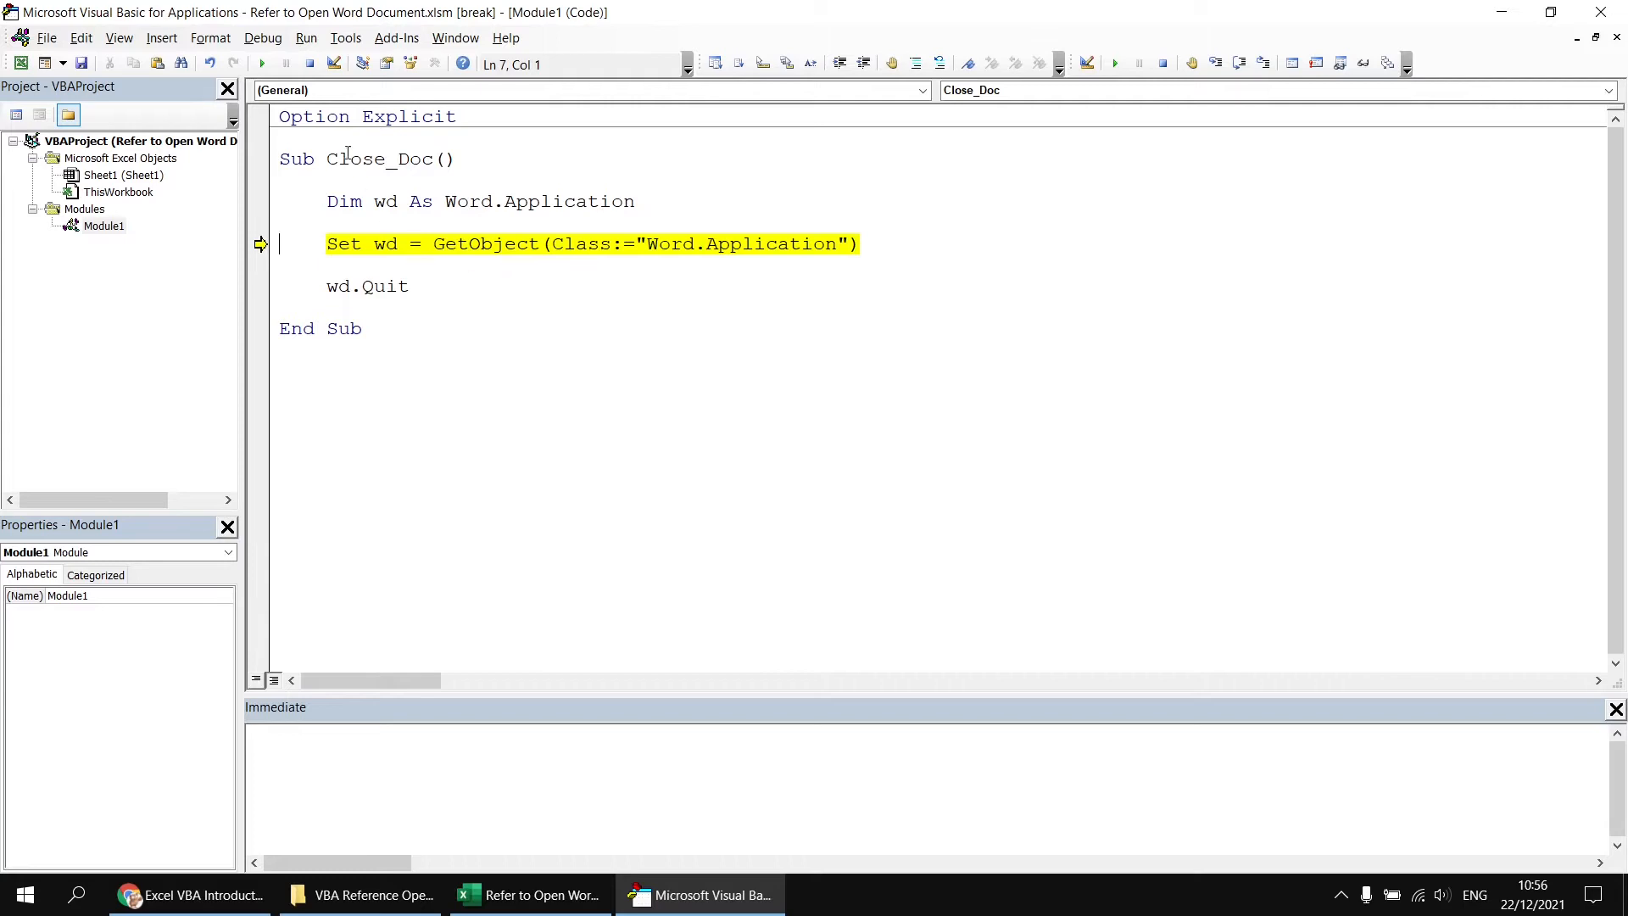
Stop the run and wrap the GetObject line in On Error GoTo NoWord / On Error GoTo 0.
left_click(309, 62)
left_click(414, 227)
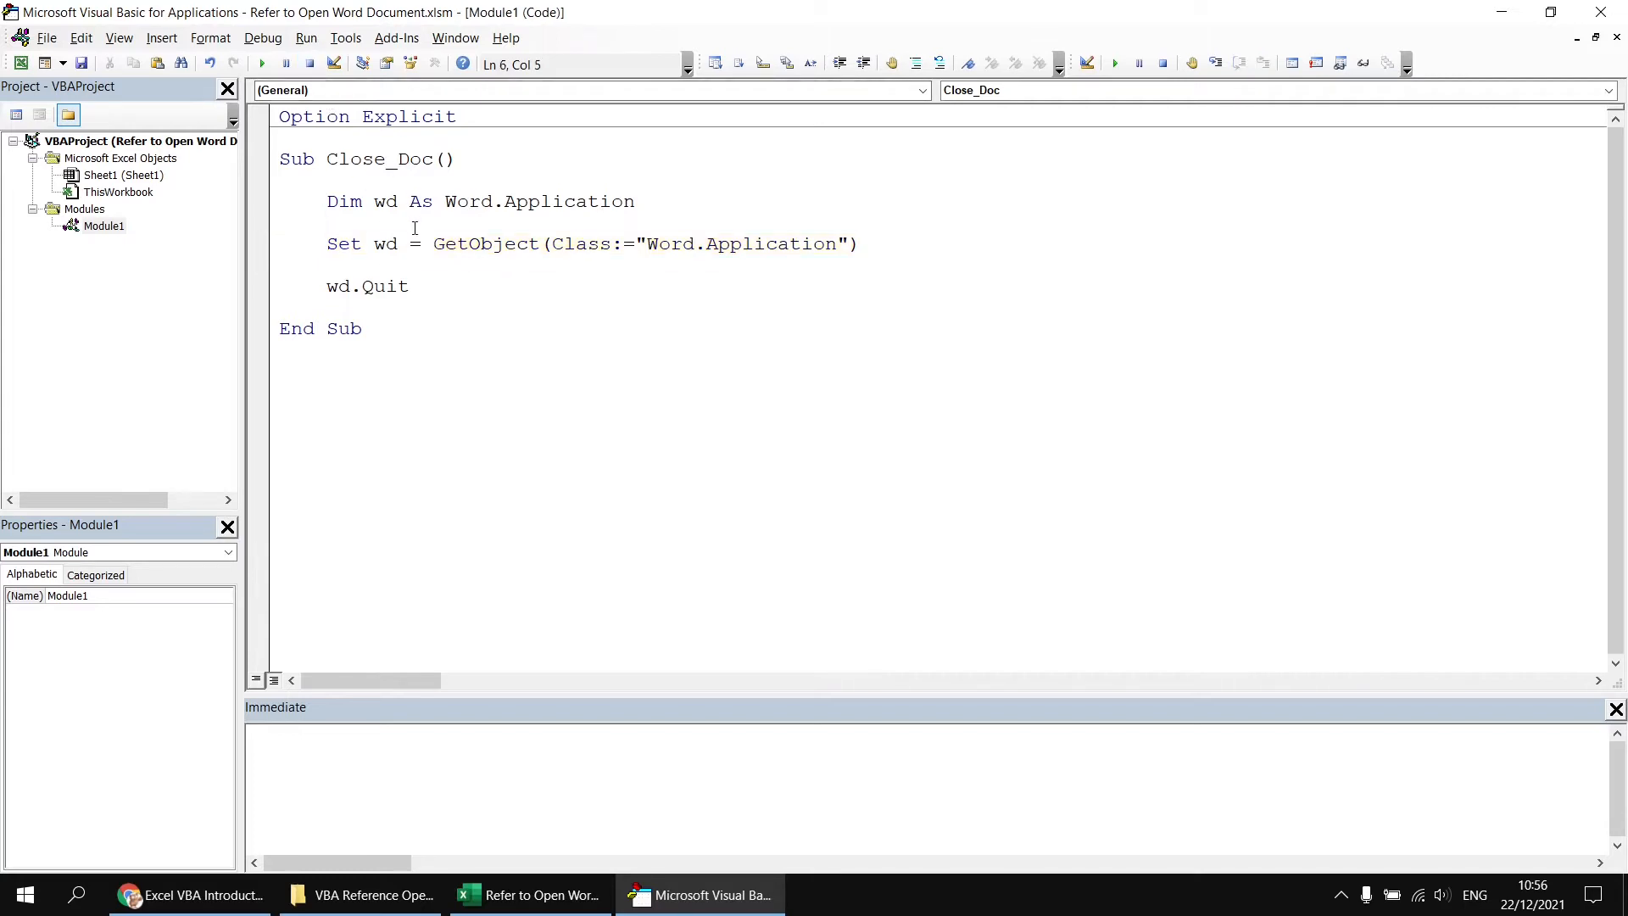
key("Return")
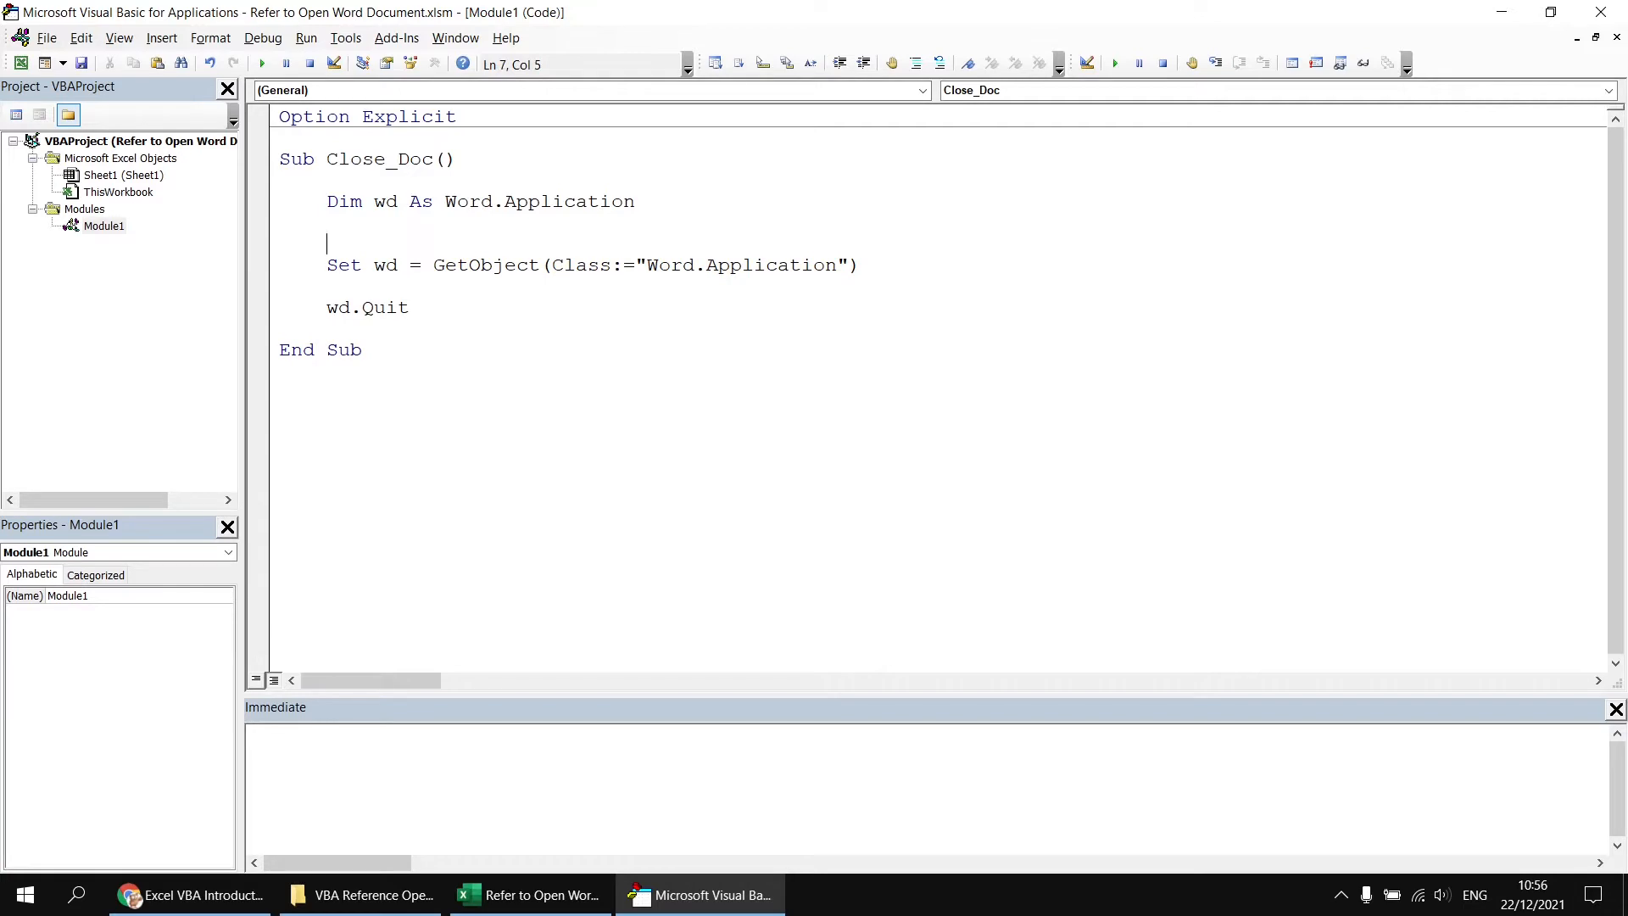
type("on error goo")
key("BackSpace")
type("to ")
type("NoWord")
key("Down")
key("Down")
type("on error goto 0")
key("Return")
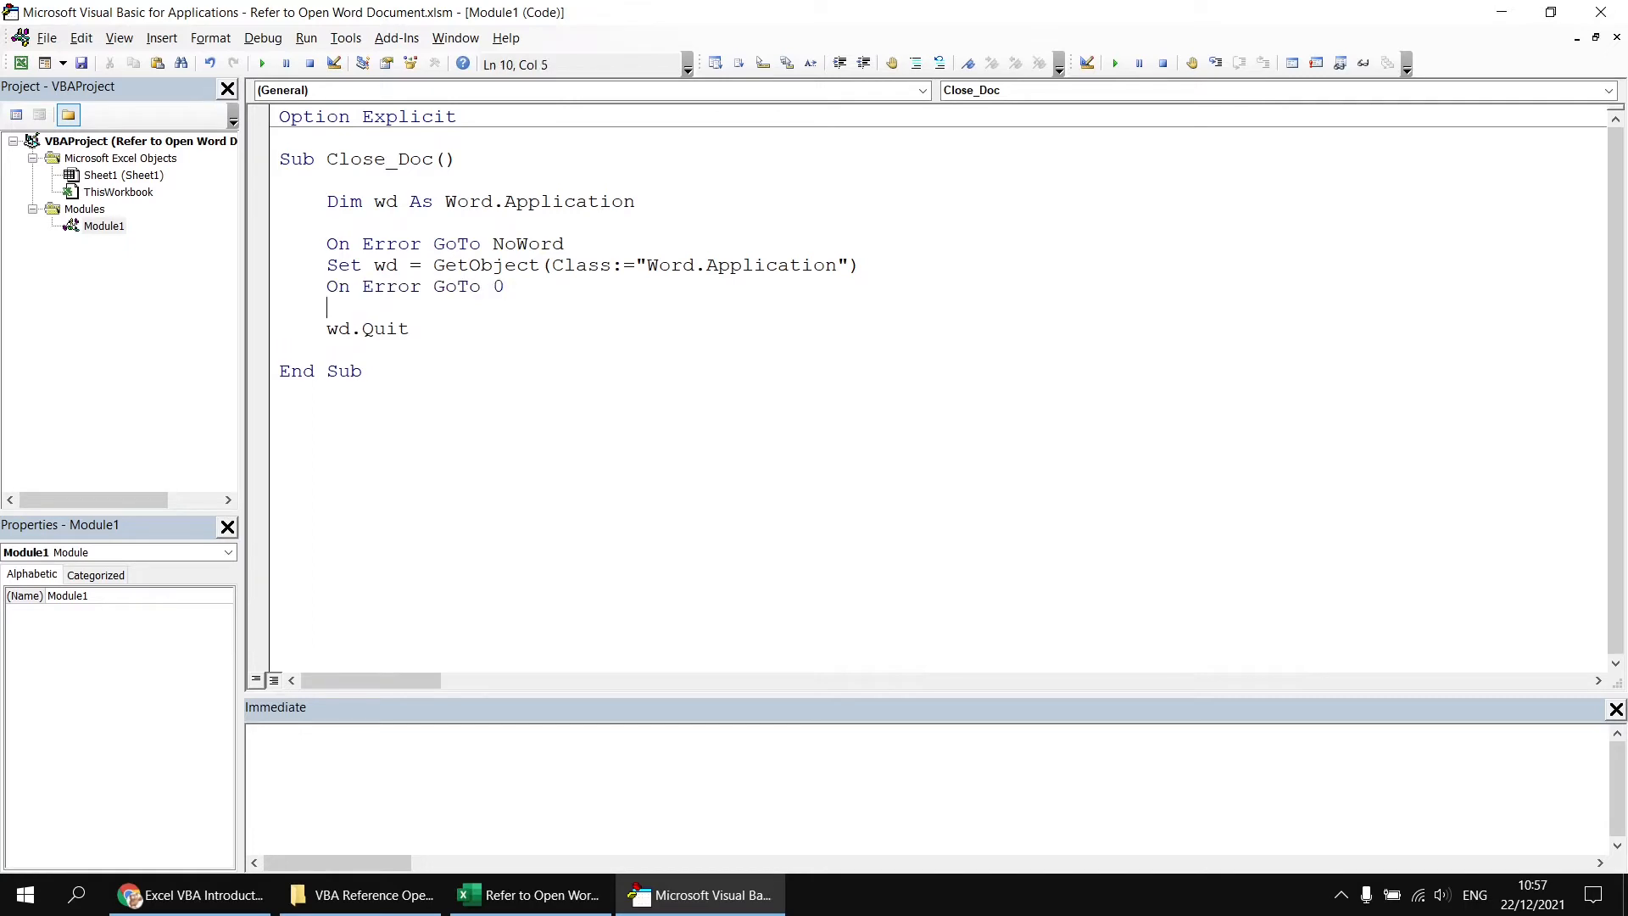
Add the NoWord: label on a new line before End Sub.
double_click(529, 245)
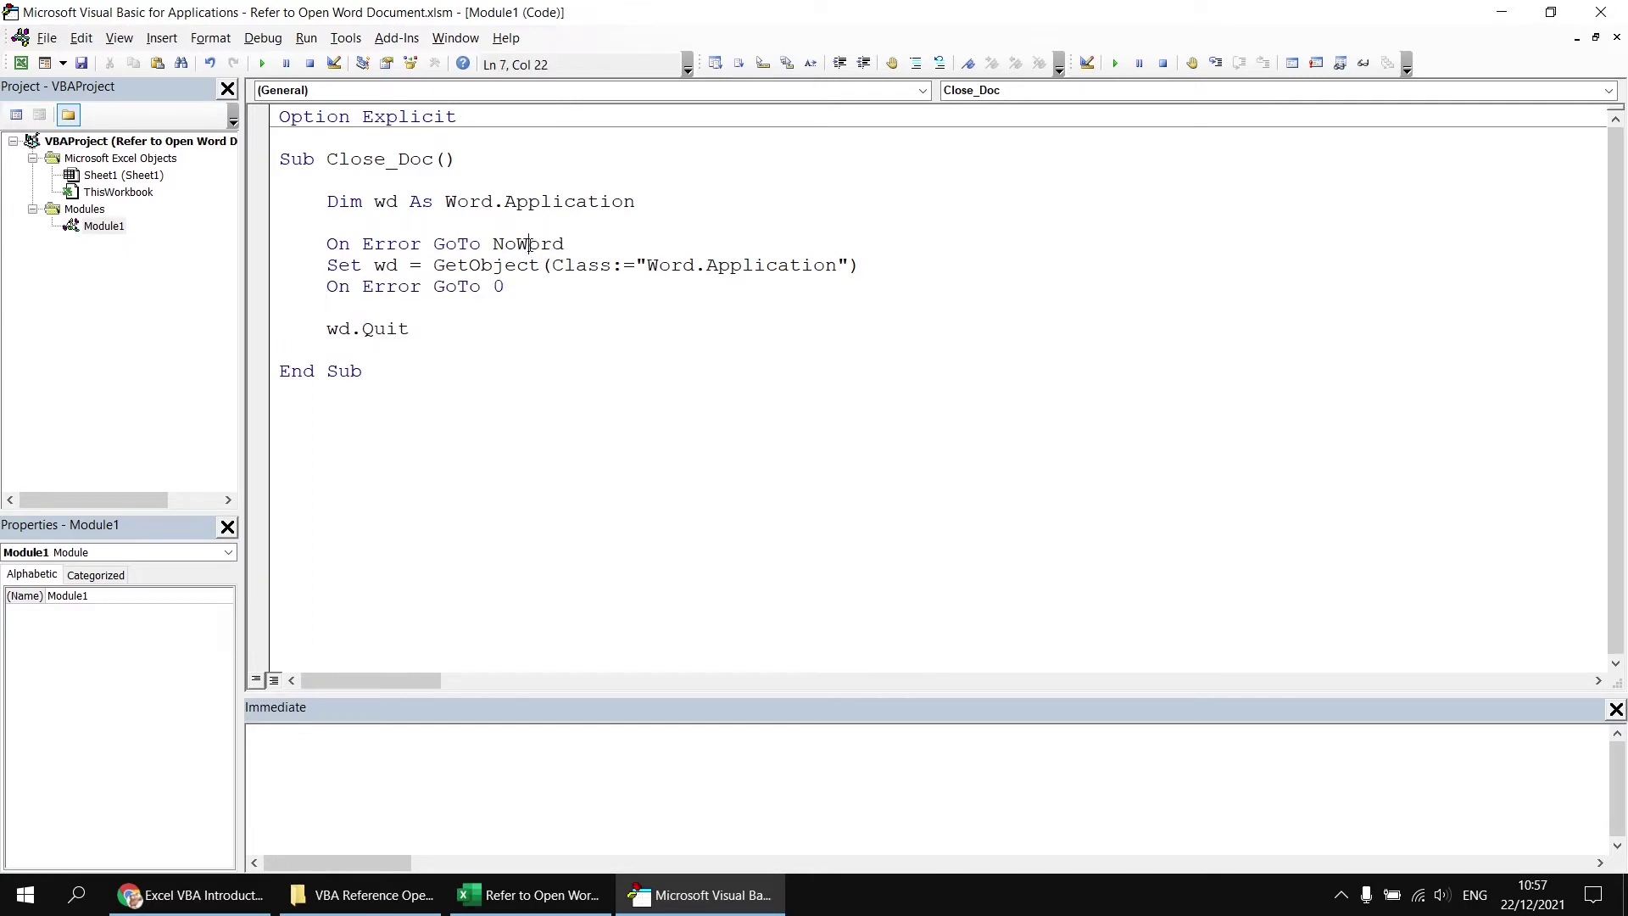
left_click(352, 348)
key("Return")
type("NoWord:")
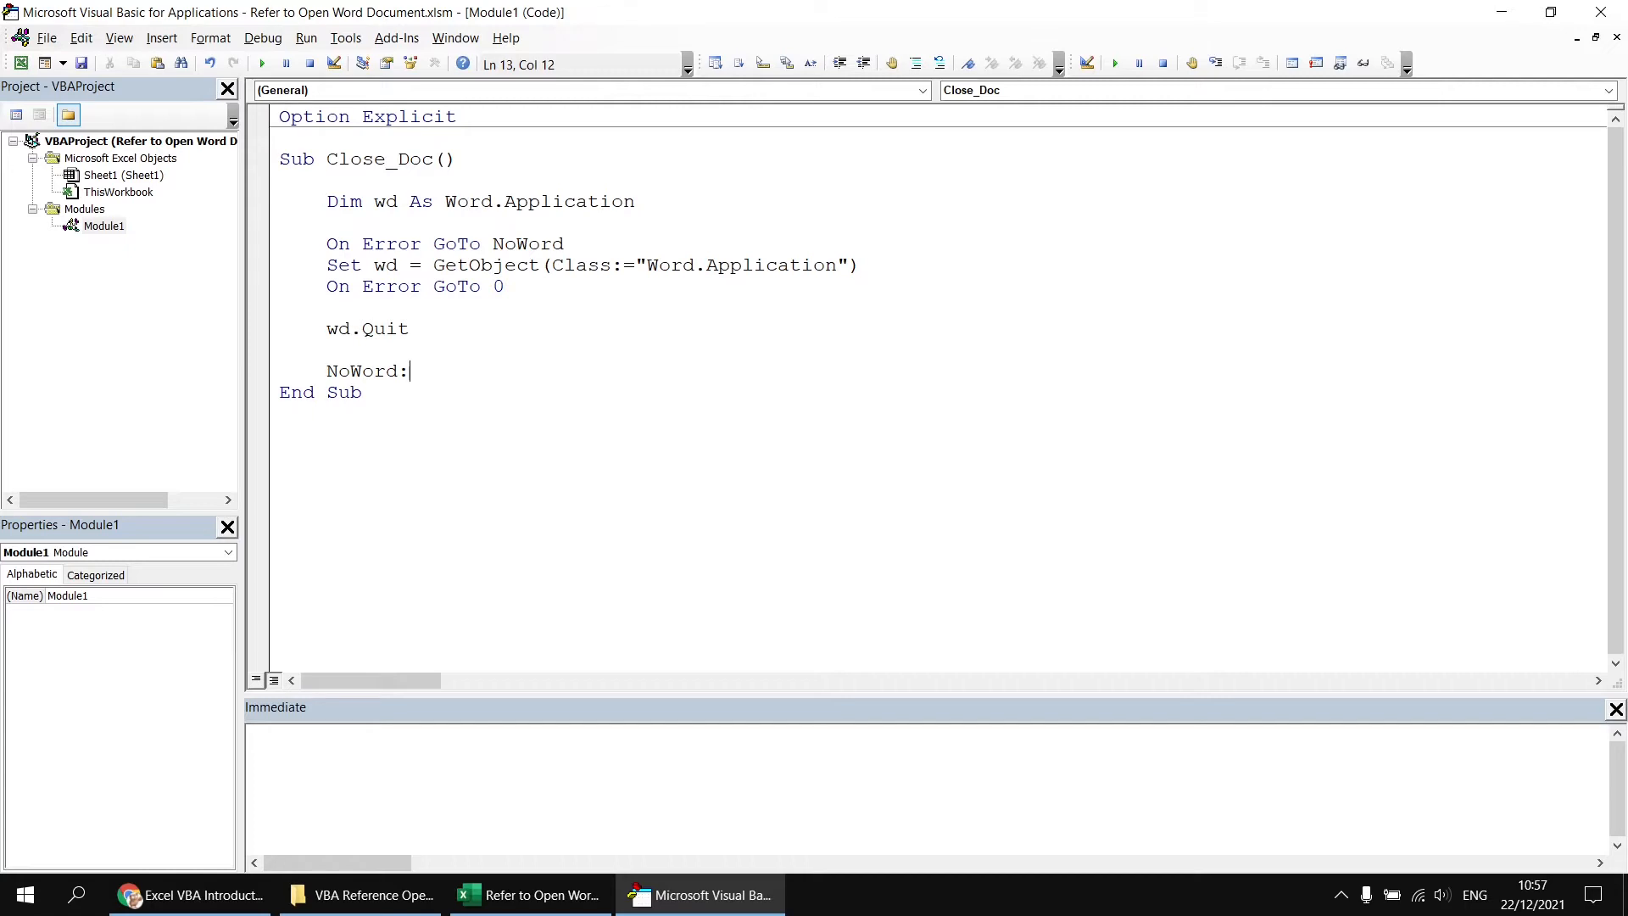
key("Return")
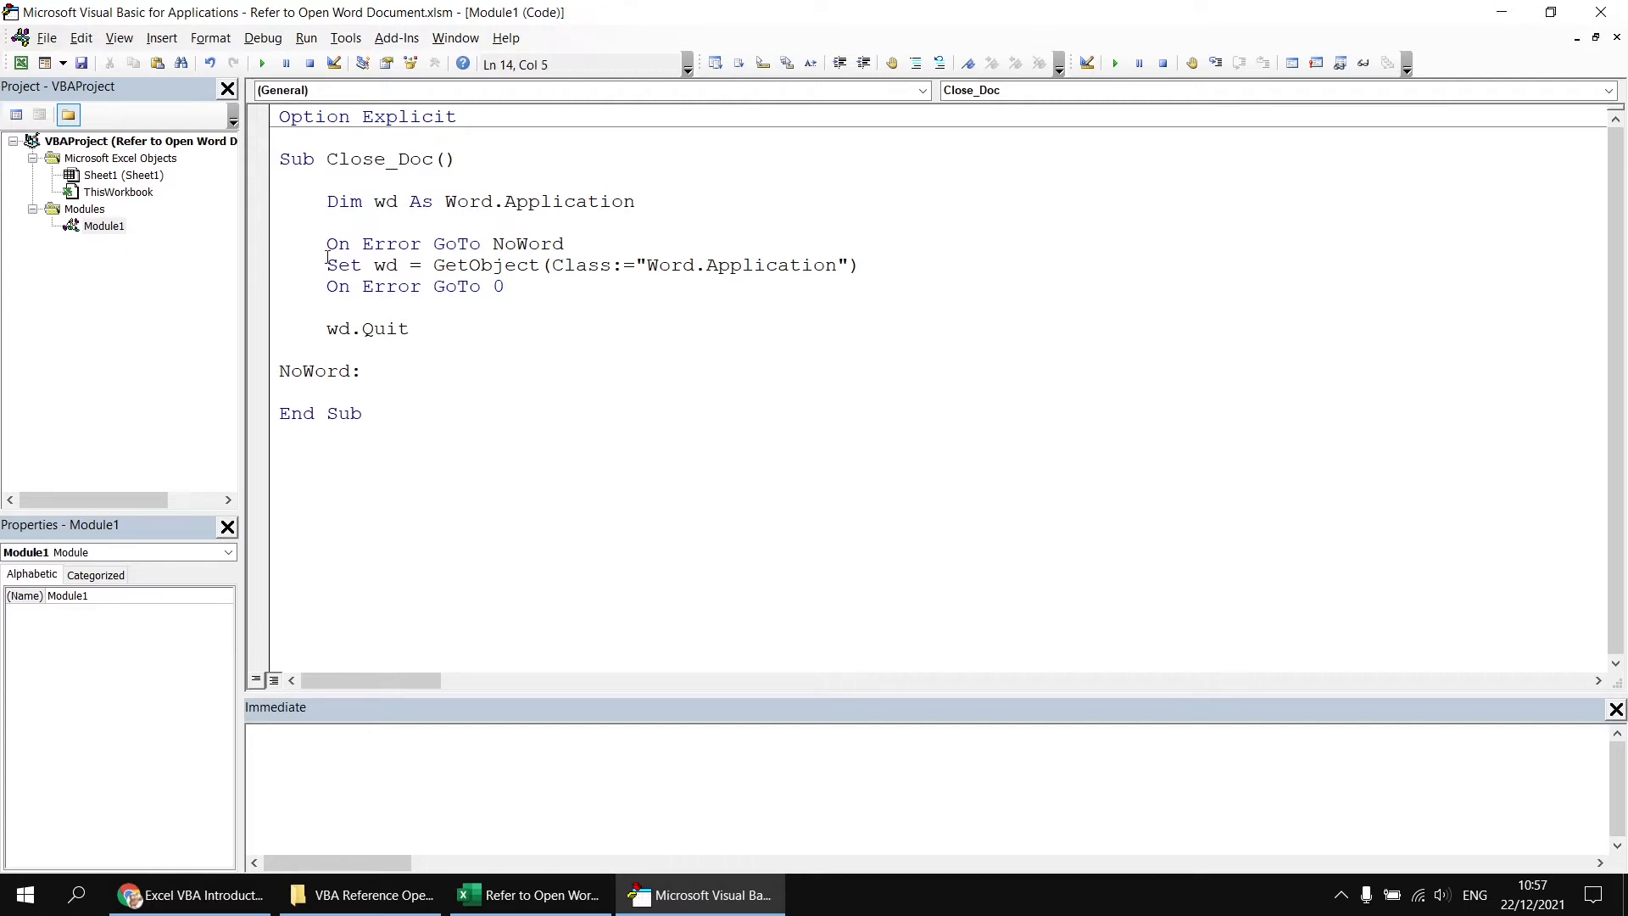
Add MsgBox "Word isn't open" under NoWord and make room after wd.Quit for Exit Sub.
left_click_drag(326, 254, 564, 249)
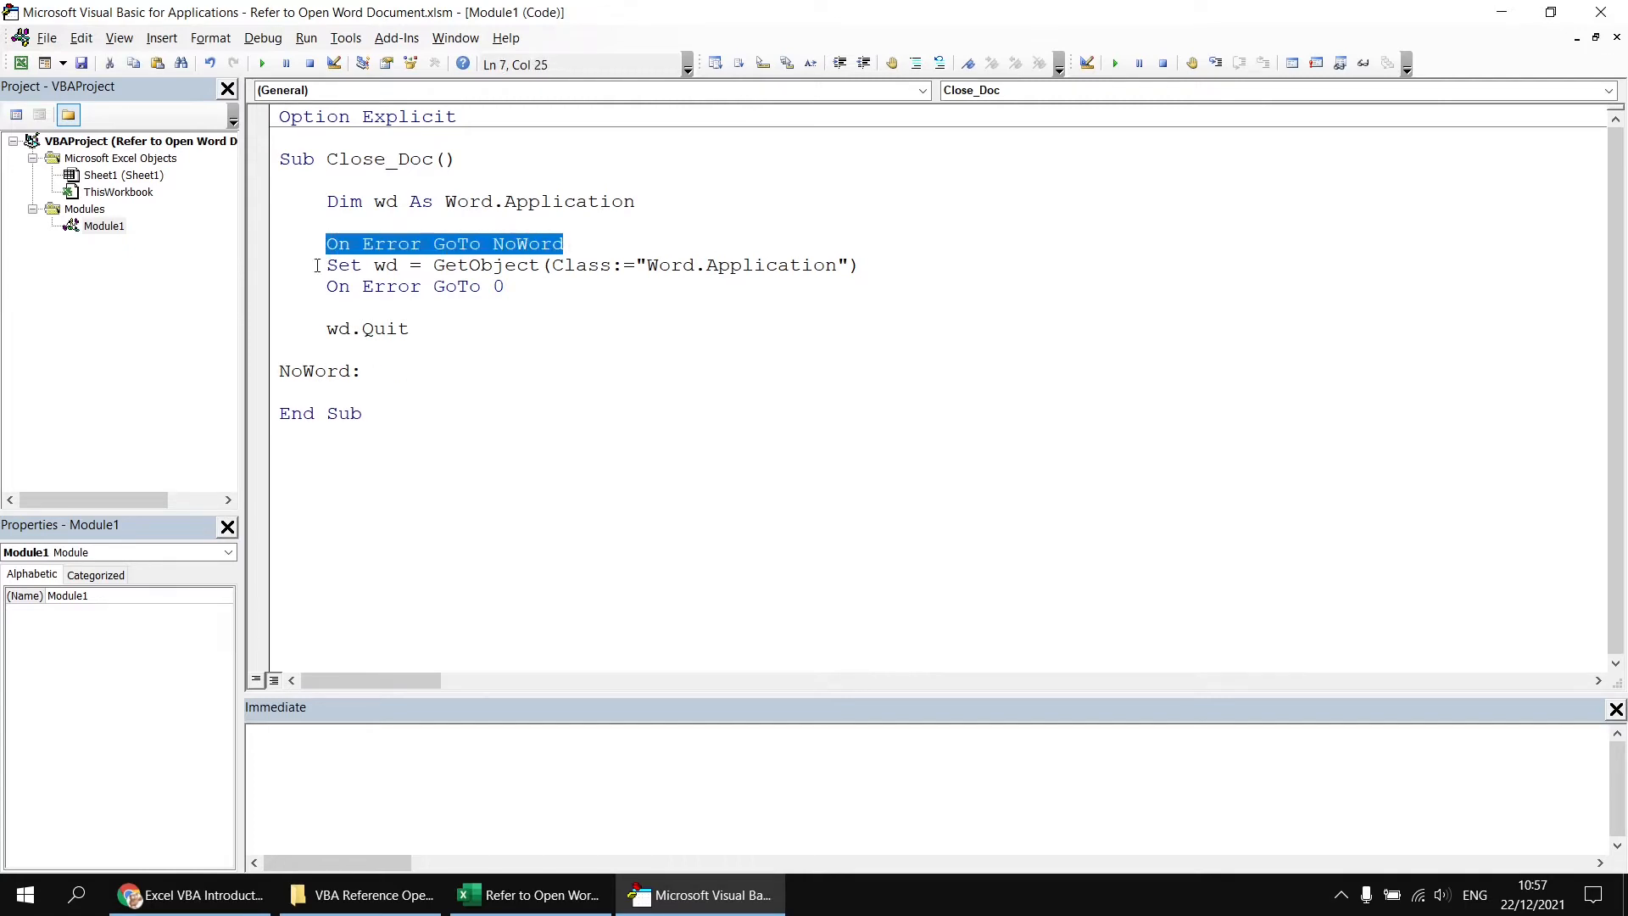
left_click_drag(327, 265, 721, 268)
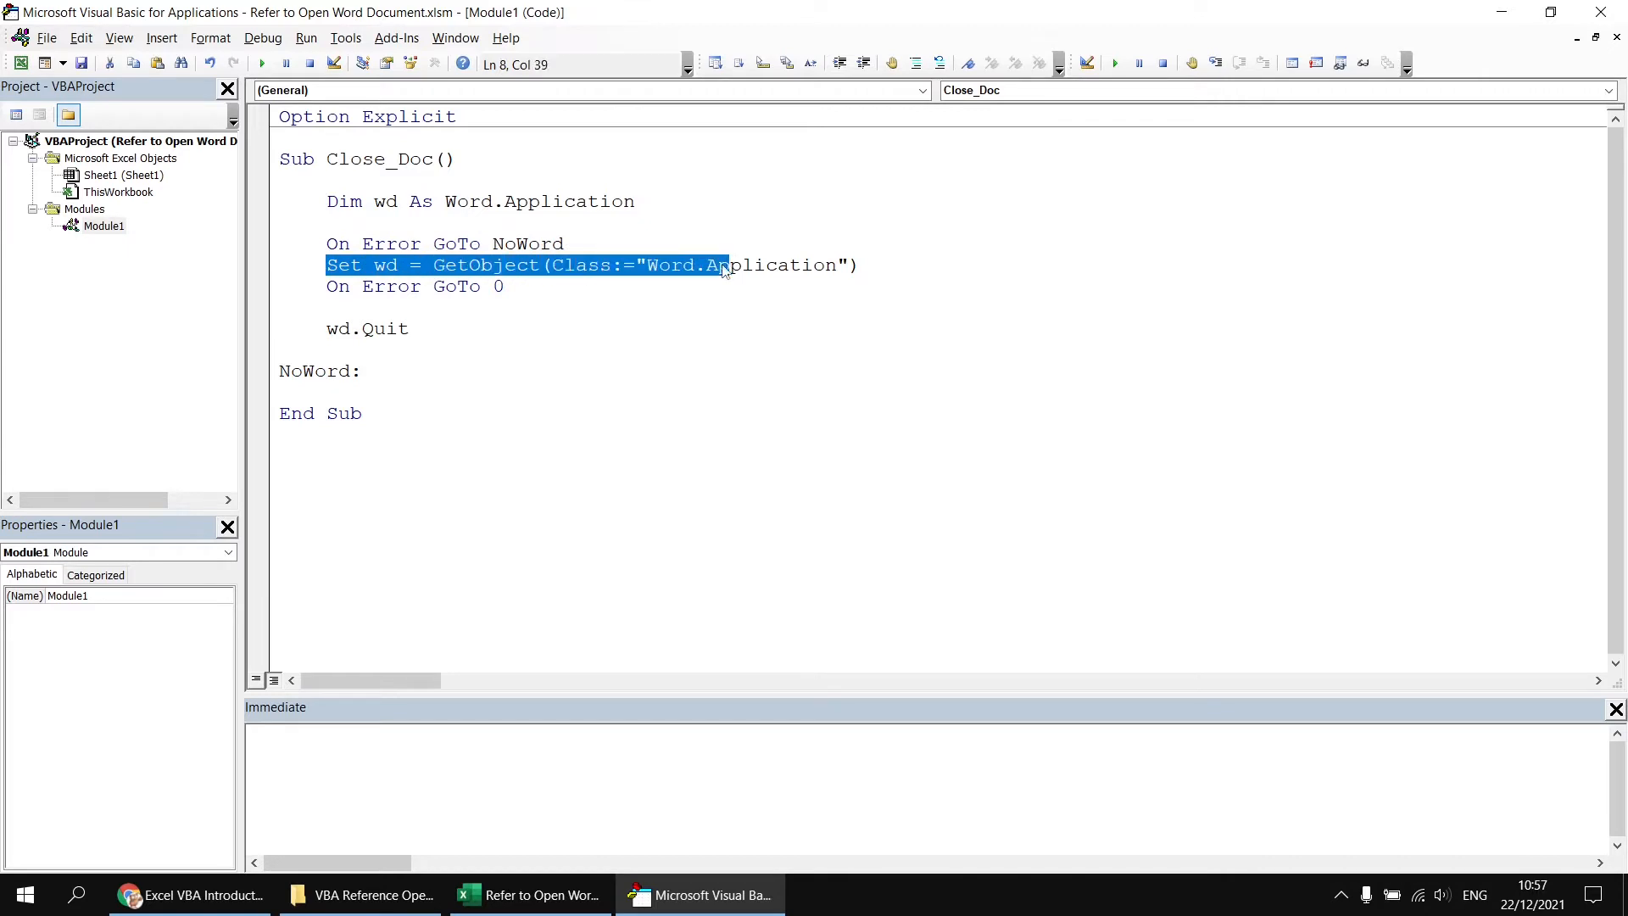
left_click(355, 392)
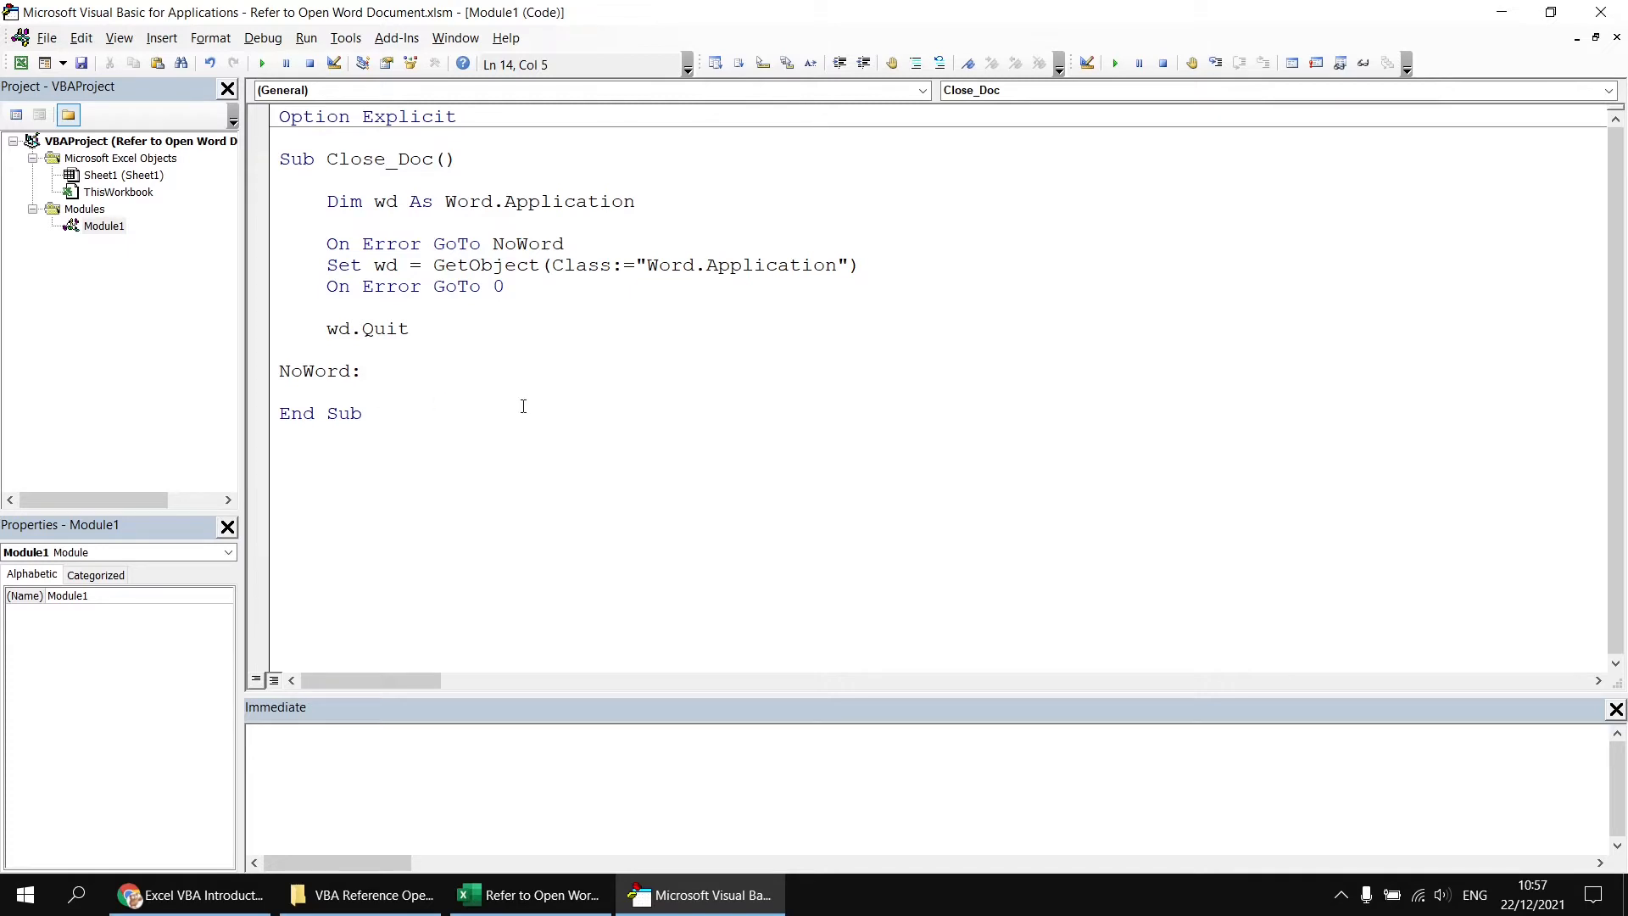
type("msgbox ")
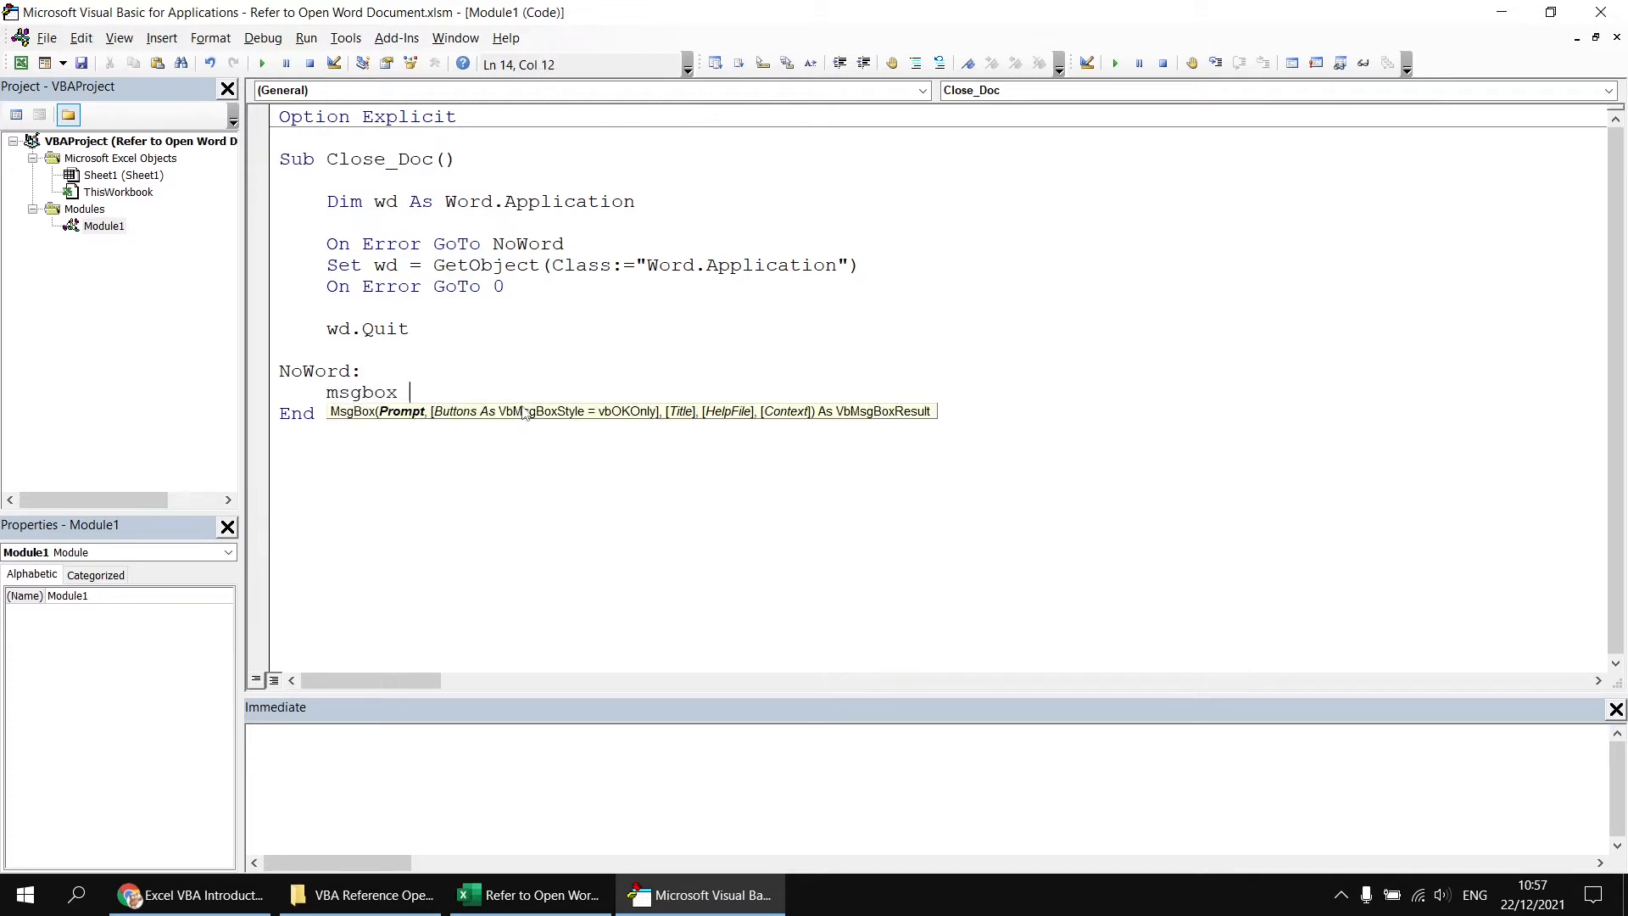
type("\"Word isn't open\"")
key("Return")
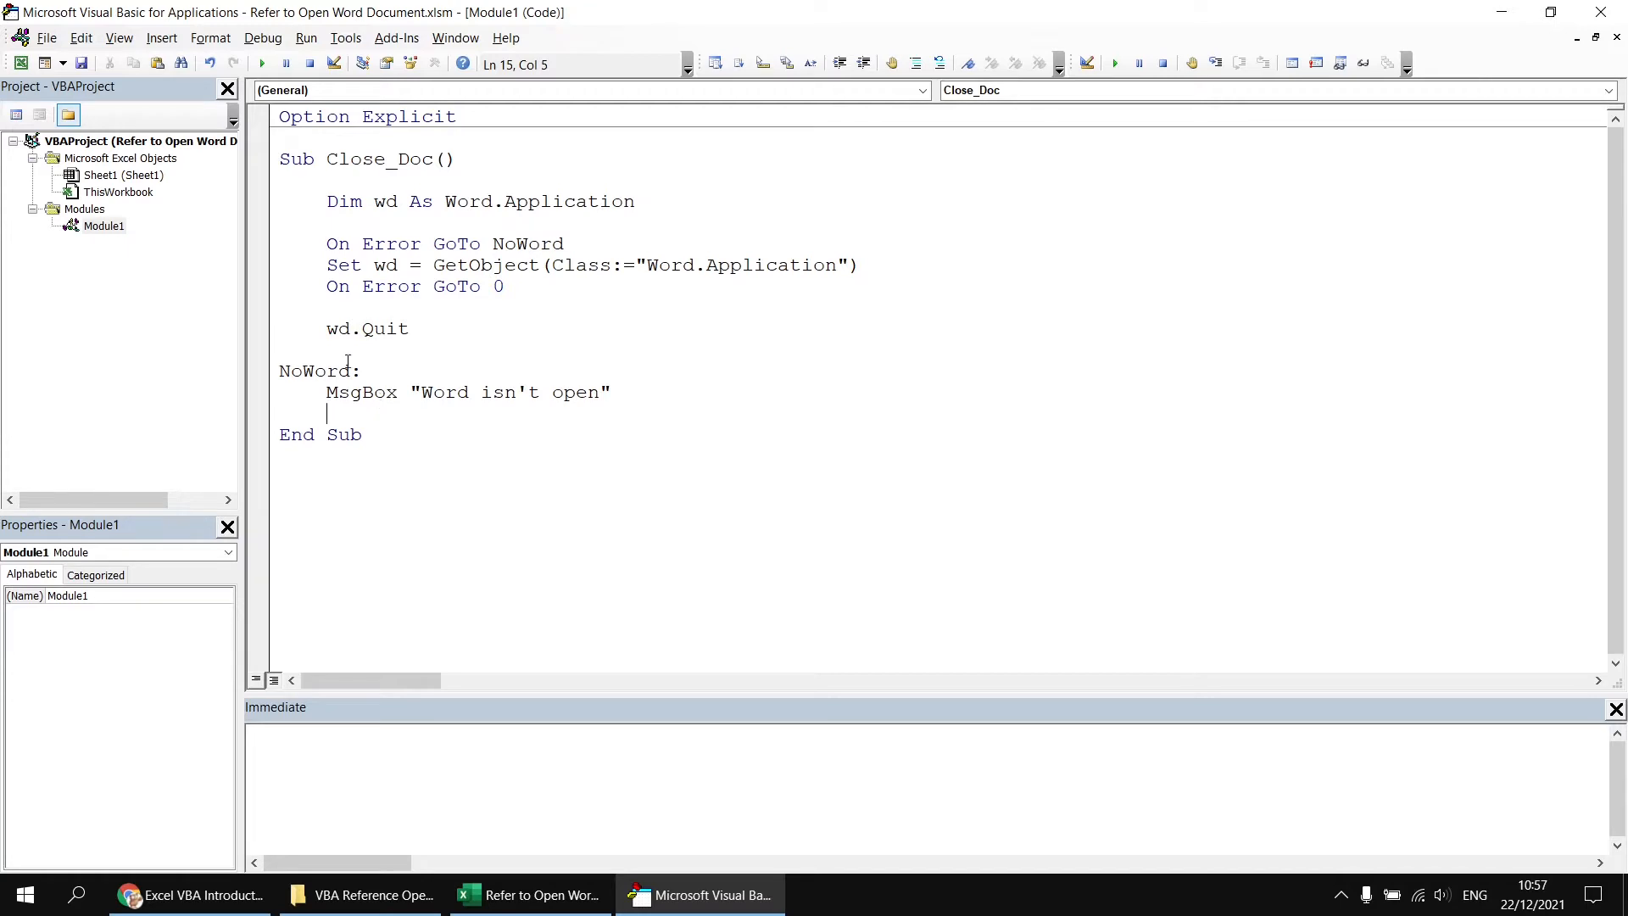
key("Return")
key("Return")
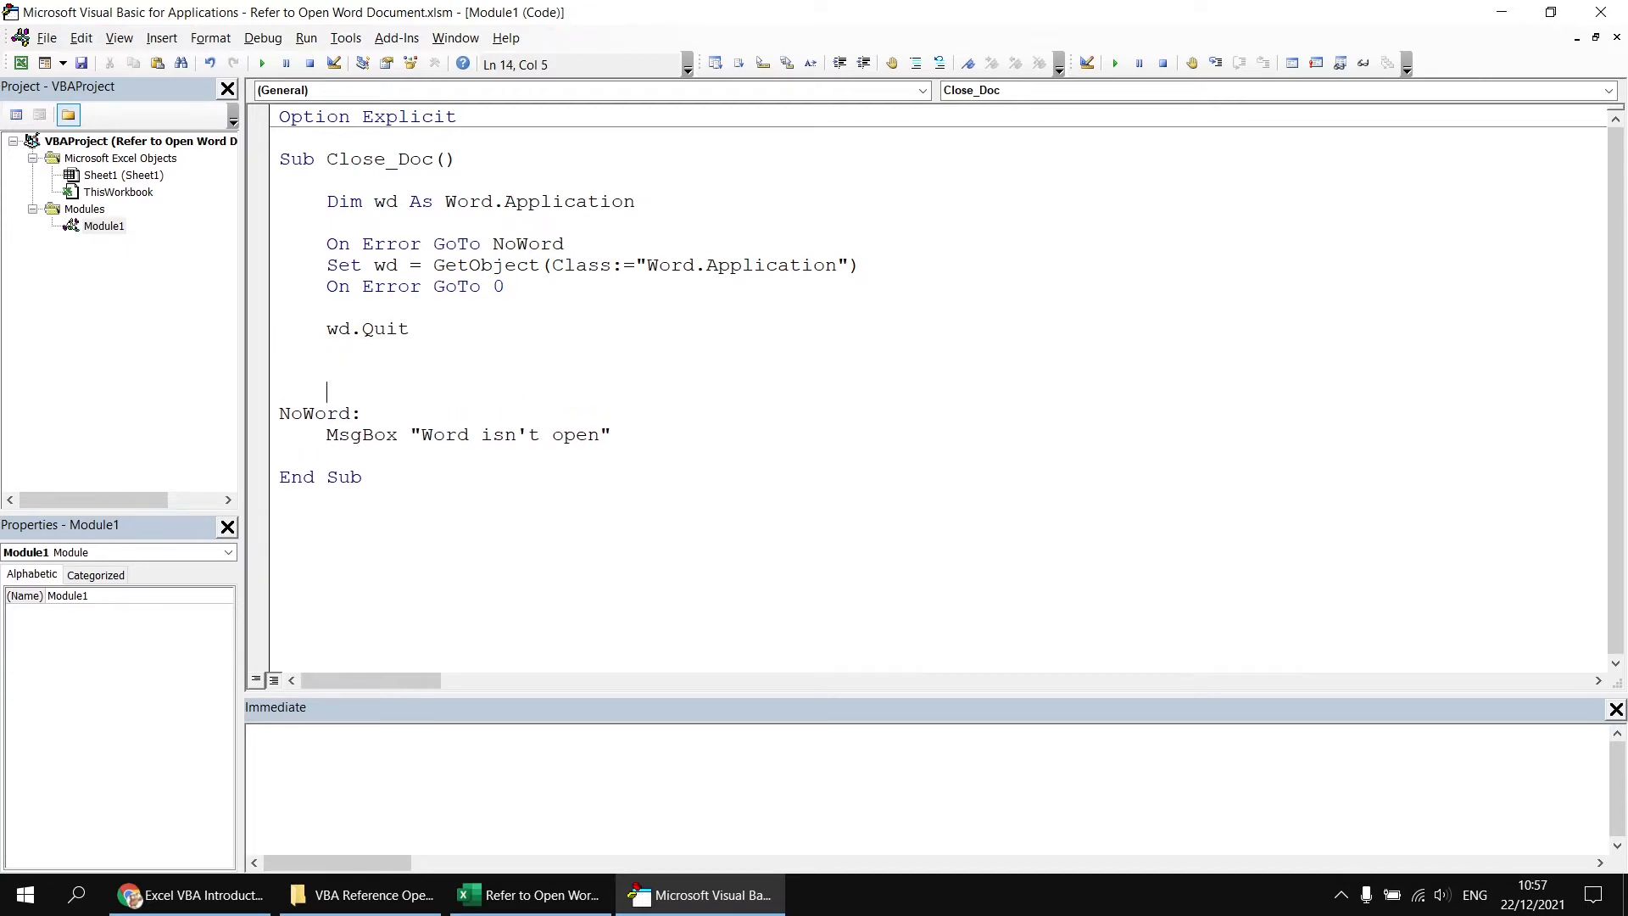
key("Up")
type("exit sub")
key("Return")
Finish Exit Sub above NoWord, run Close_Doc and dismiss the "Word isn't open" message.
left_click(397, 305)
left_click(262, 62)
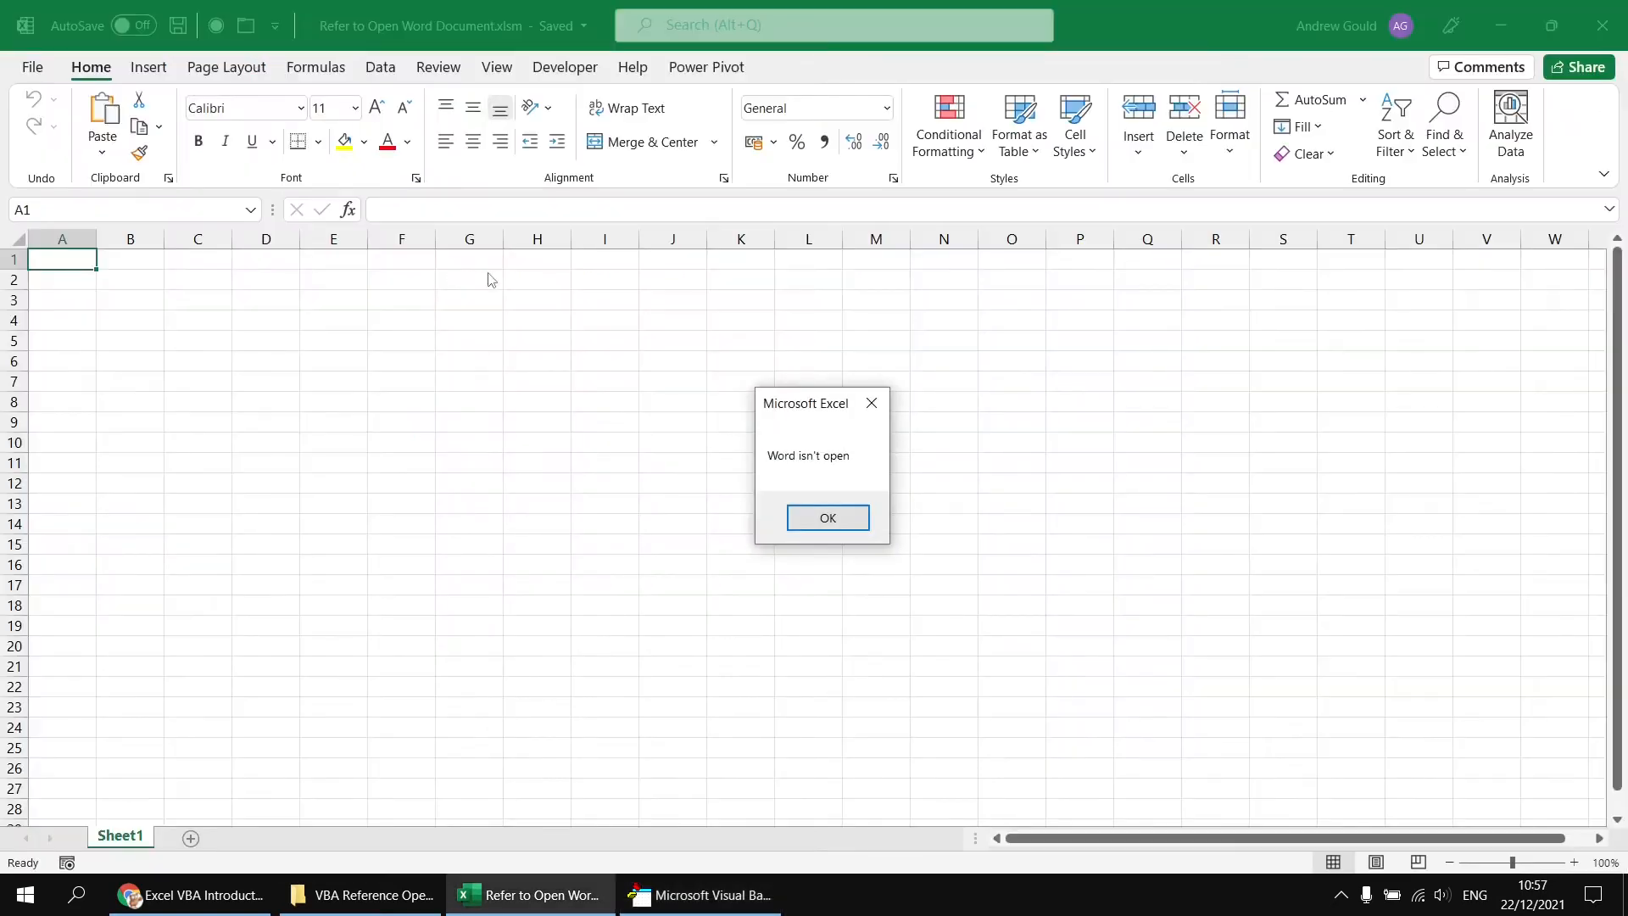
left_click(827, 519)
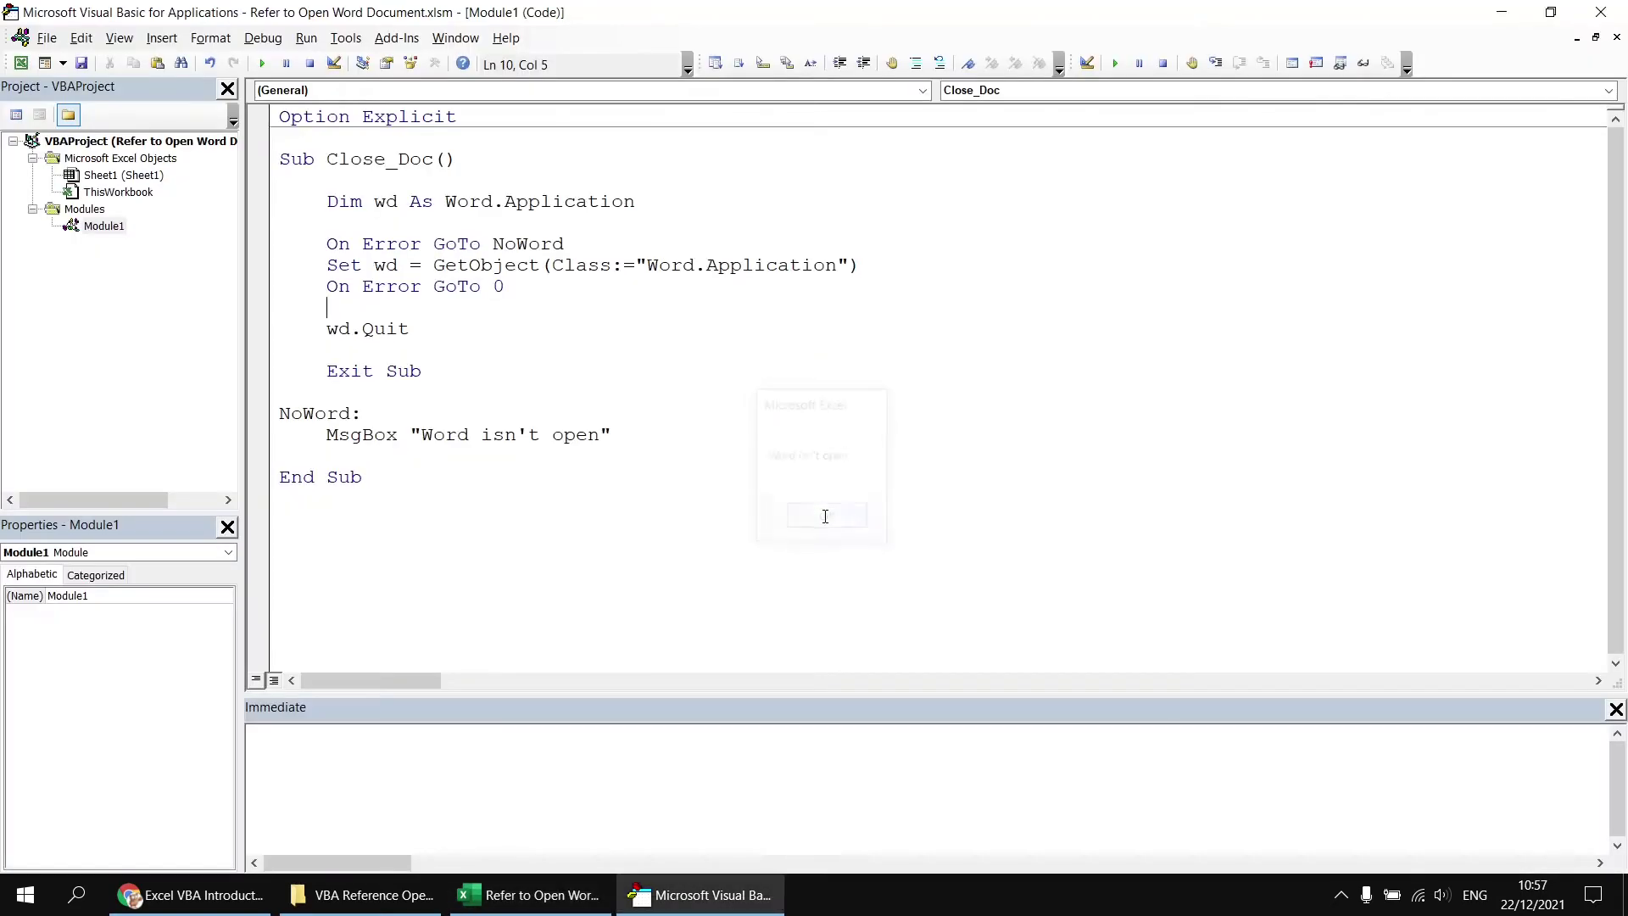
Reopen Close me.docx from Explorer and run Close_Doc again to close Word.
left_click(338, 896)
double_click(407, 265)
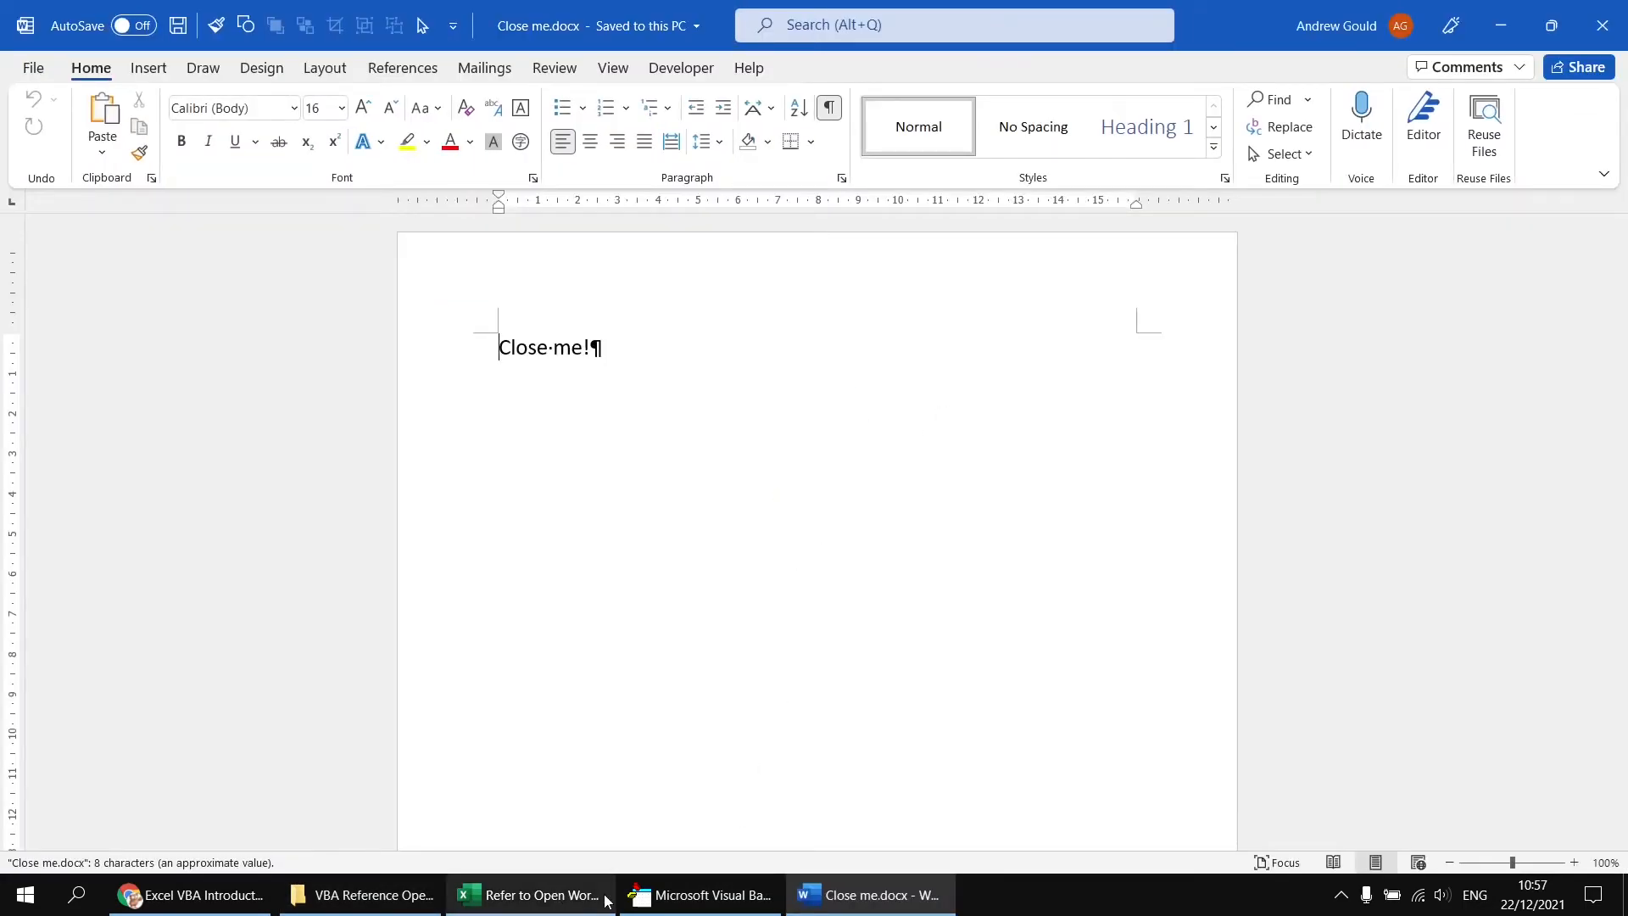
left_click(660, 897)
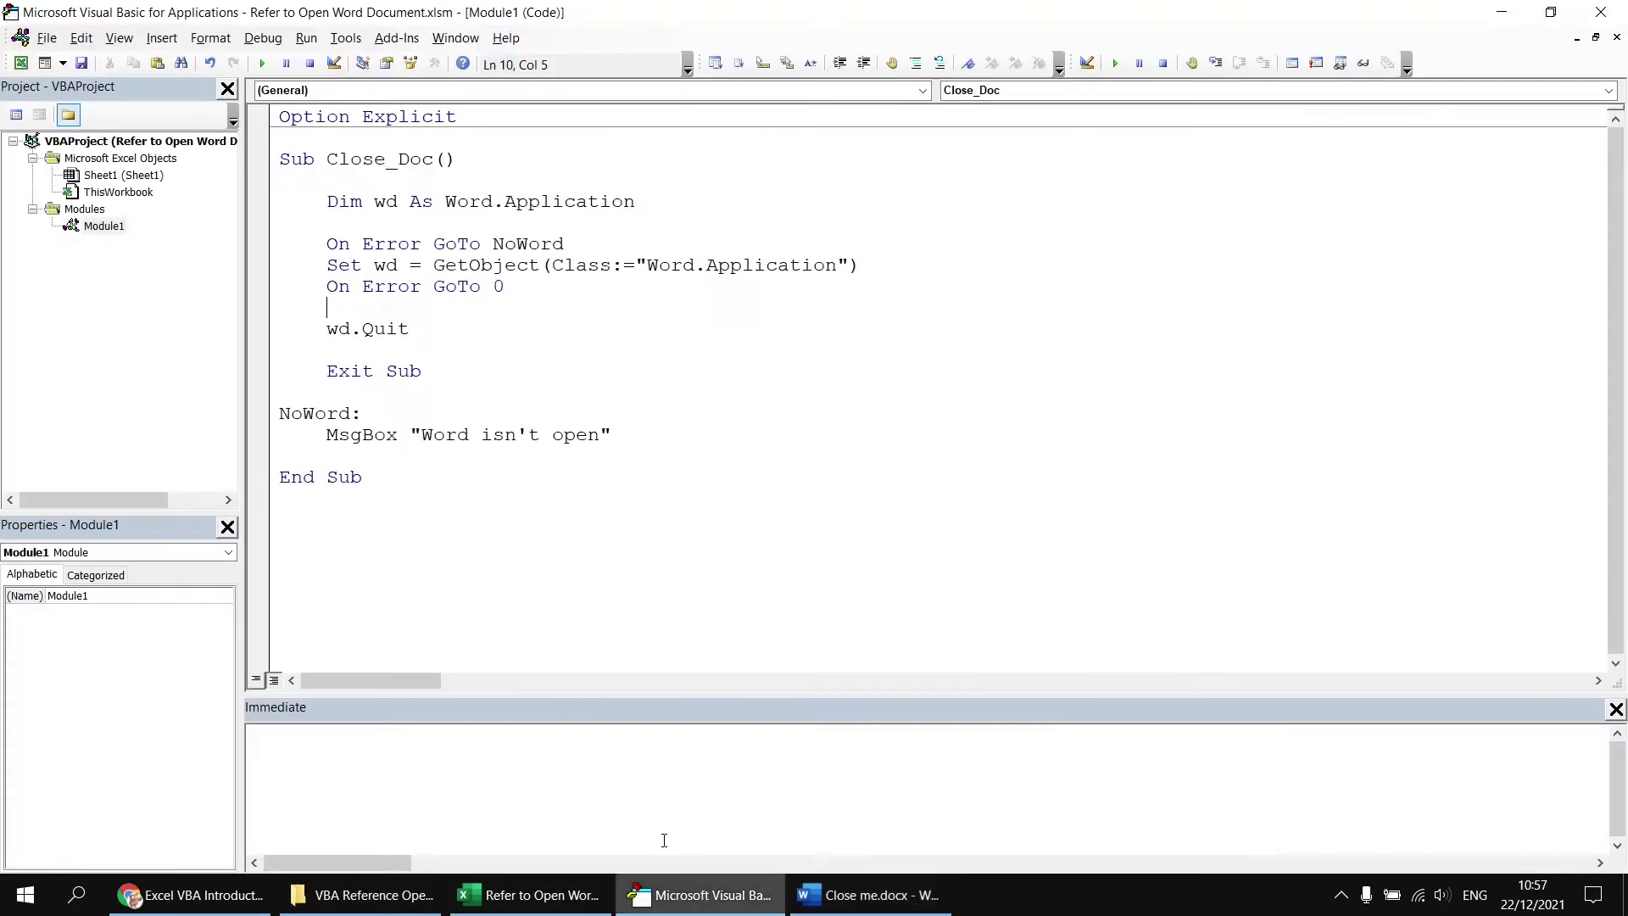
left_click(262, 64)
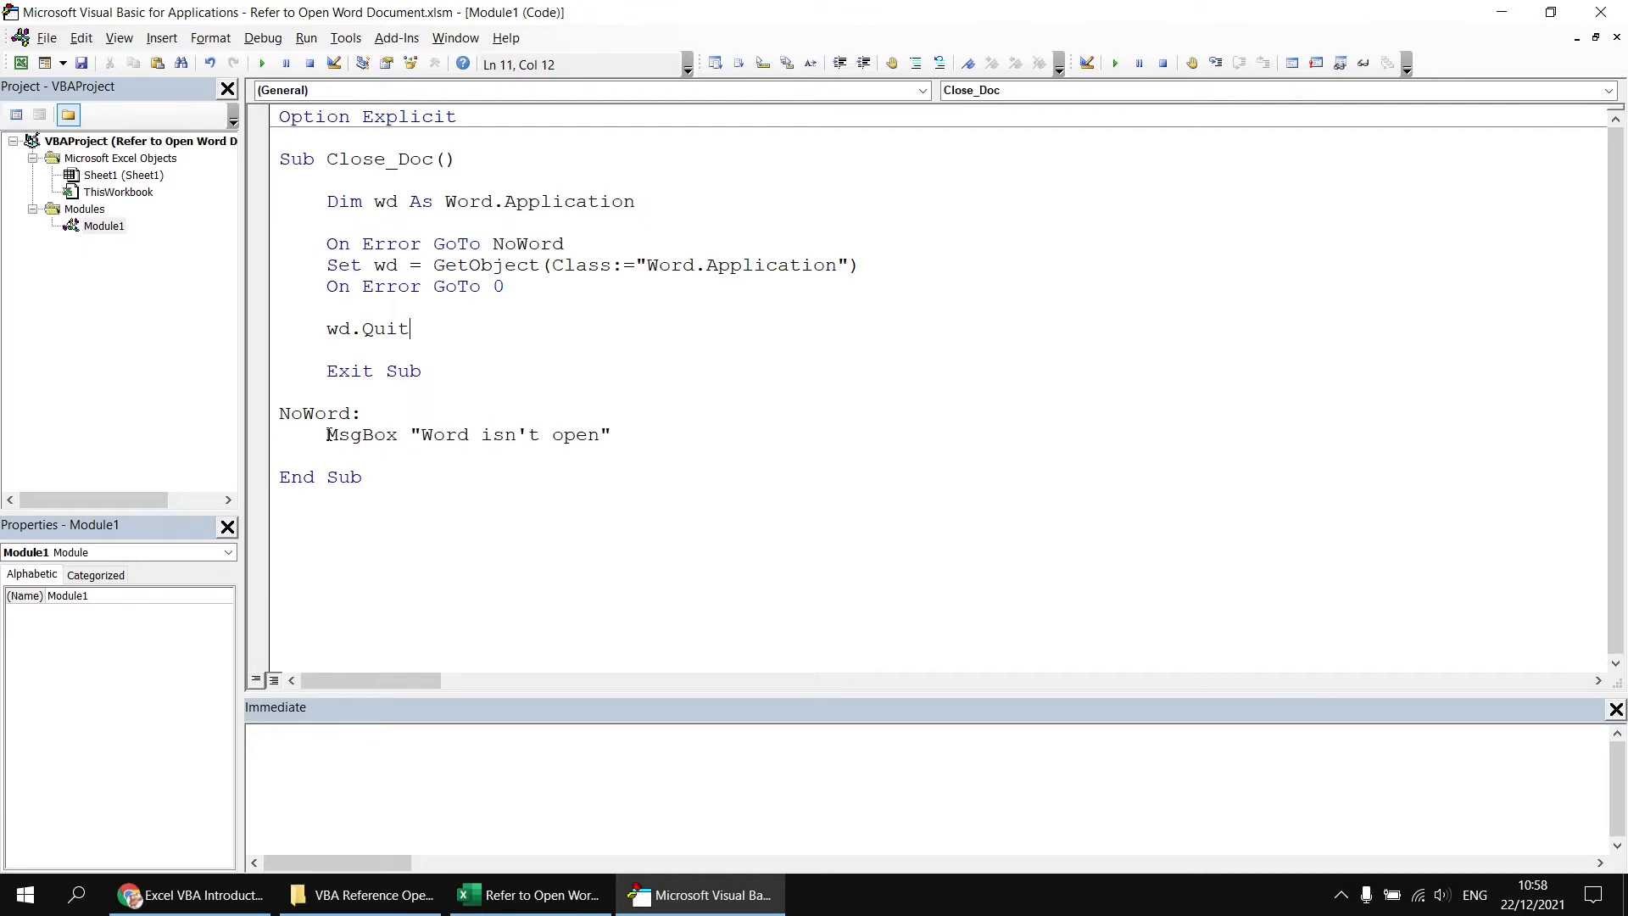
Replace the MsgBox line with the comment 'way out if Word isn't open.
left_click_drag(329, 435, 616, 435)
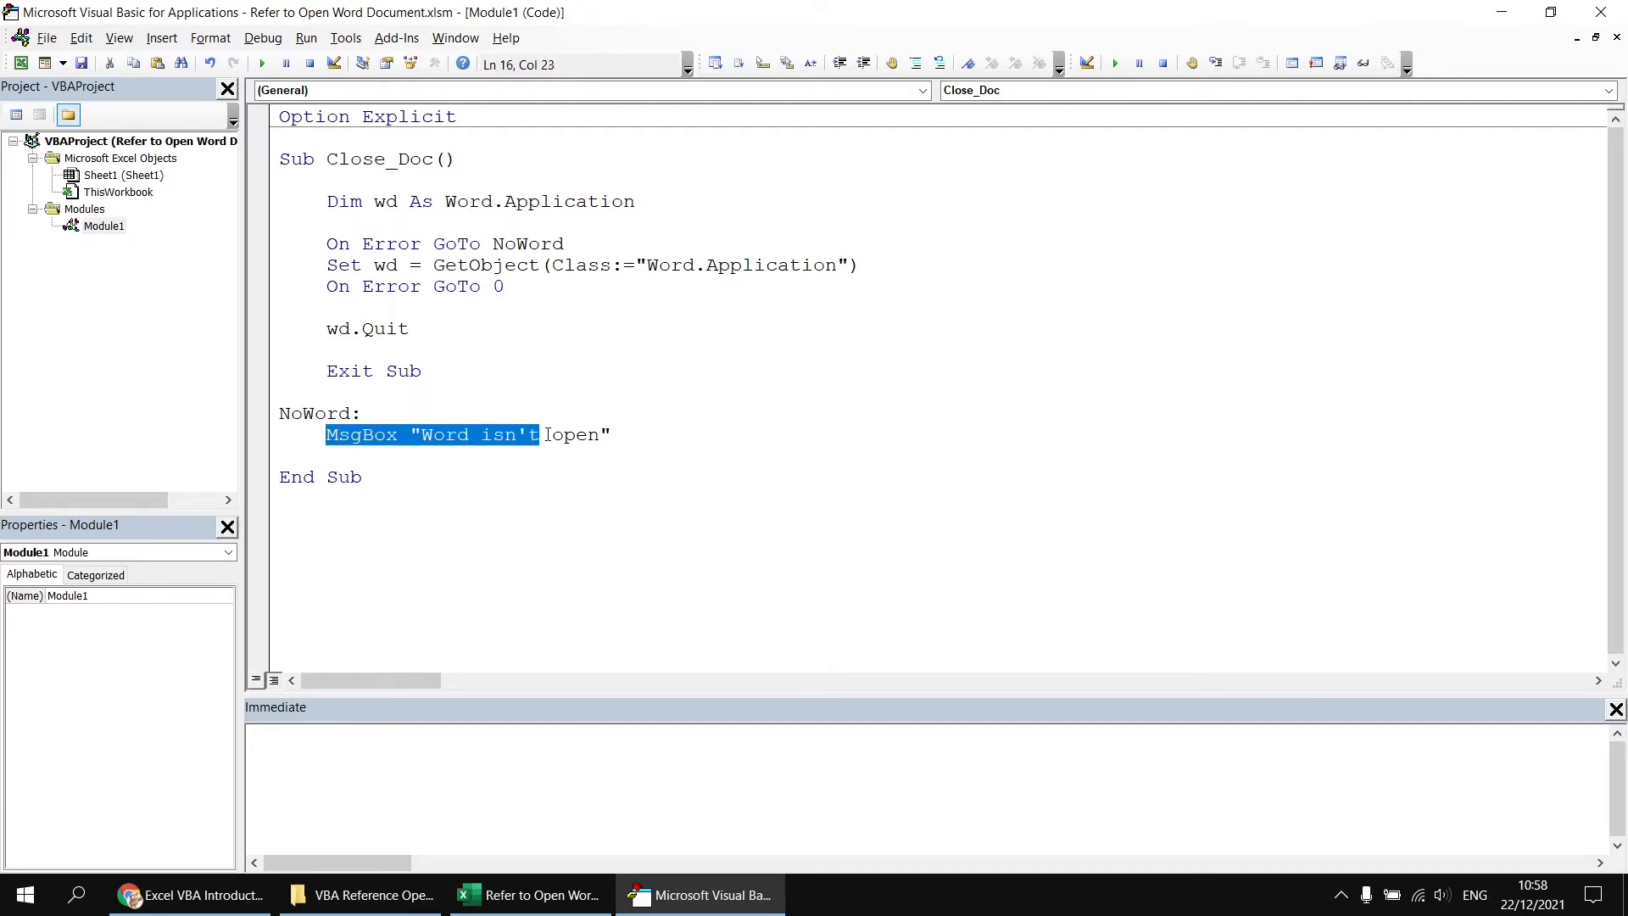
type("'")
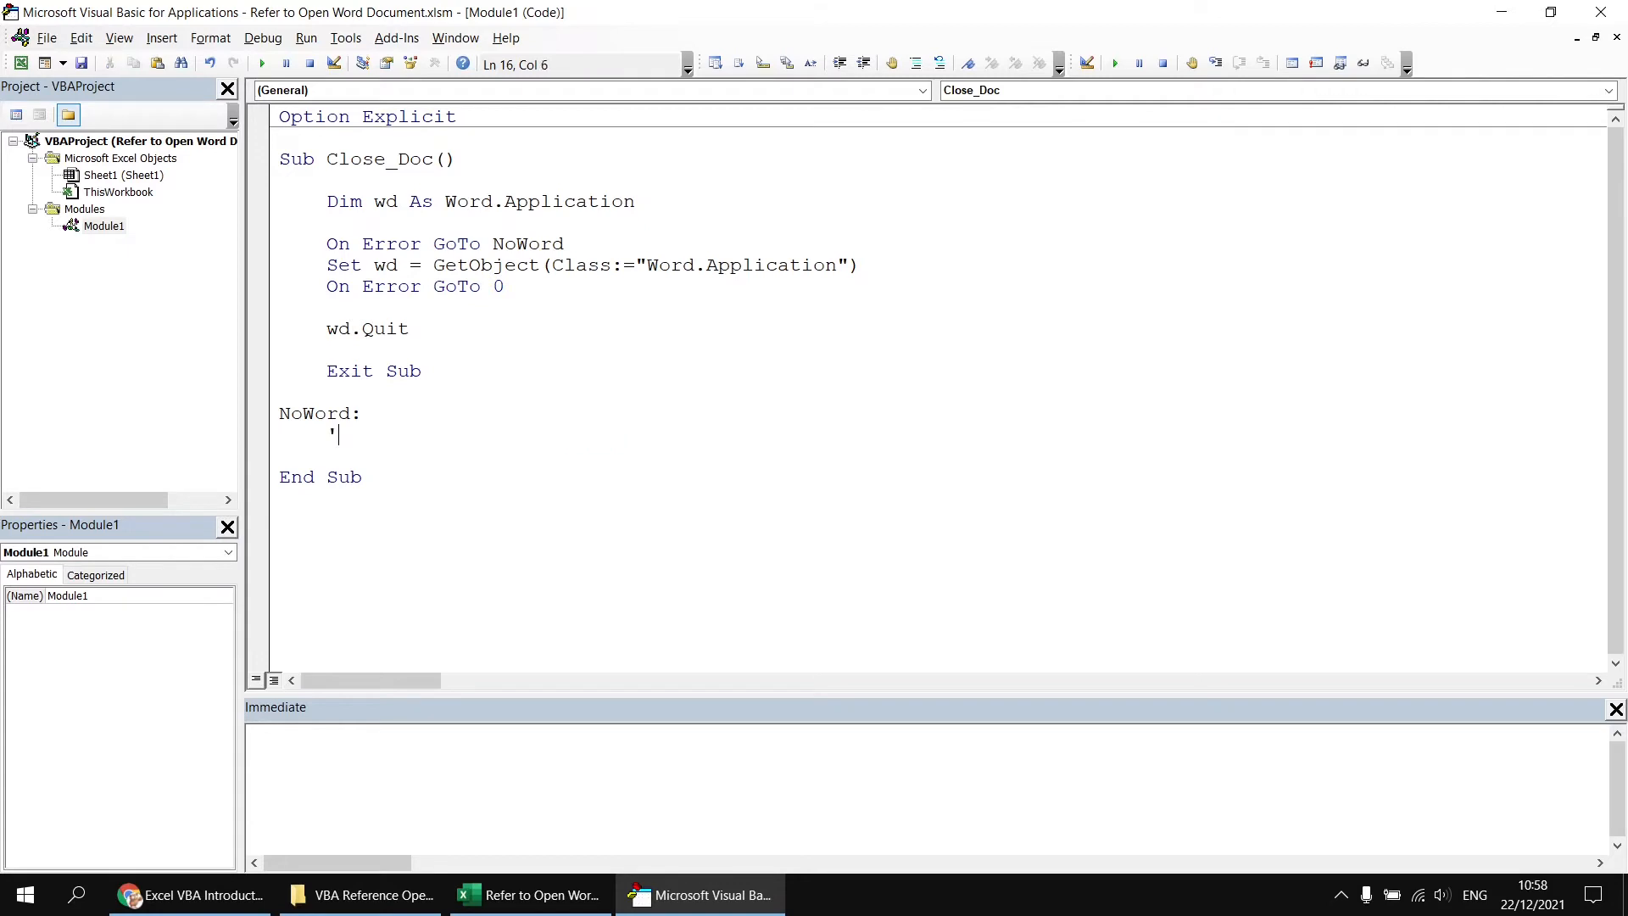
type("way out if ")
type("Word ")
type("isn't ")
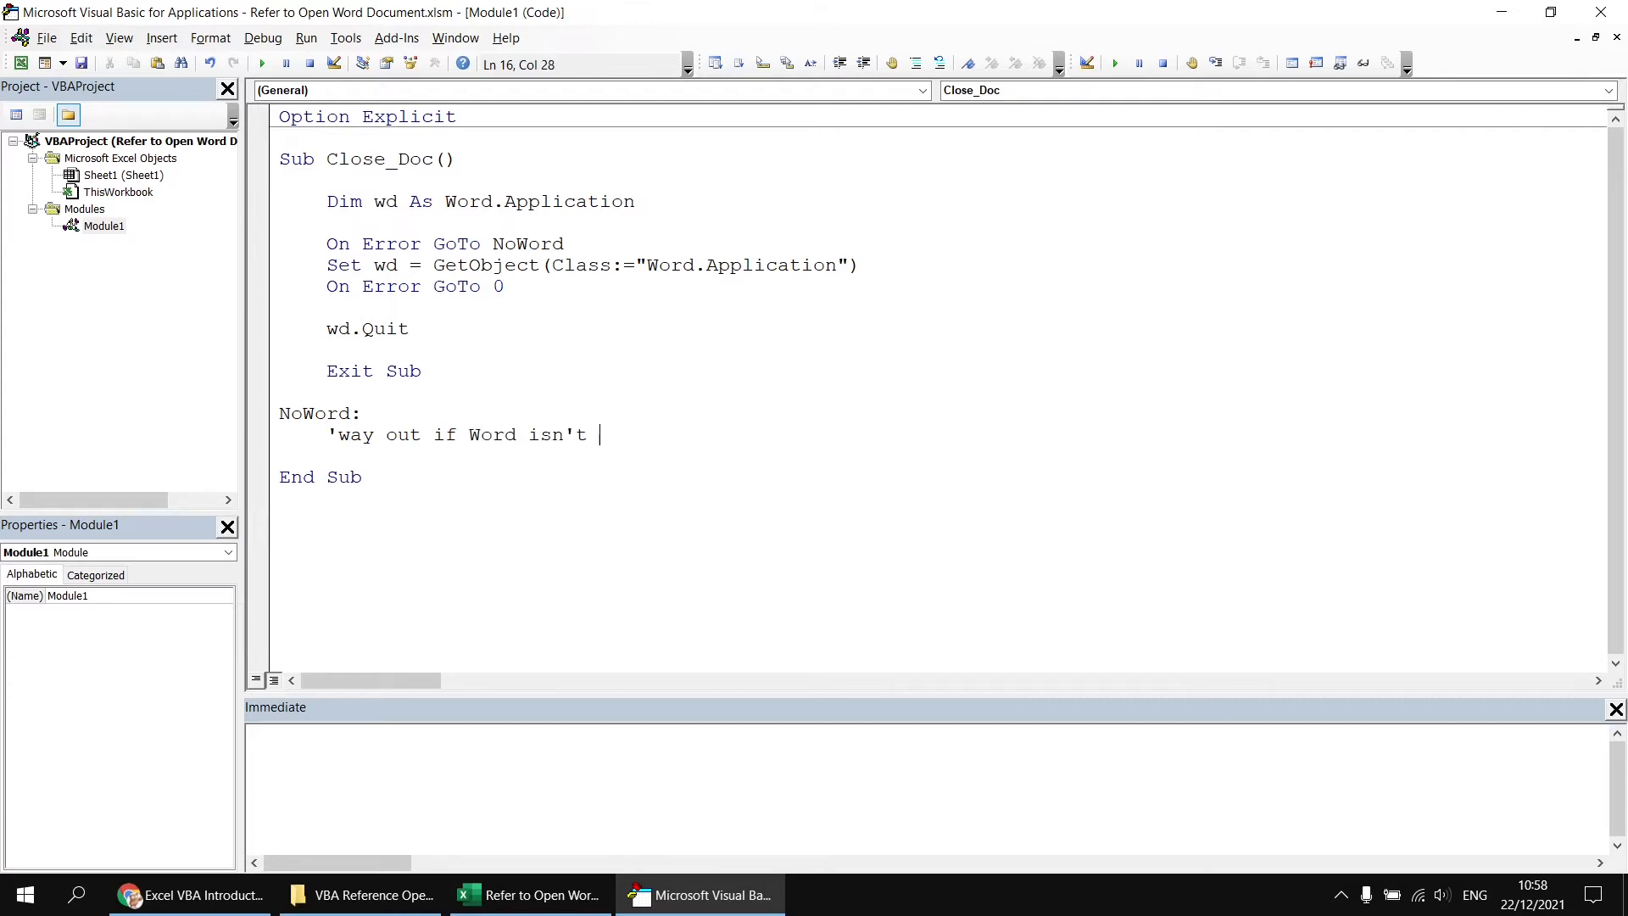
type("open")
key("Up")
key("Up")
Change wd.Quit to wd.Documents.Close using IntelliSense.
double_click(394, 339)
key("BackSpace")
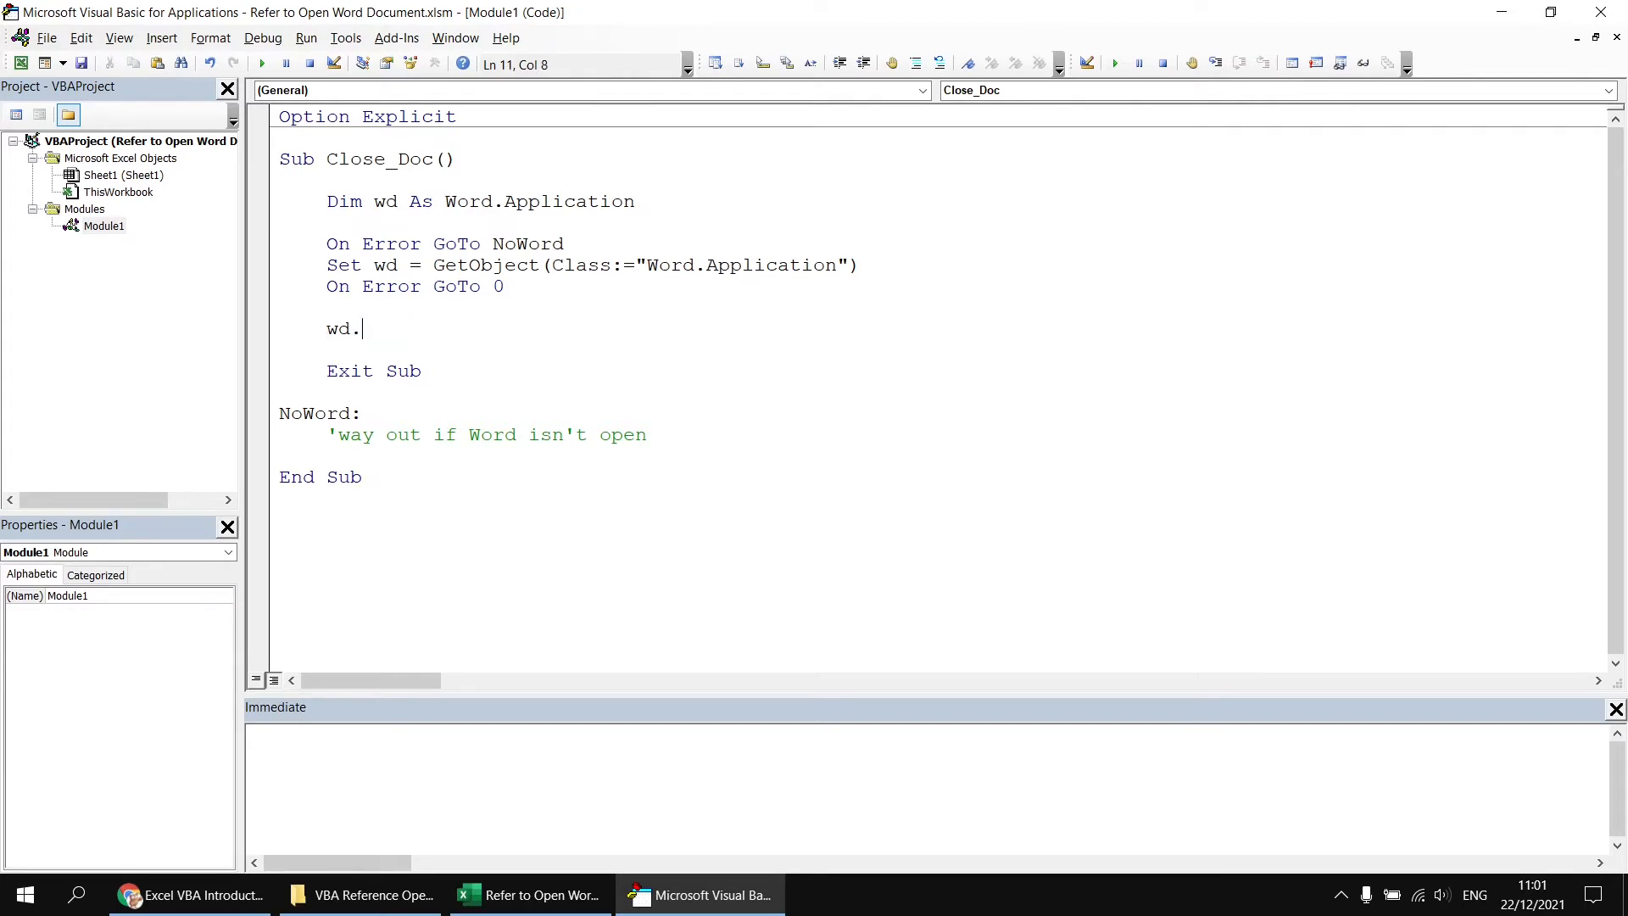
key("BackSpace")
type(".do")
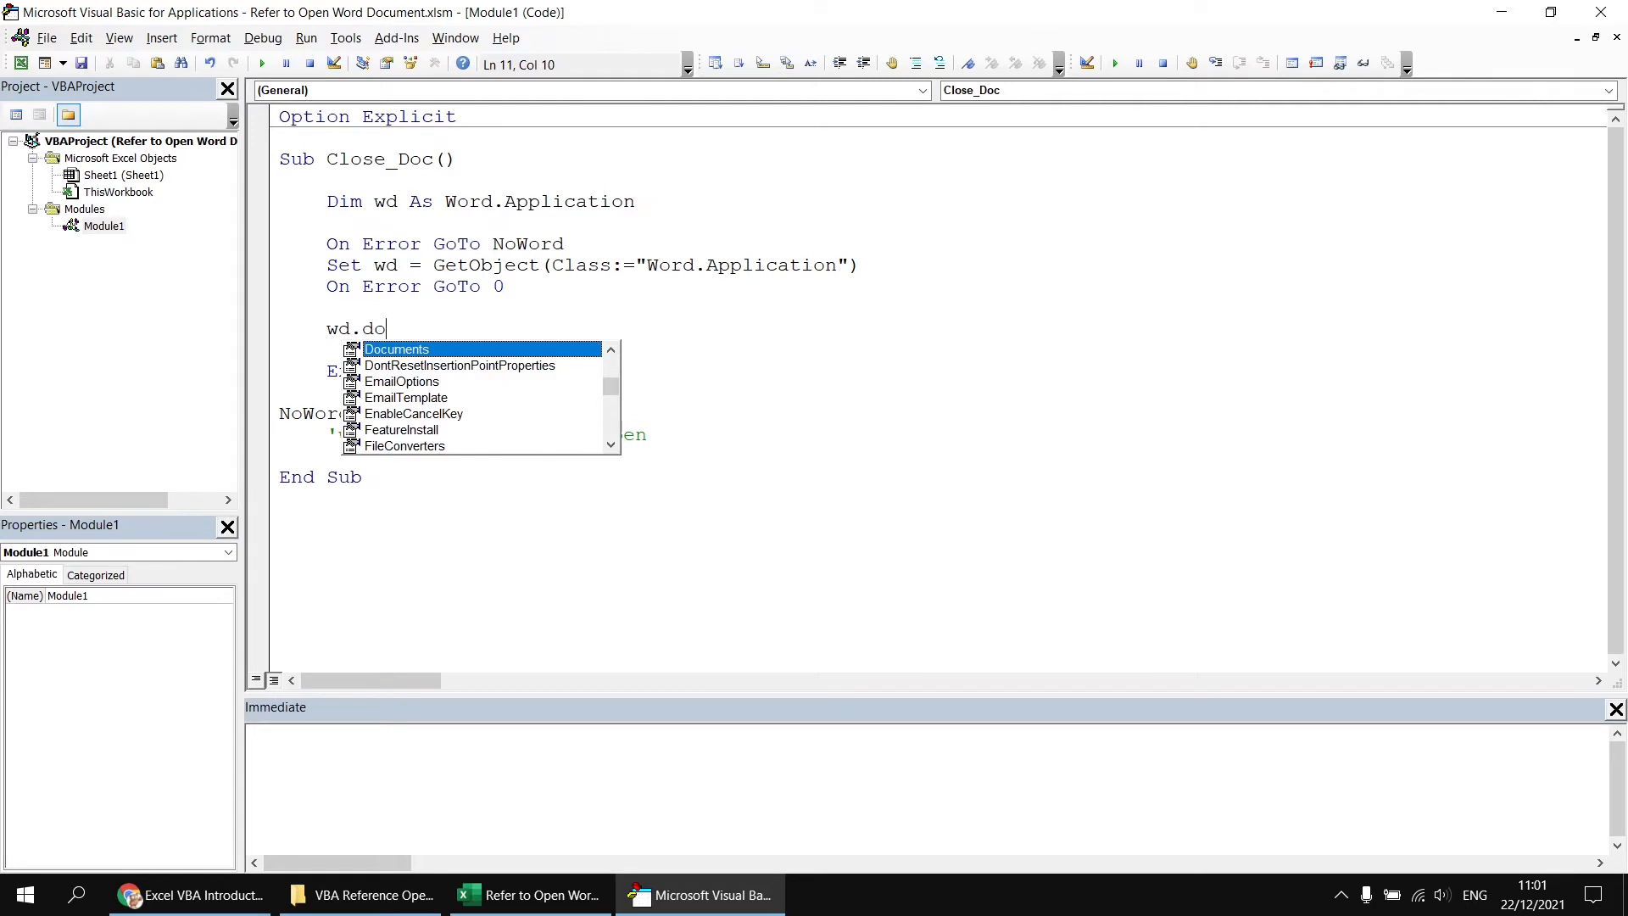
key("Tab")
type(".clo")
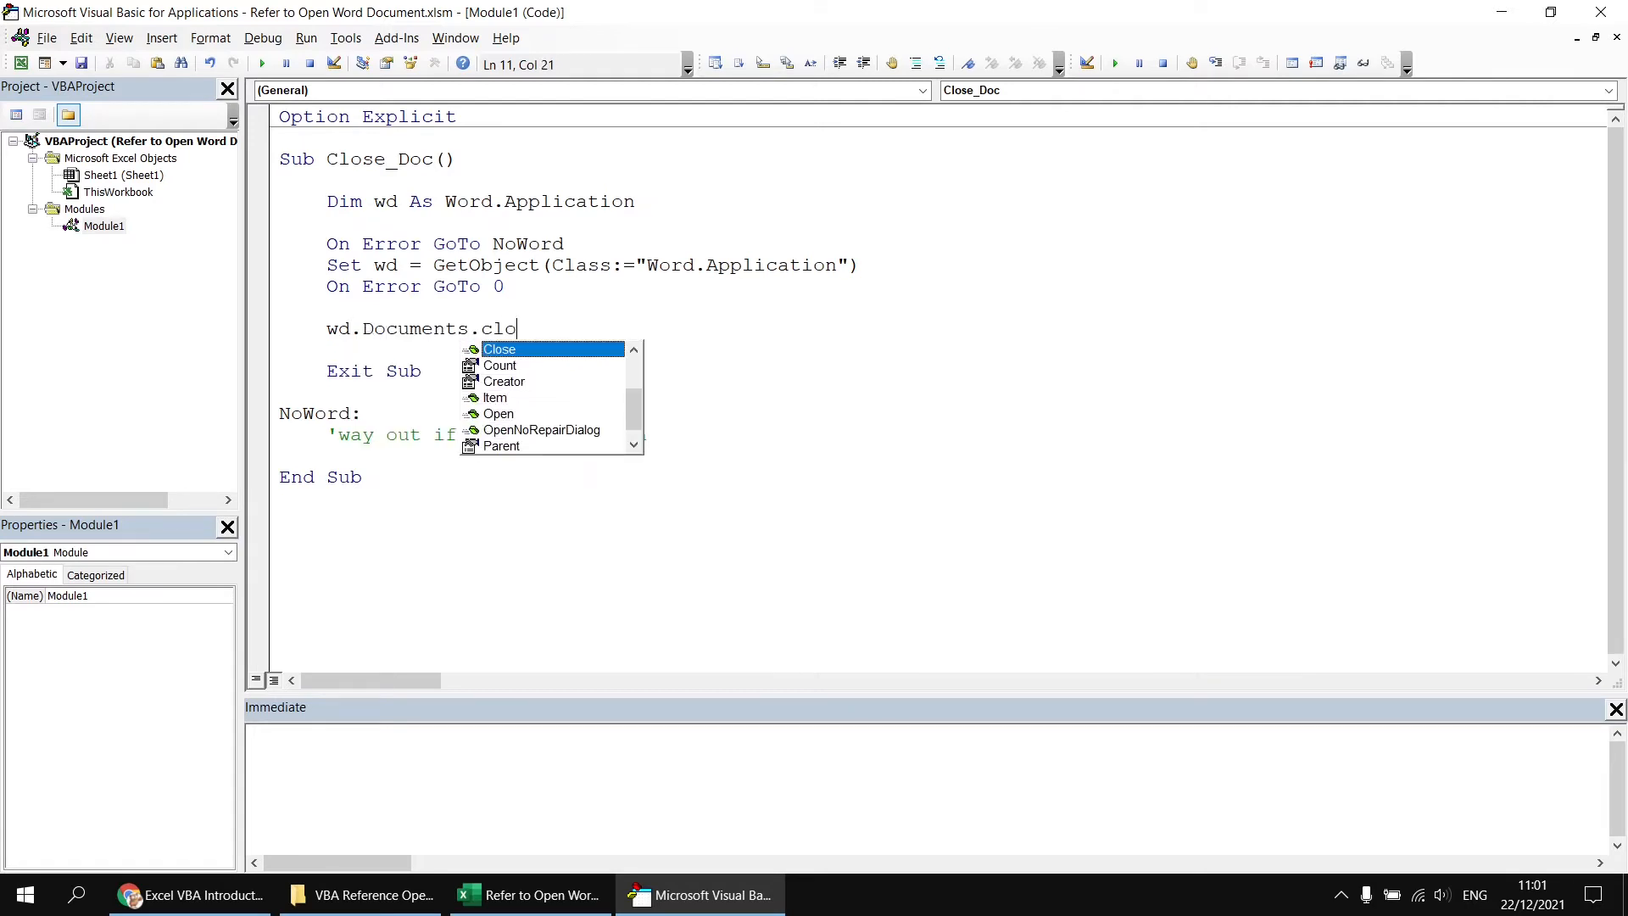
key("Tab")
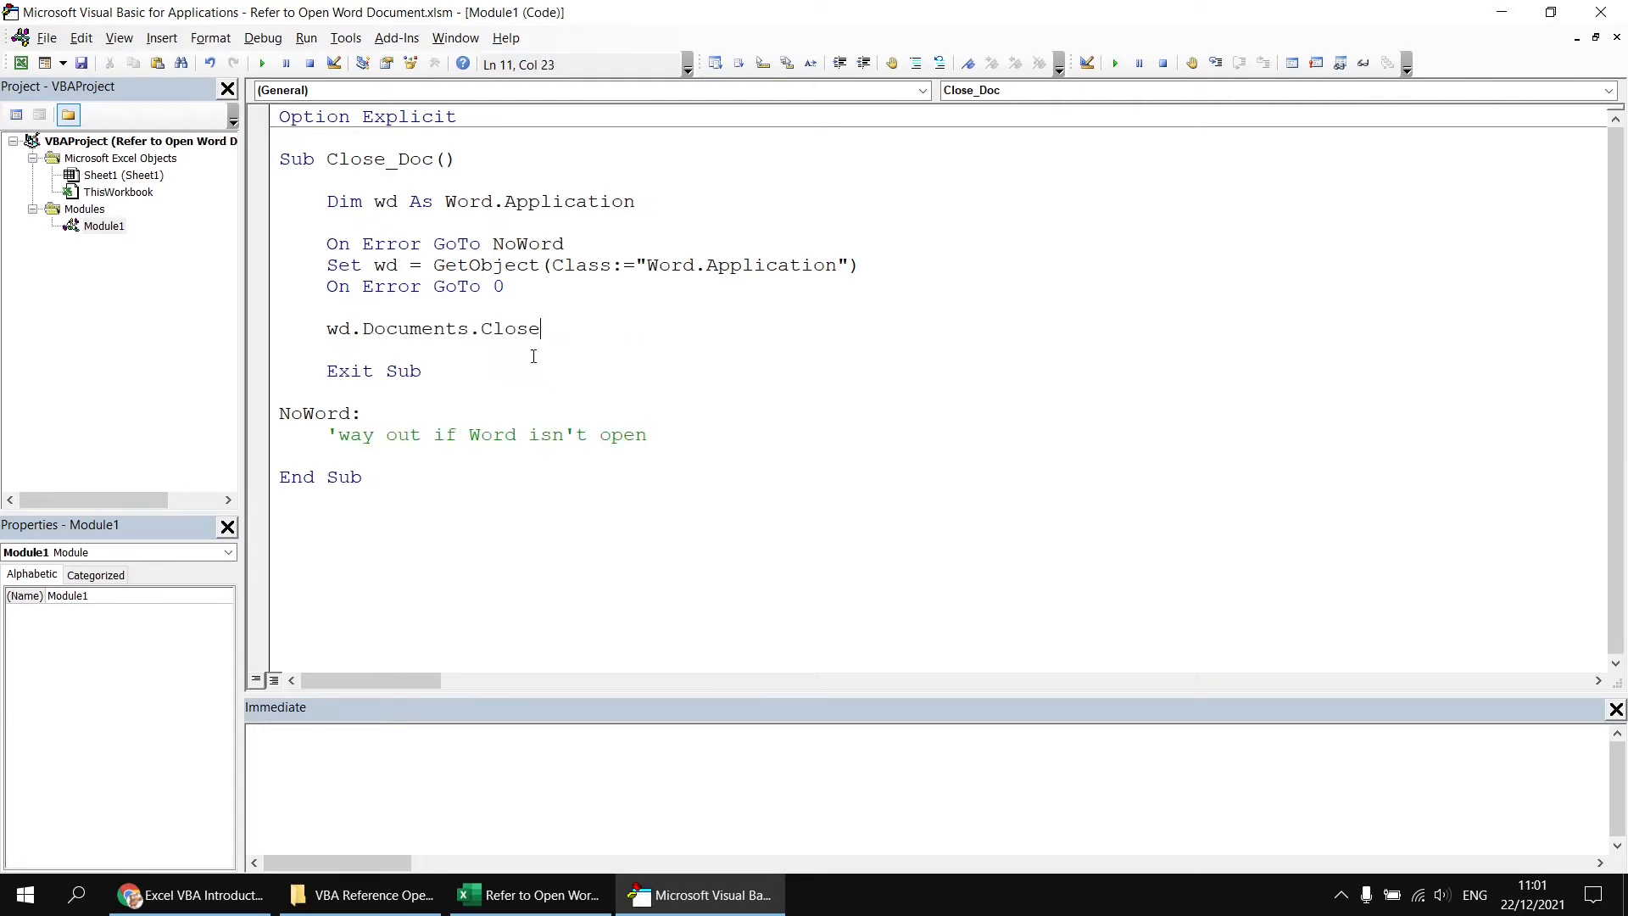
left_click(449, 365)
Reopen Close me.docx, run Close_Doc to close every document, then close the empty Word window.
left_click(369, 895)
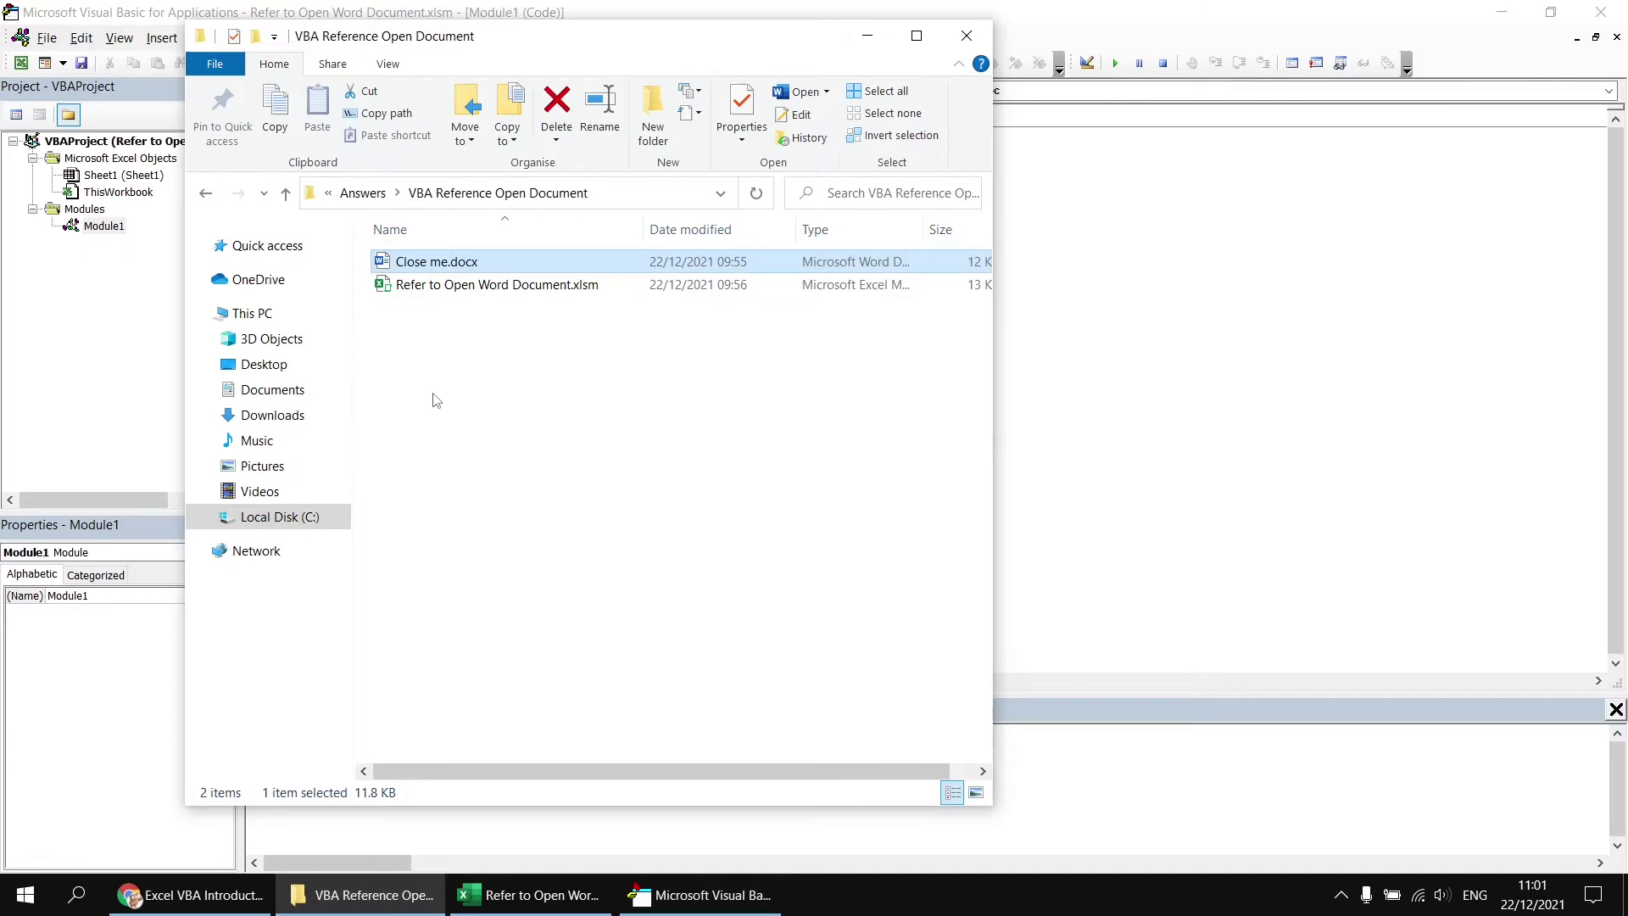
double_click(395, 263)
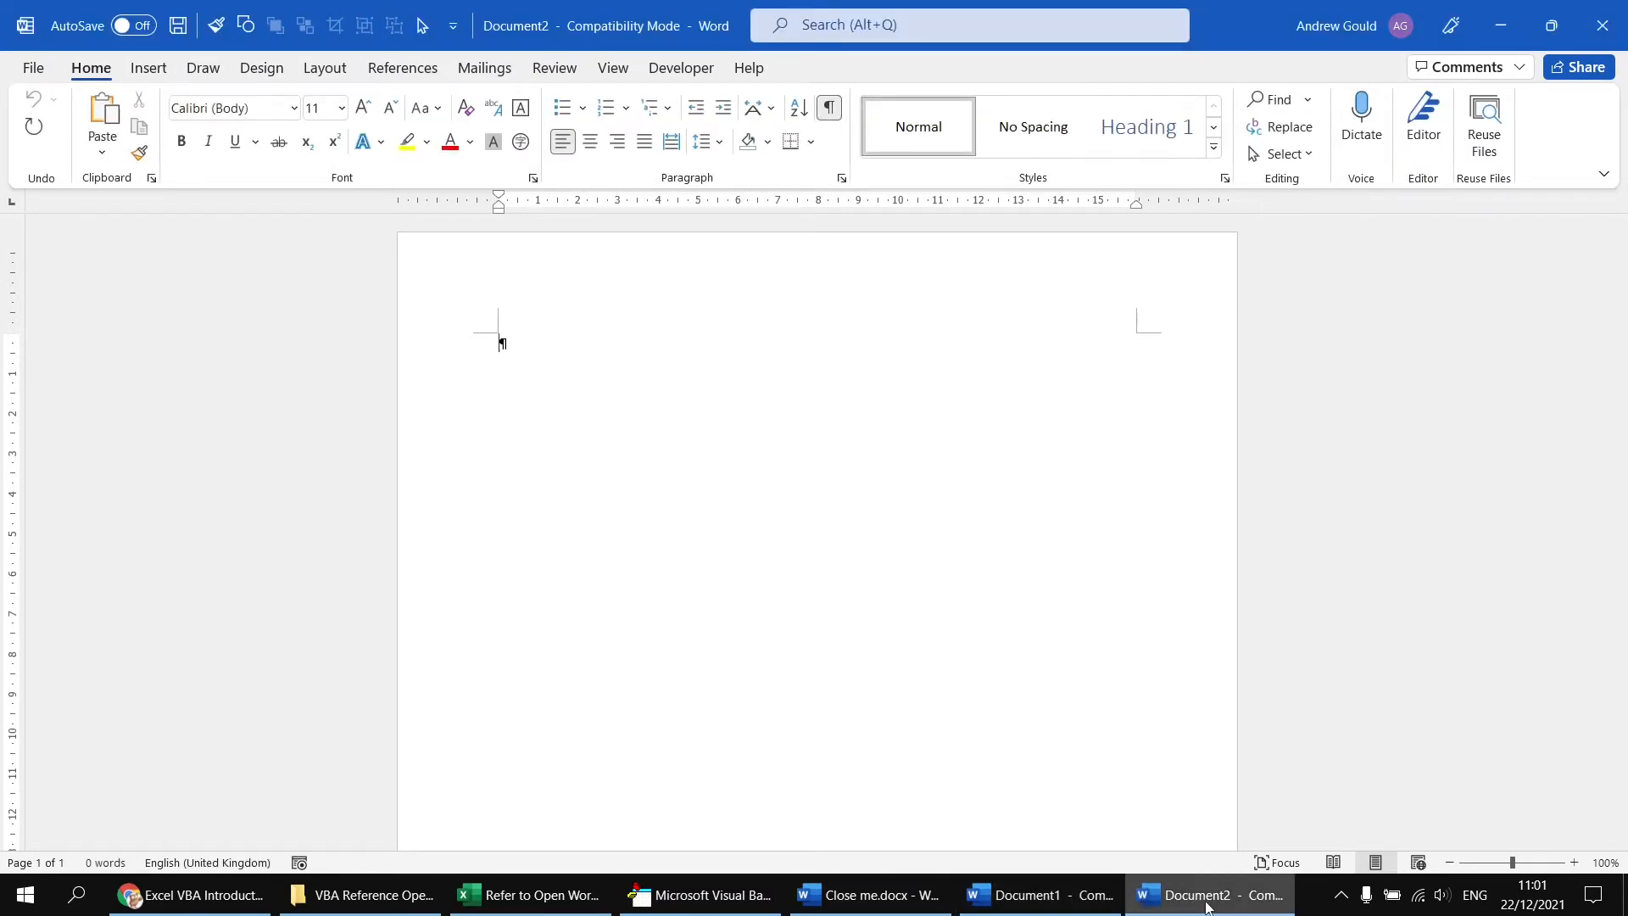
left_click(693, 898)
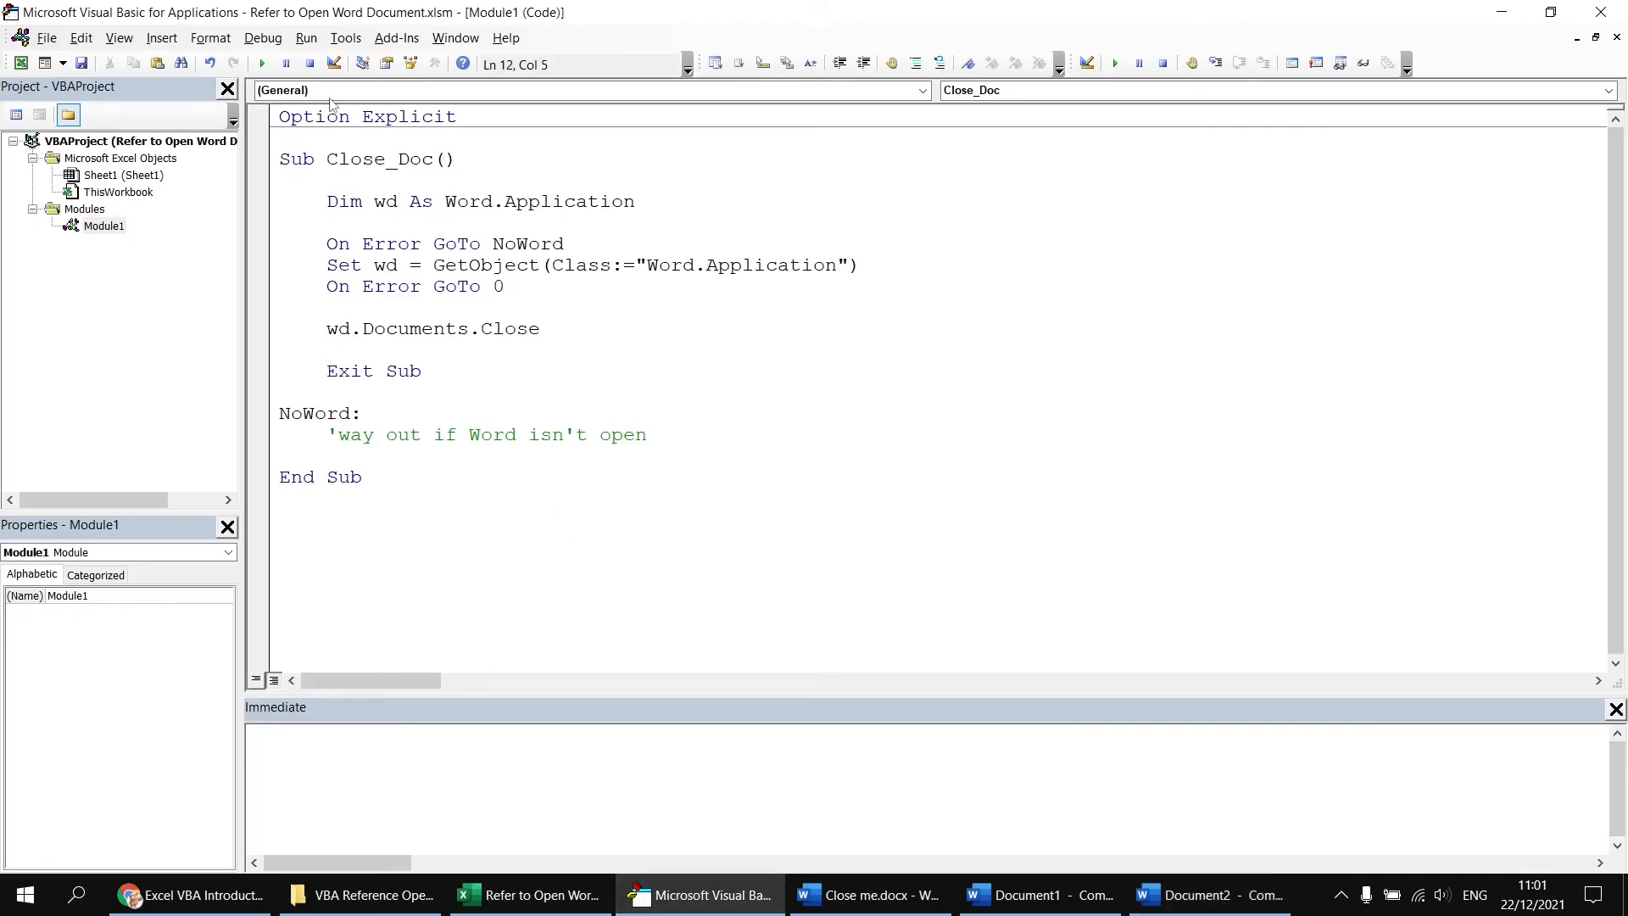
left_click(261, 62)
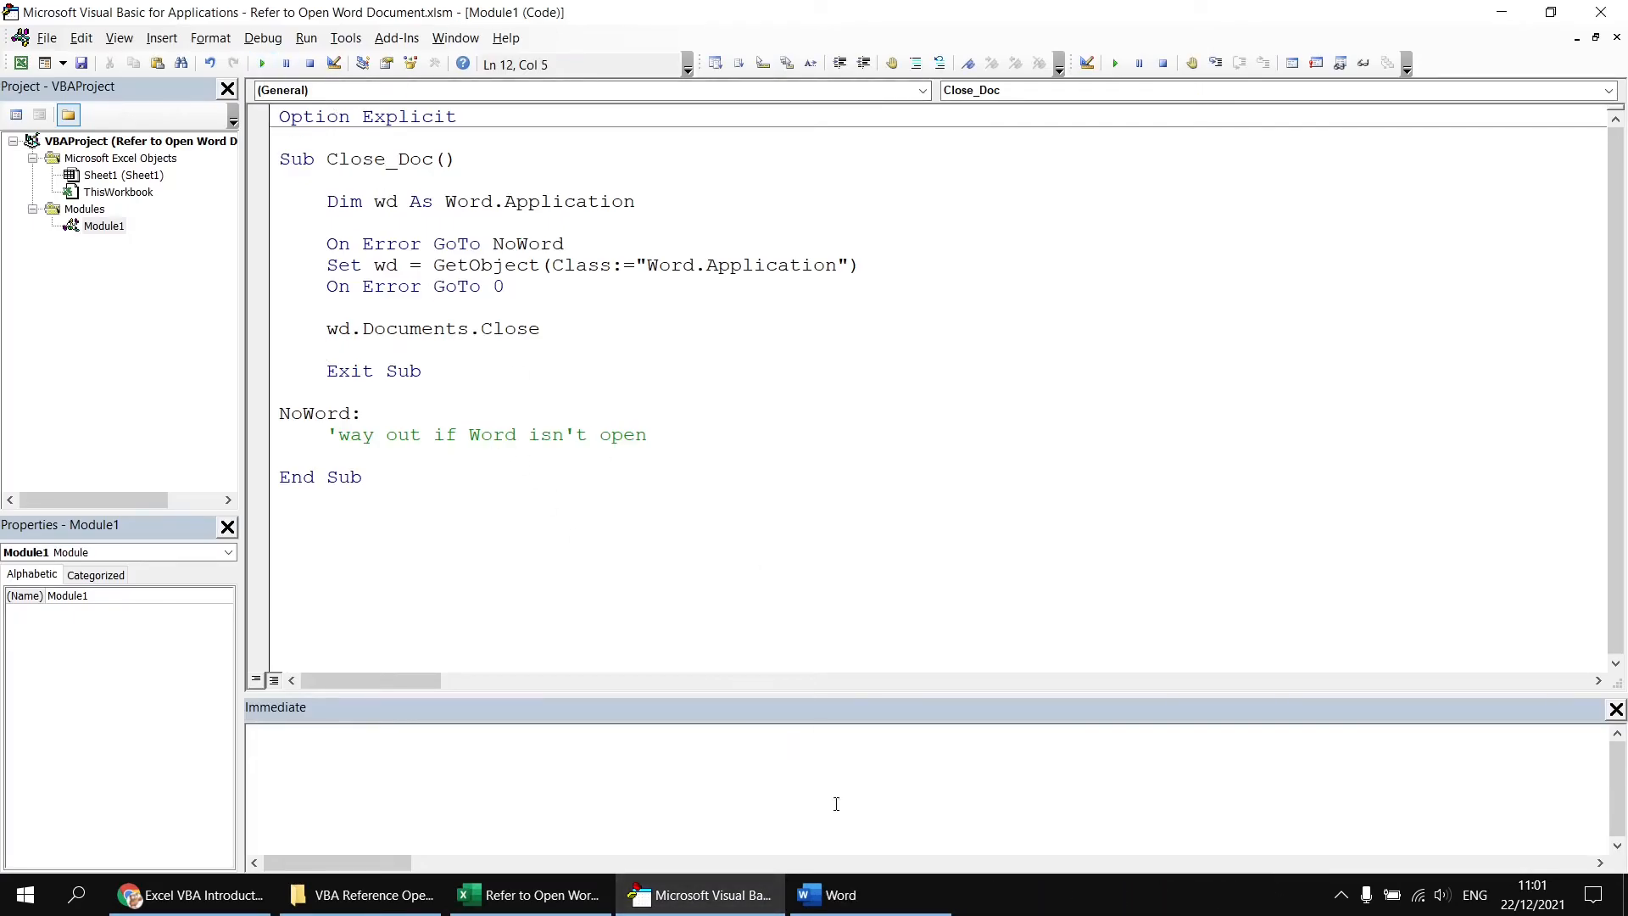
left_click(873, 906)
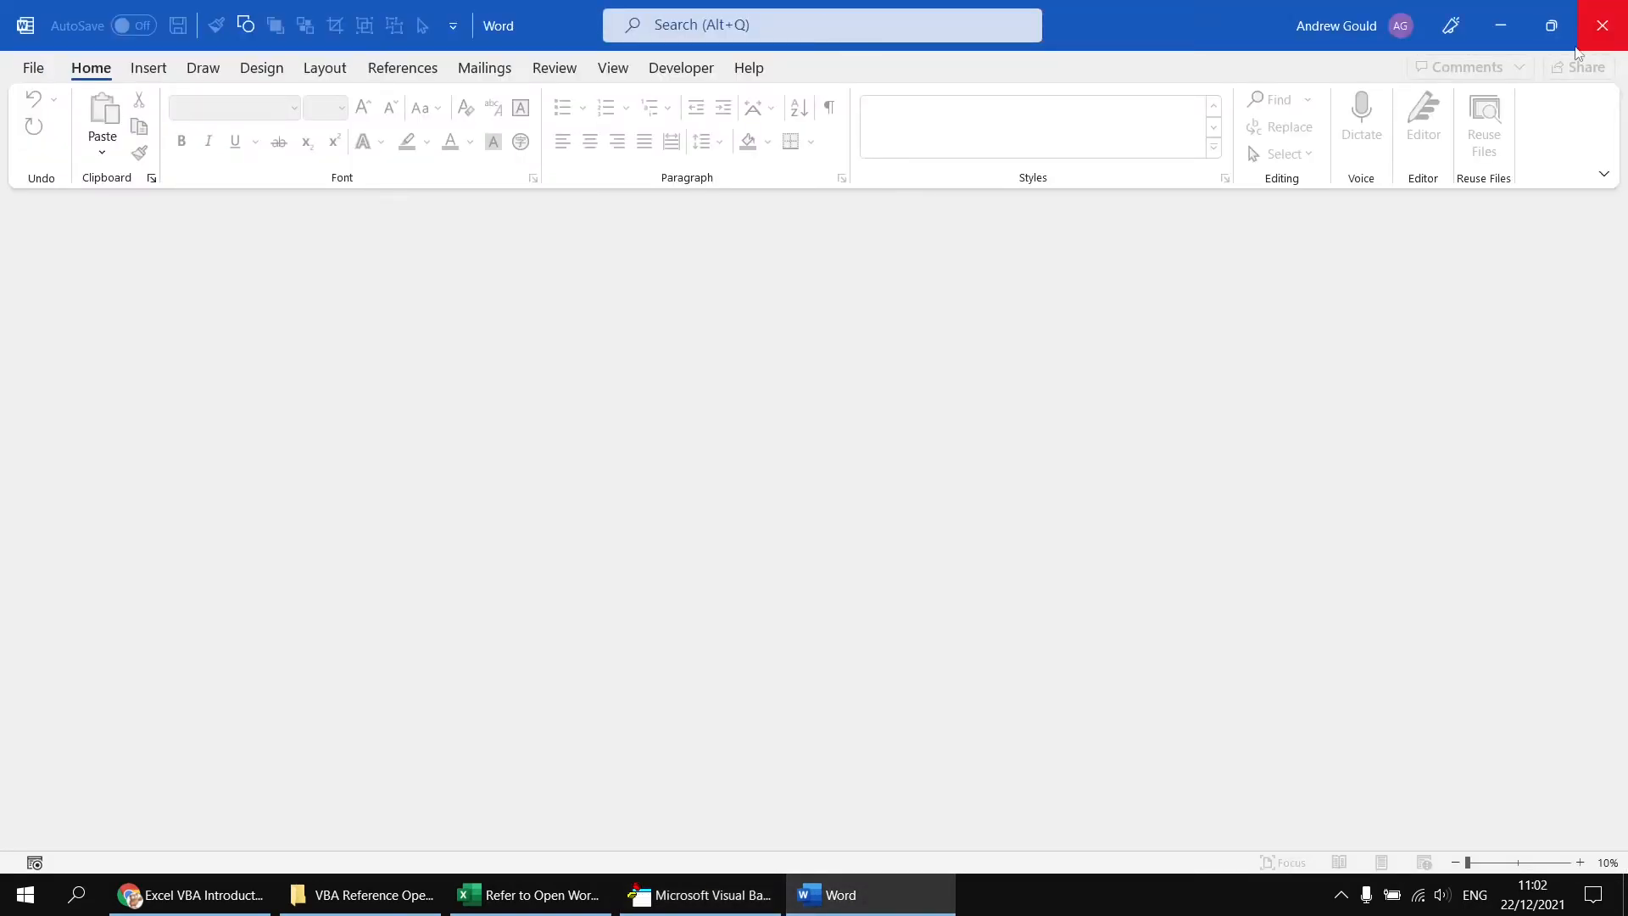
left_click(1603, 28)
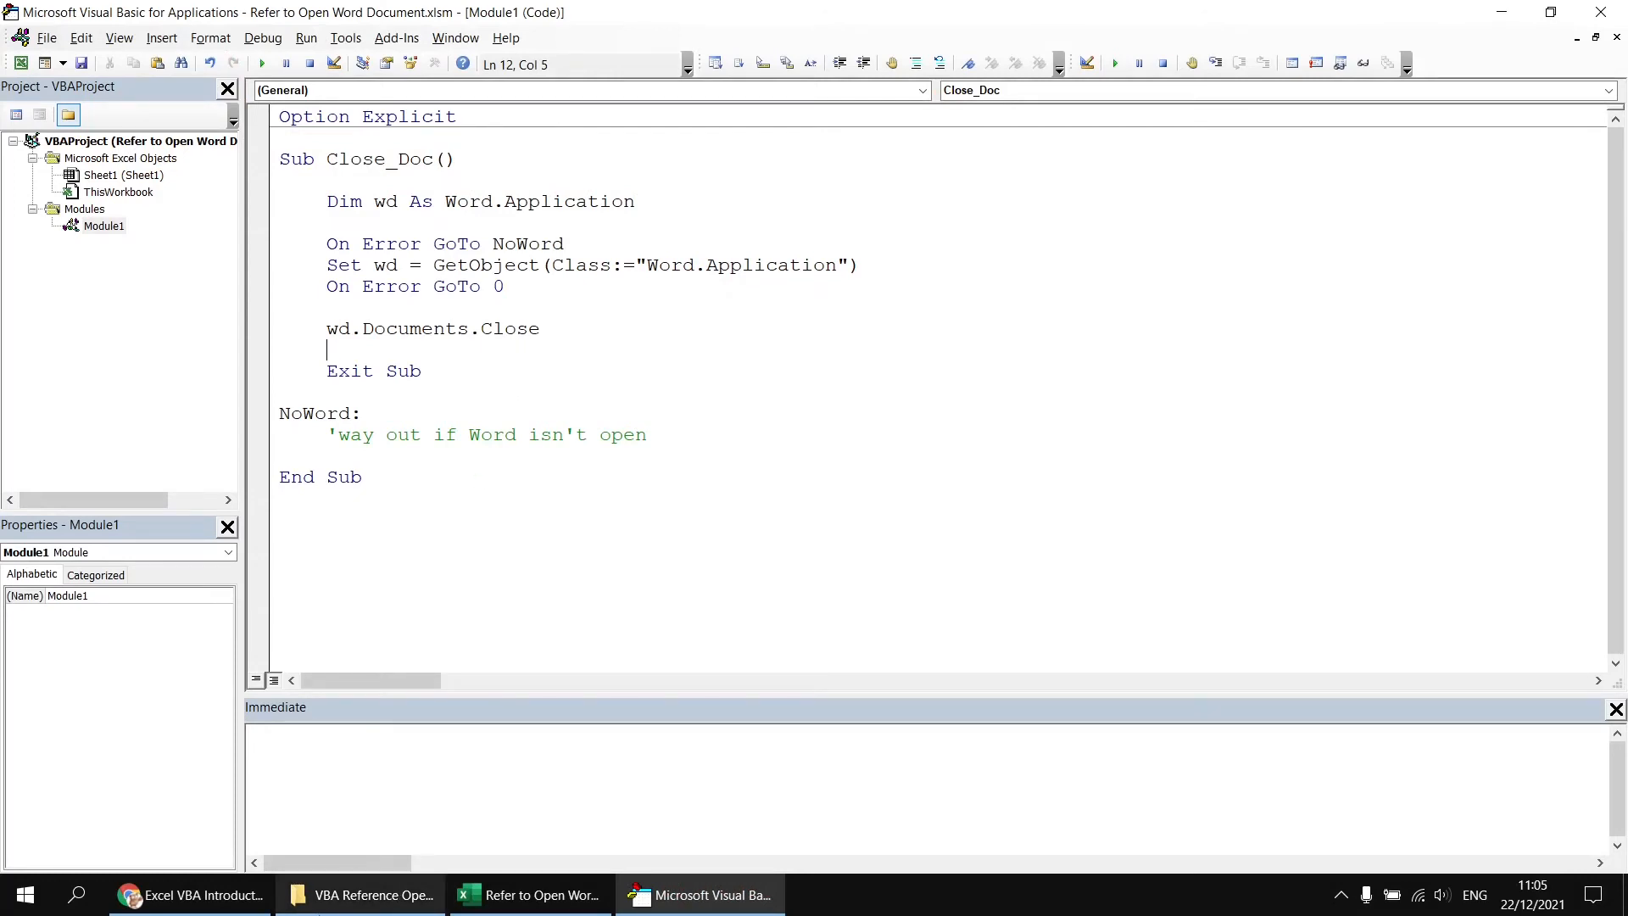
Open Close me.docx again and create blank Document1 and Document2 with Ctrl+N.
left_click(369, 894)
double_click(416, 263)
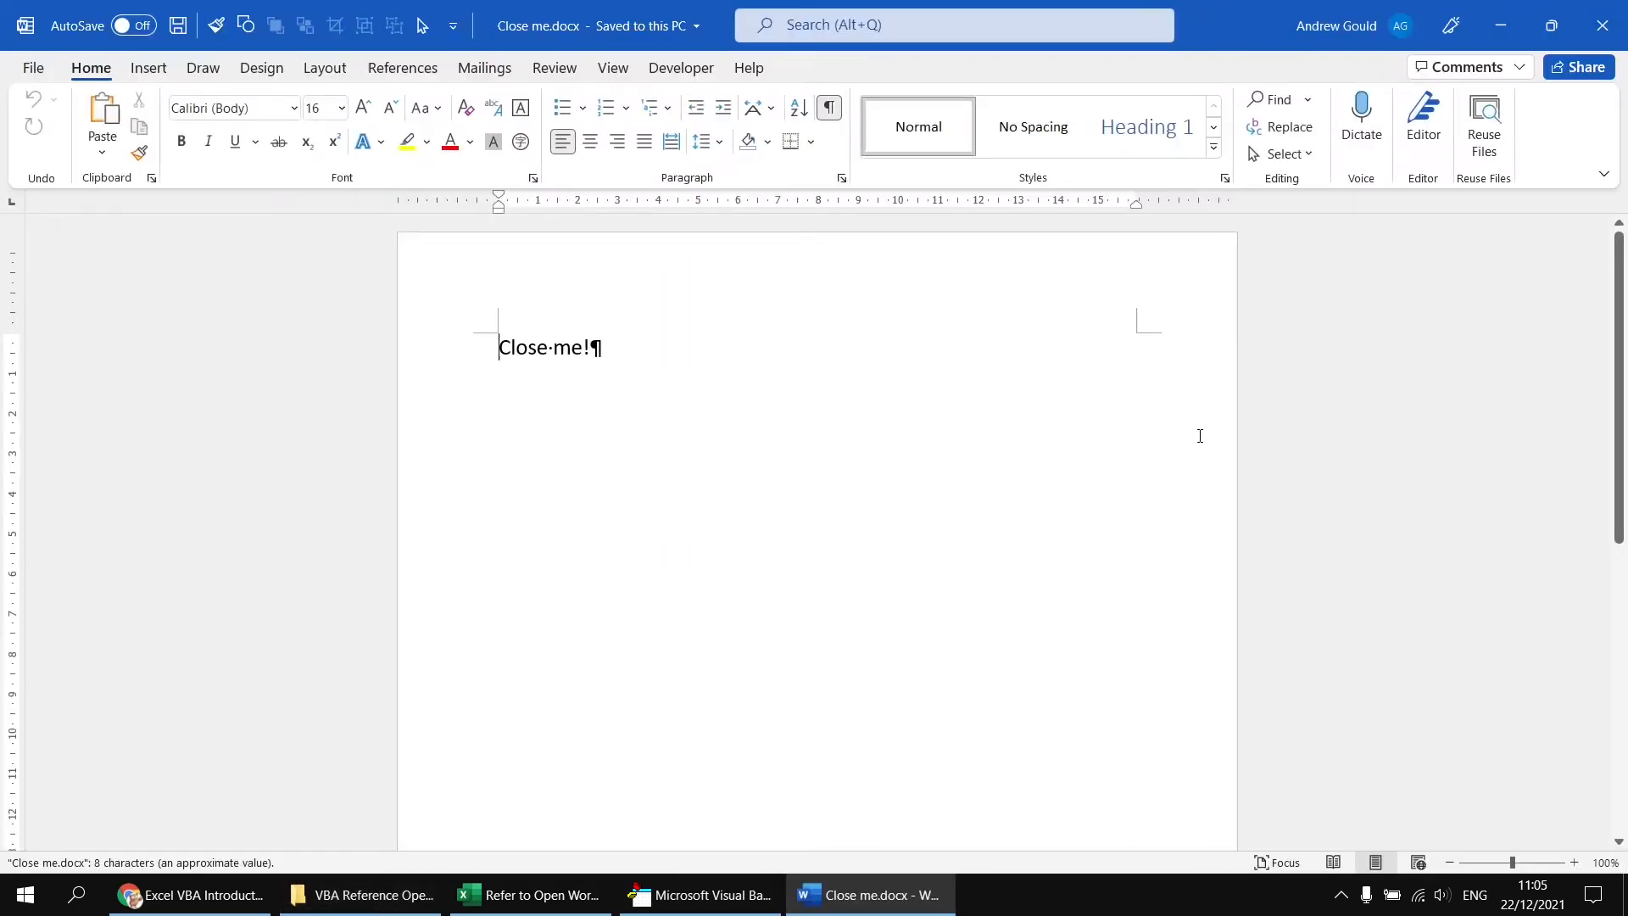
key("ctrl+n")
key("ctrl+n")
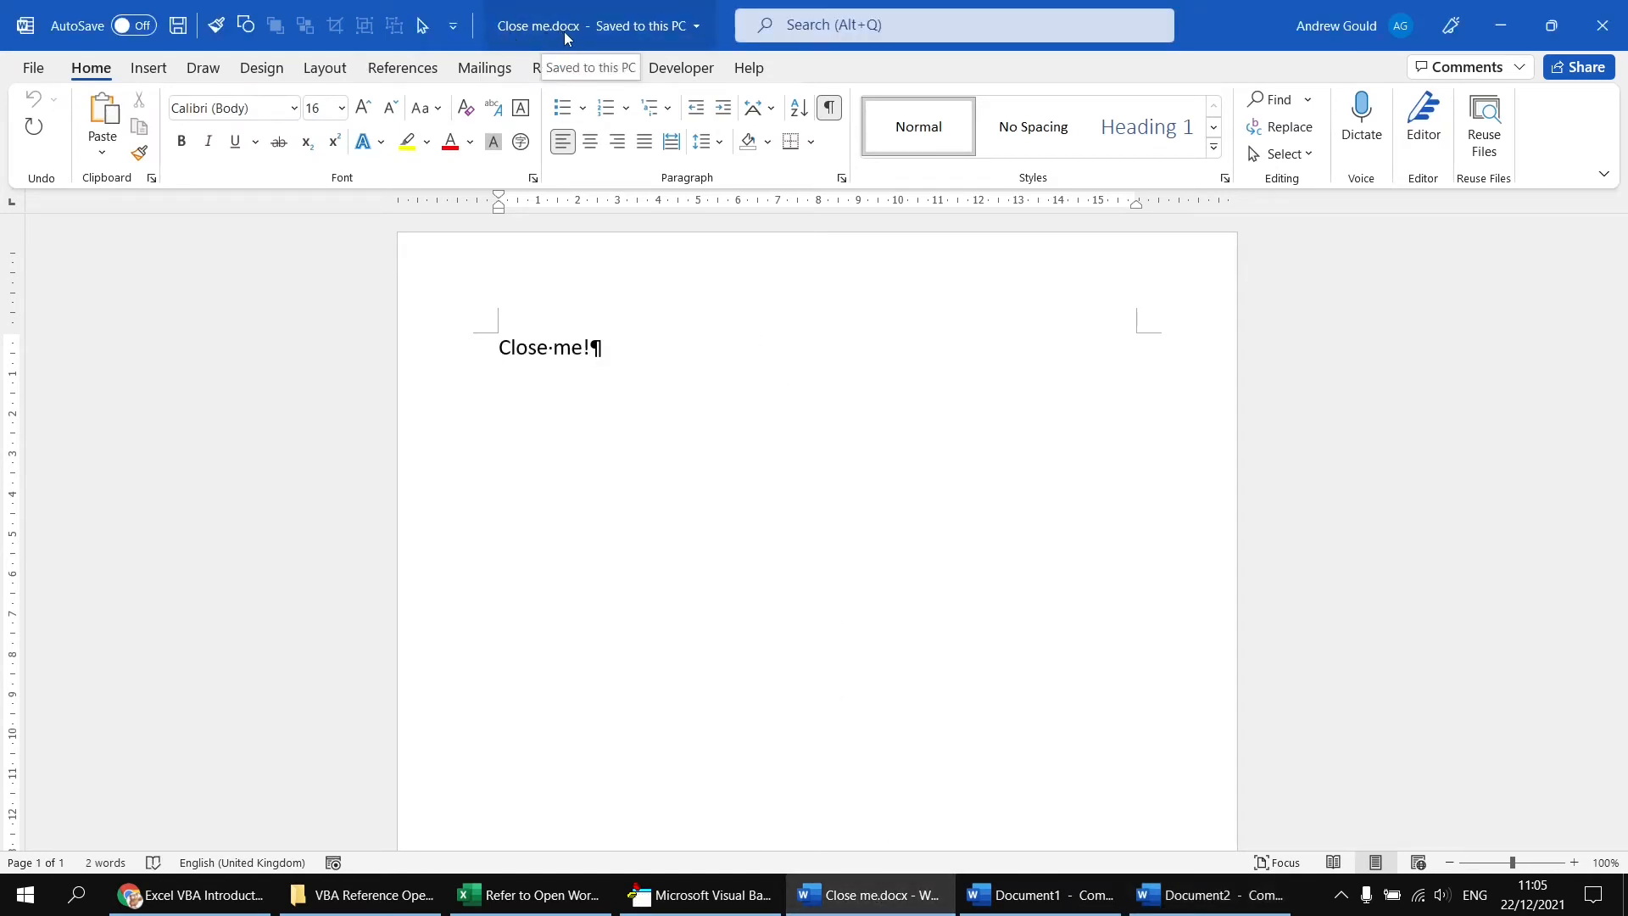
Change the close line to wd.Documents("Close me.docx").Close and run Close_Doc.
left_click(726, 895)
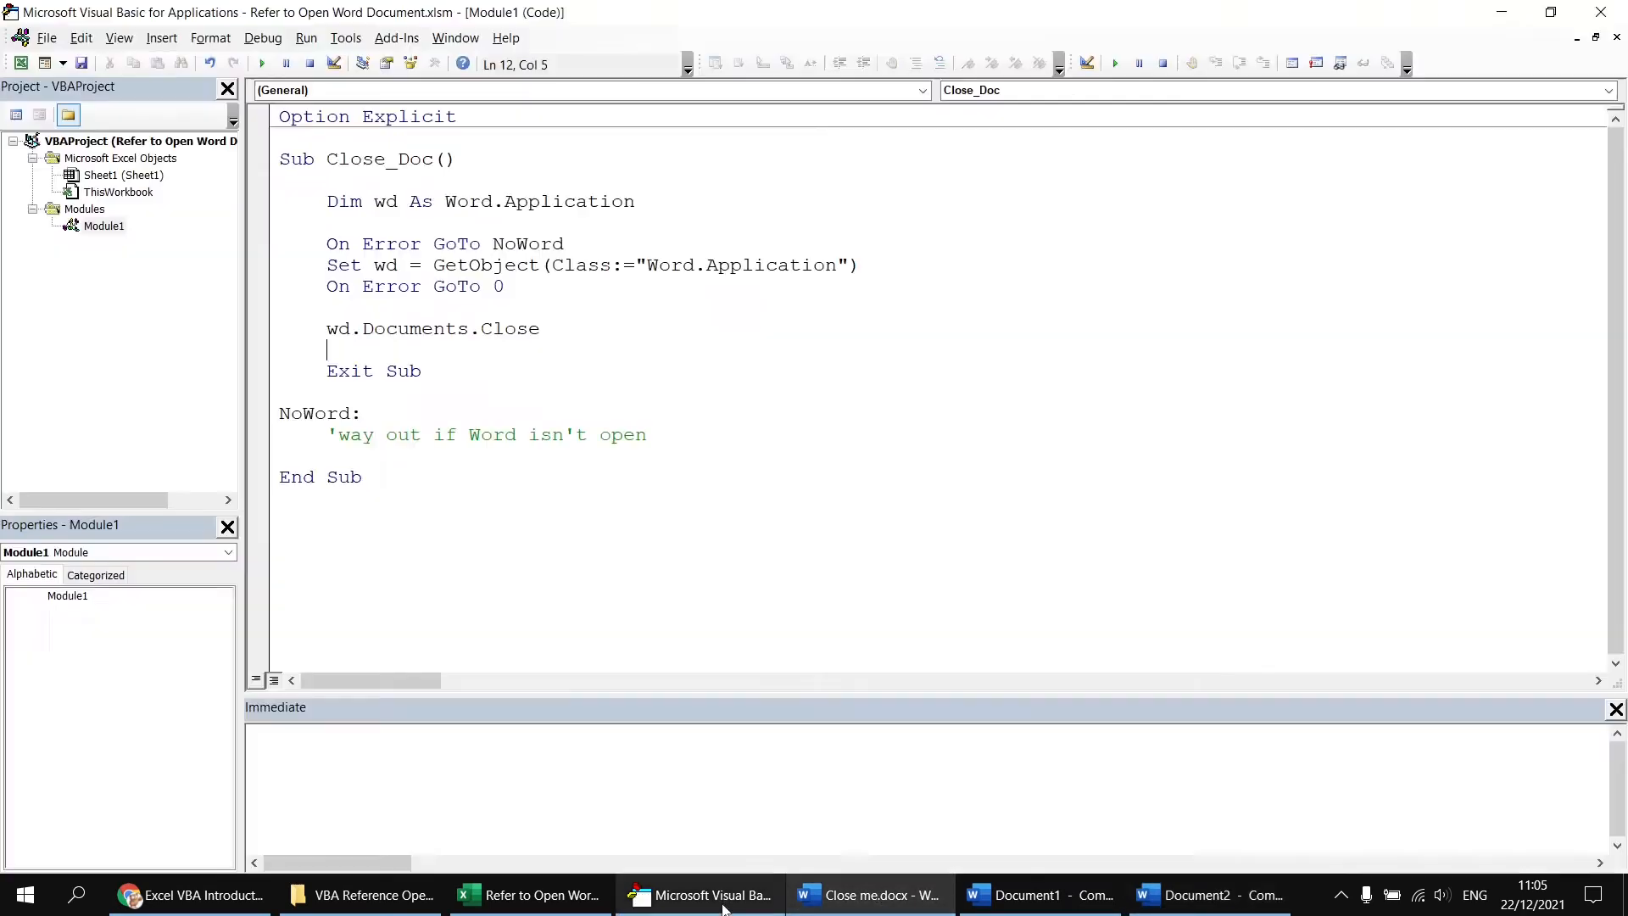
left_click(472, 329)
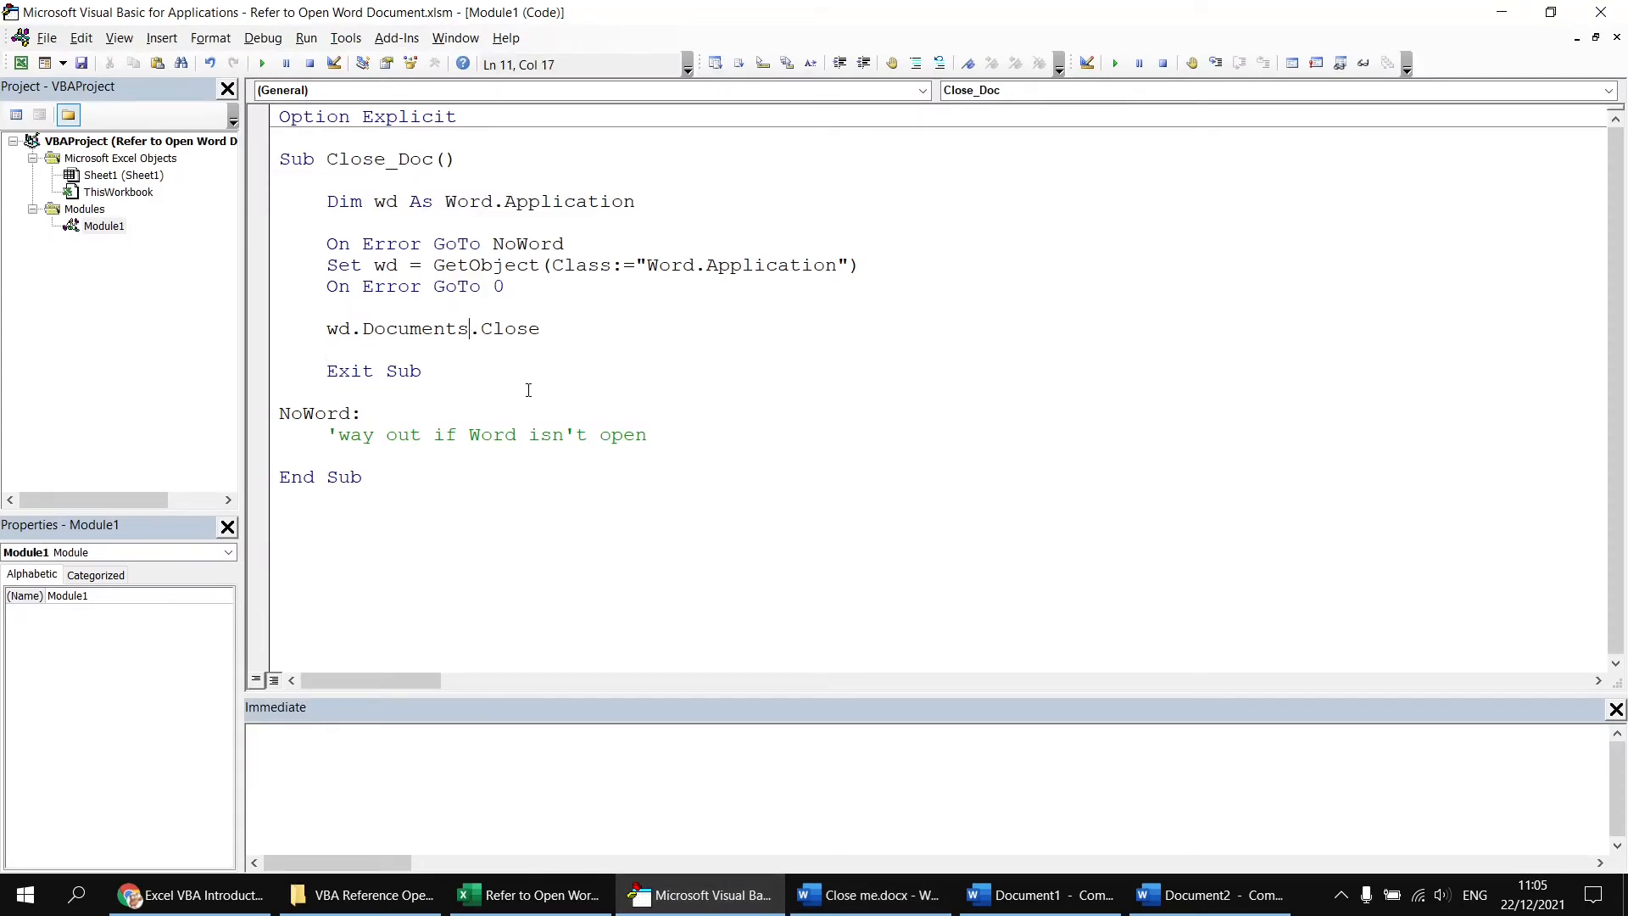
type("(")
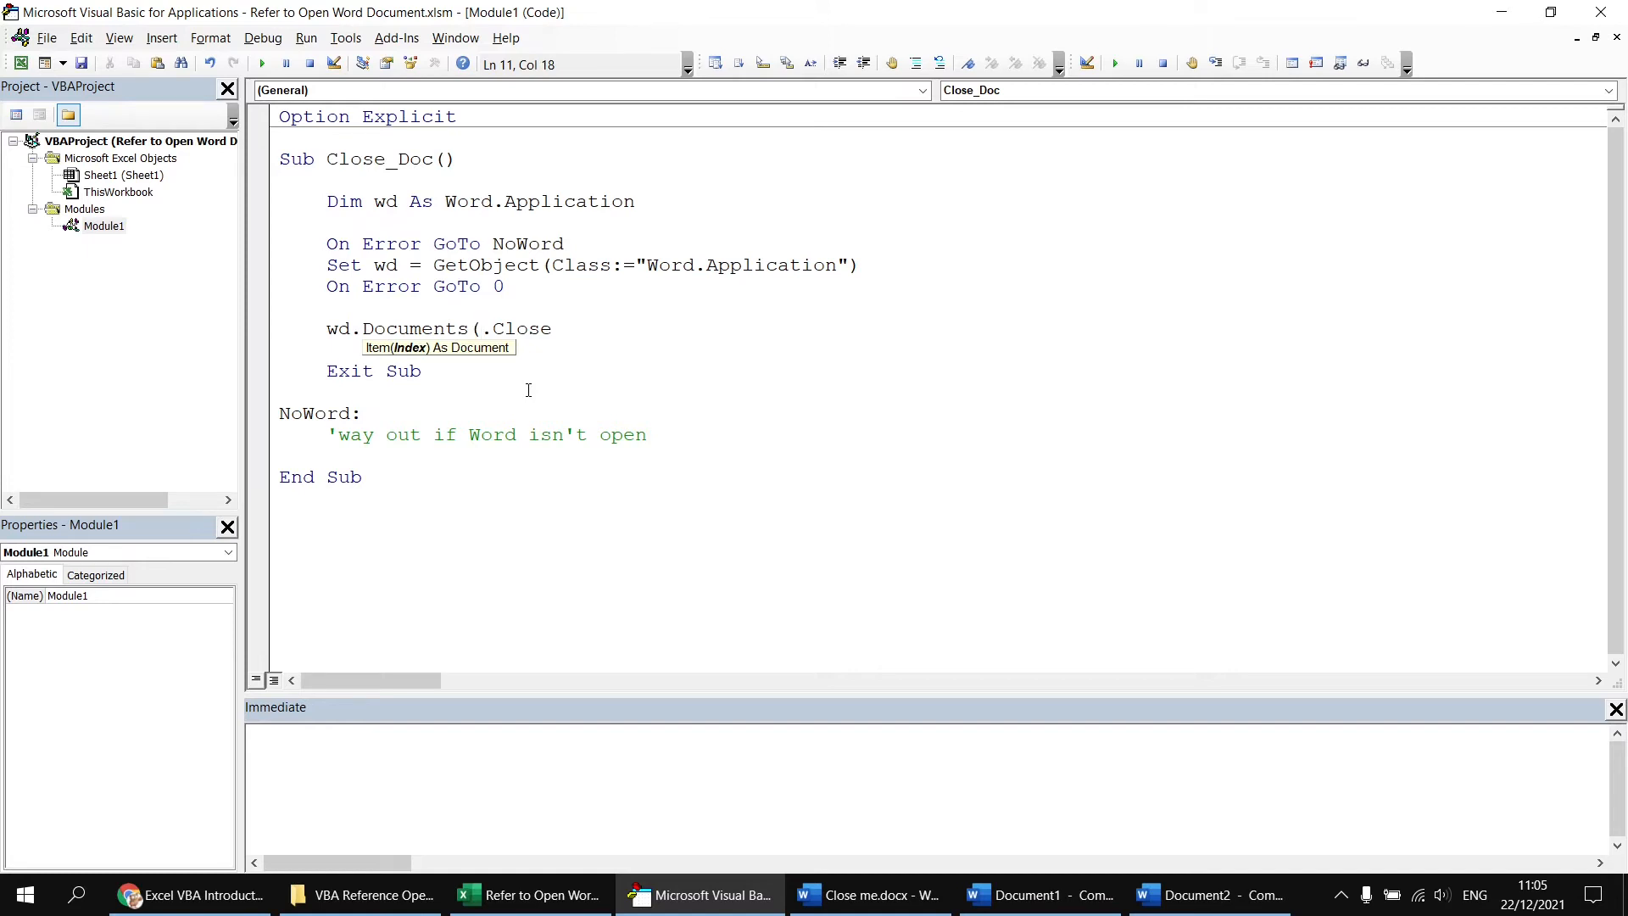
type("\"Clo")
type("se me.docx\")")
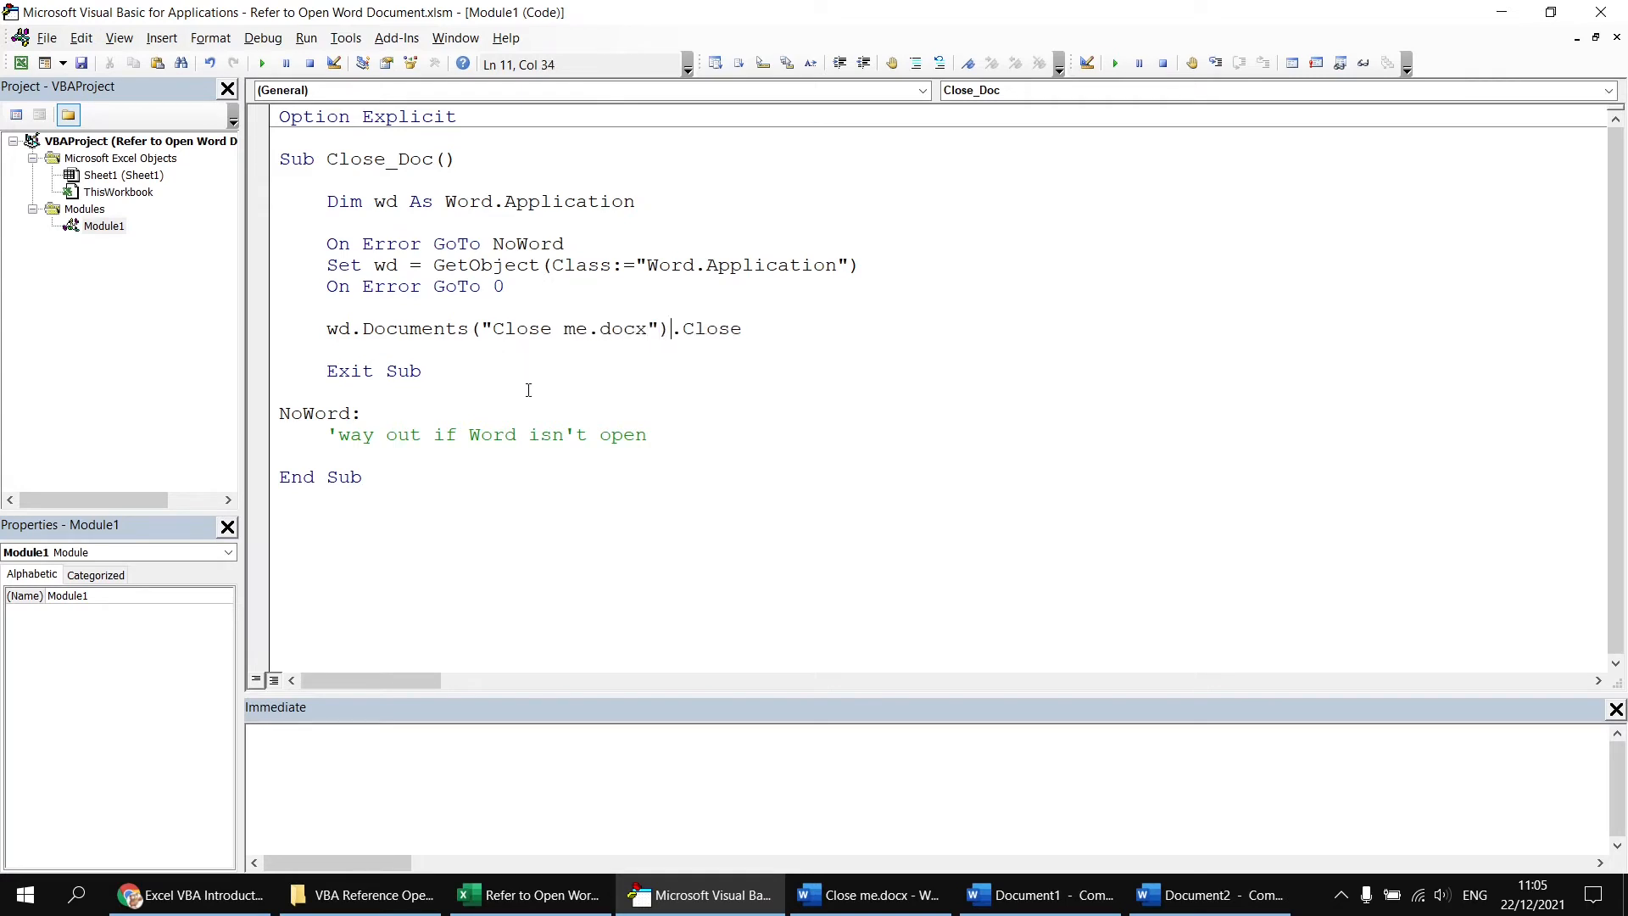
left_click(501, 357)
left_click(261, 65)
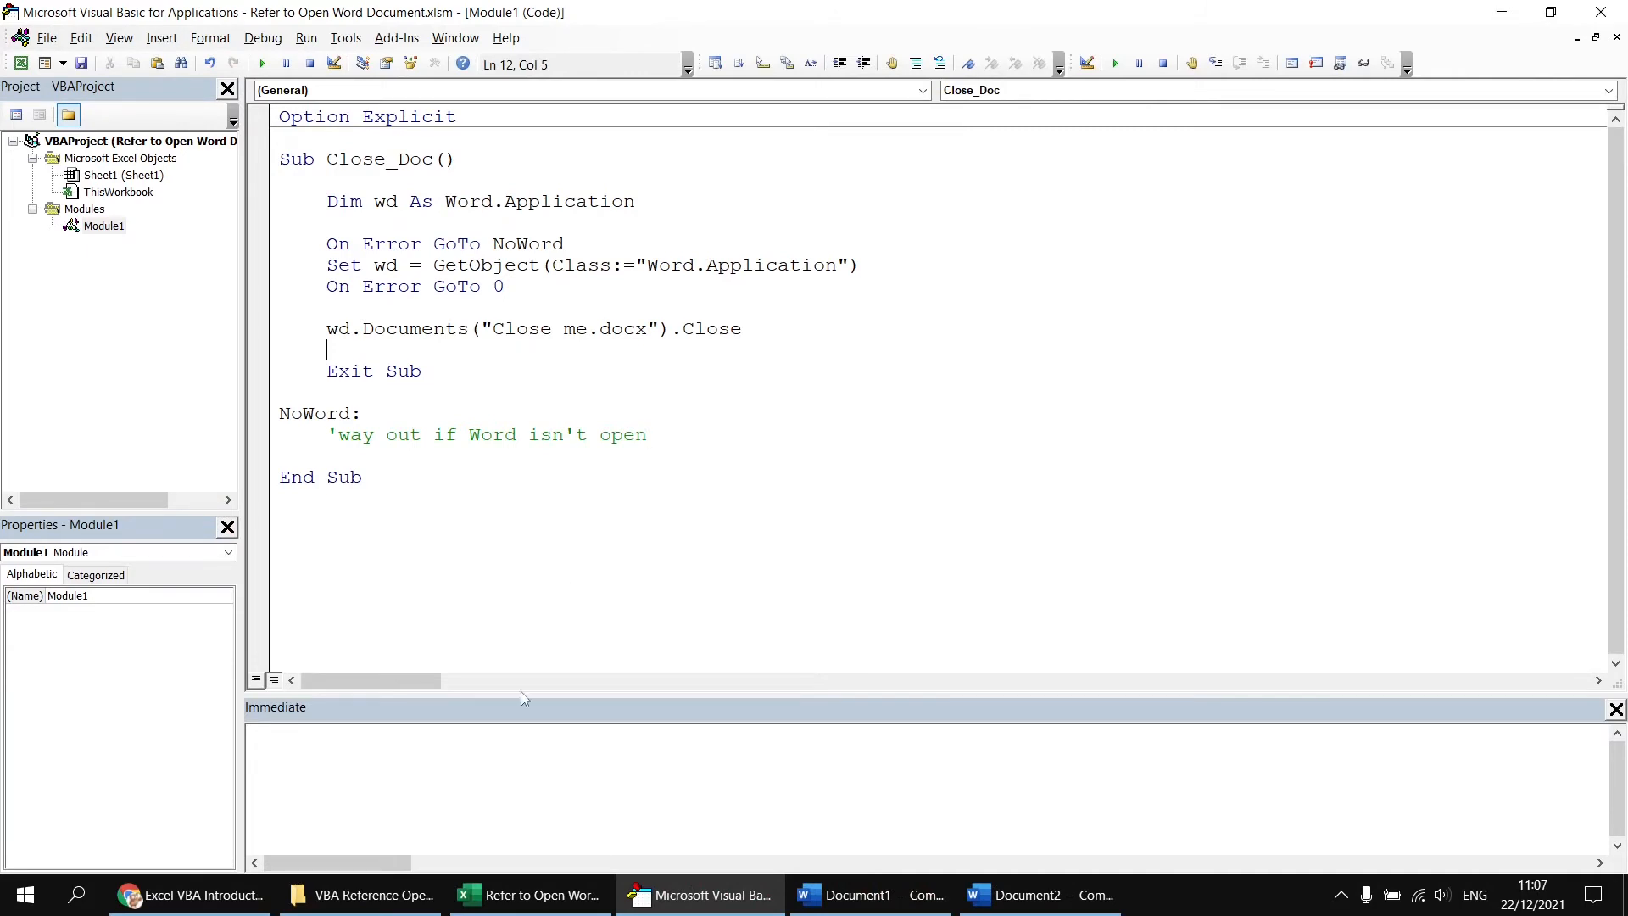
Reopen Close me.docx from its folder and add an OK! line below Close me!
left_click(362, 894)
double_click(436, 261)
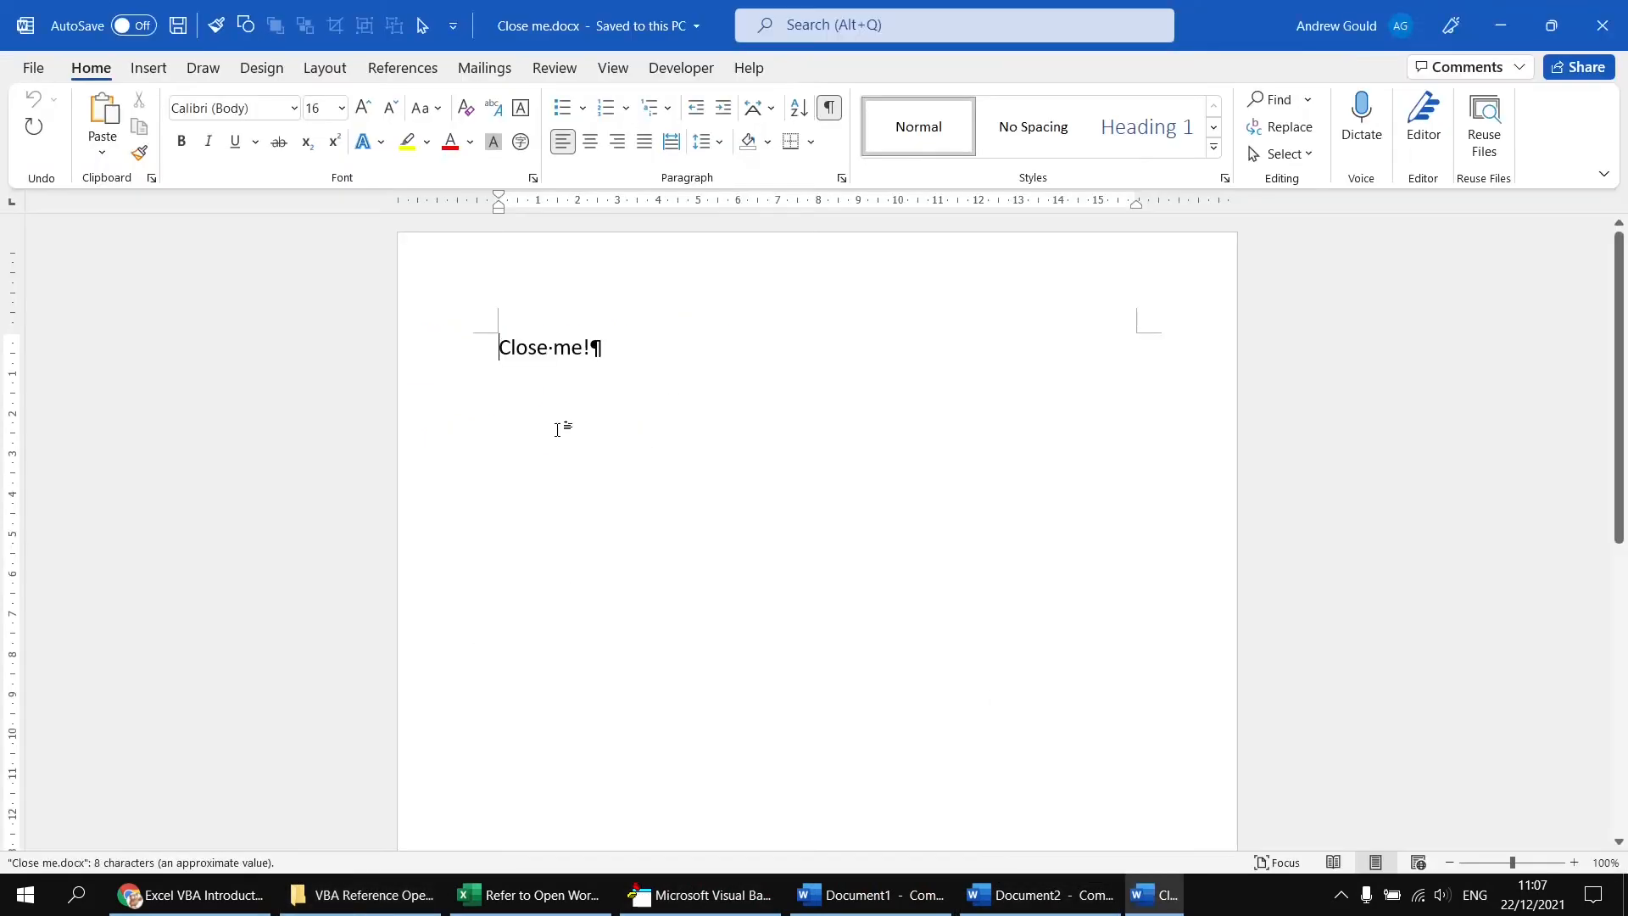
left_click(608, 362)
key("Return")
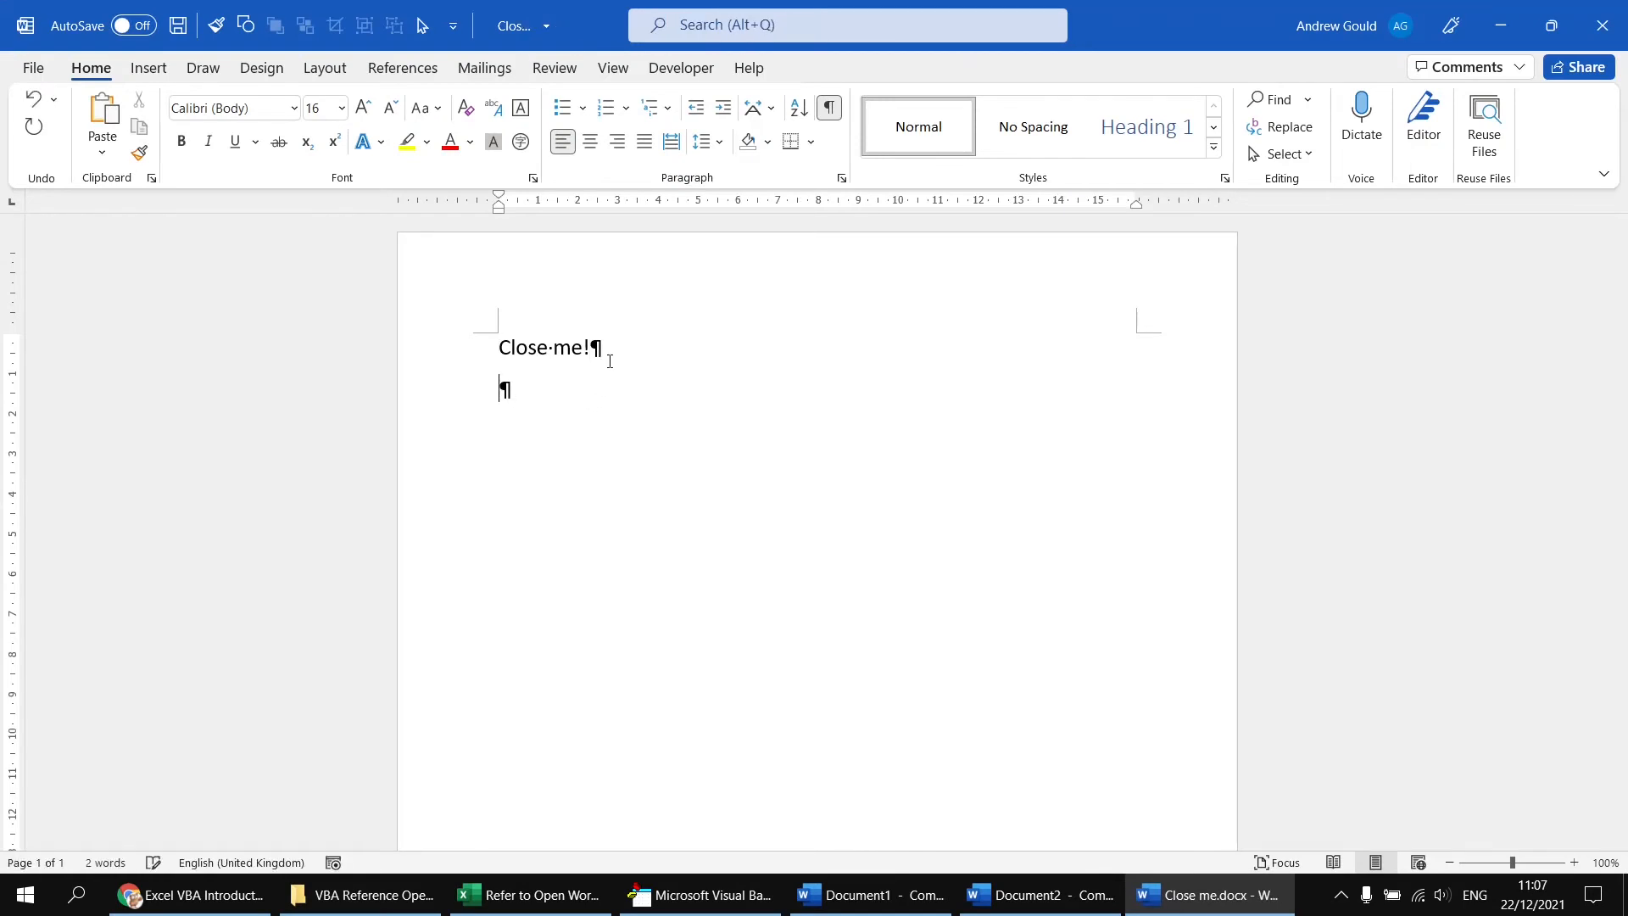
type("OK!")
Run Close_Doc and answer Word's save prompt with Don't Save.
left_click(719, 898)
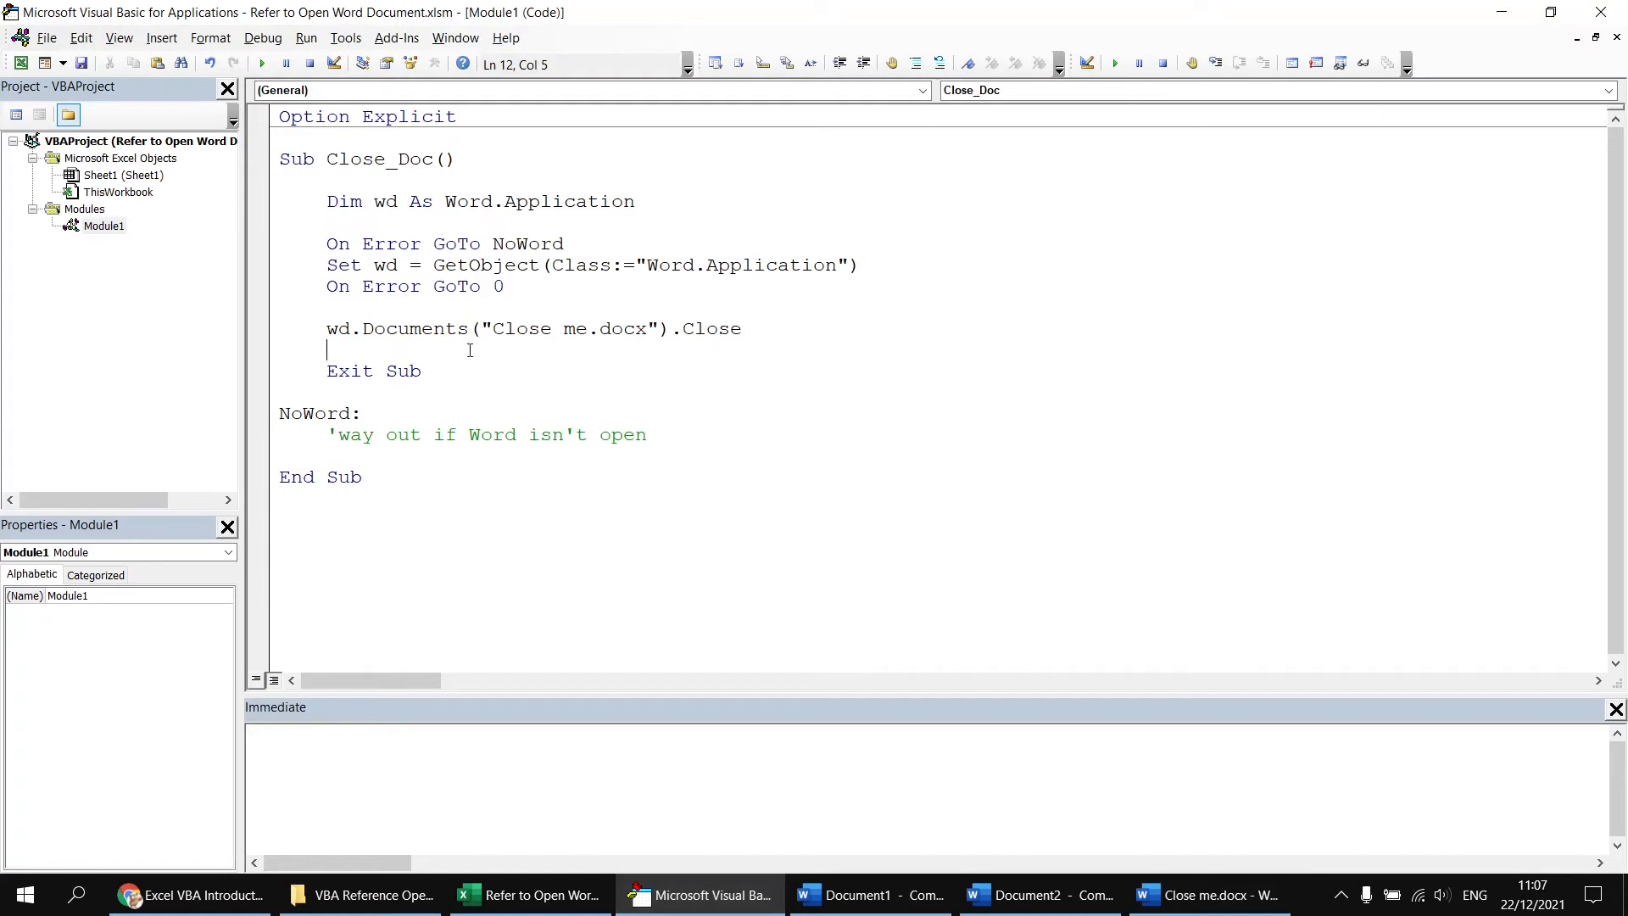
left_click(261, 63)
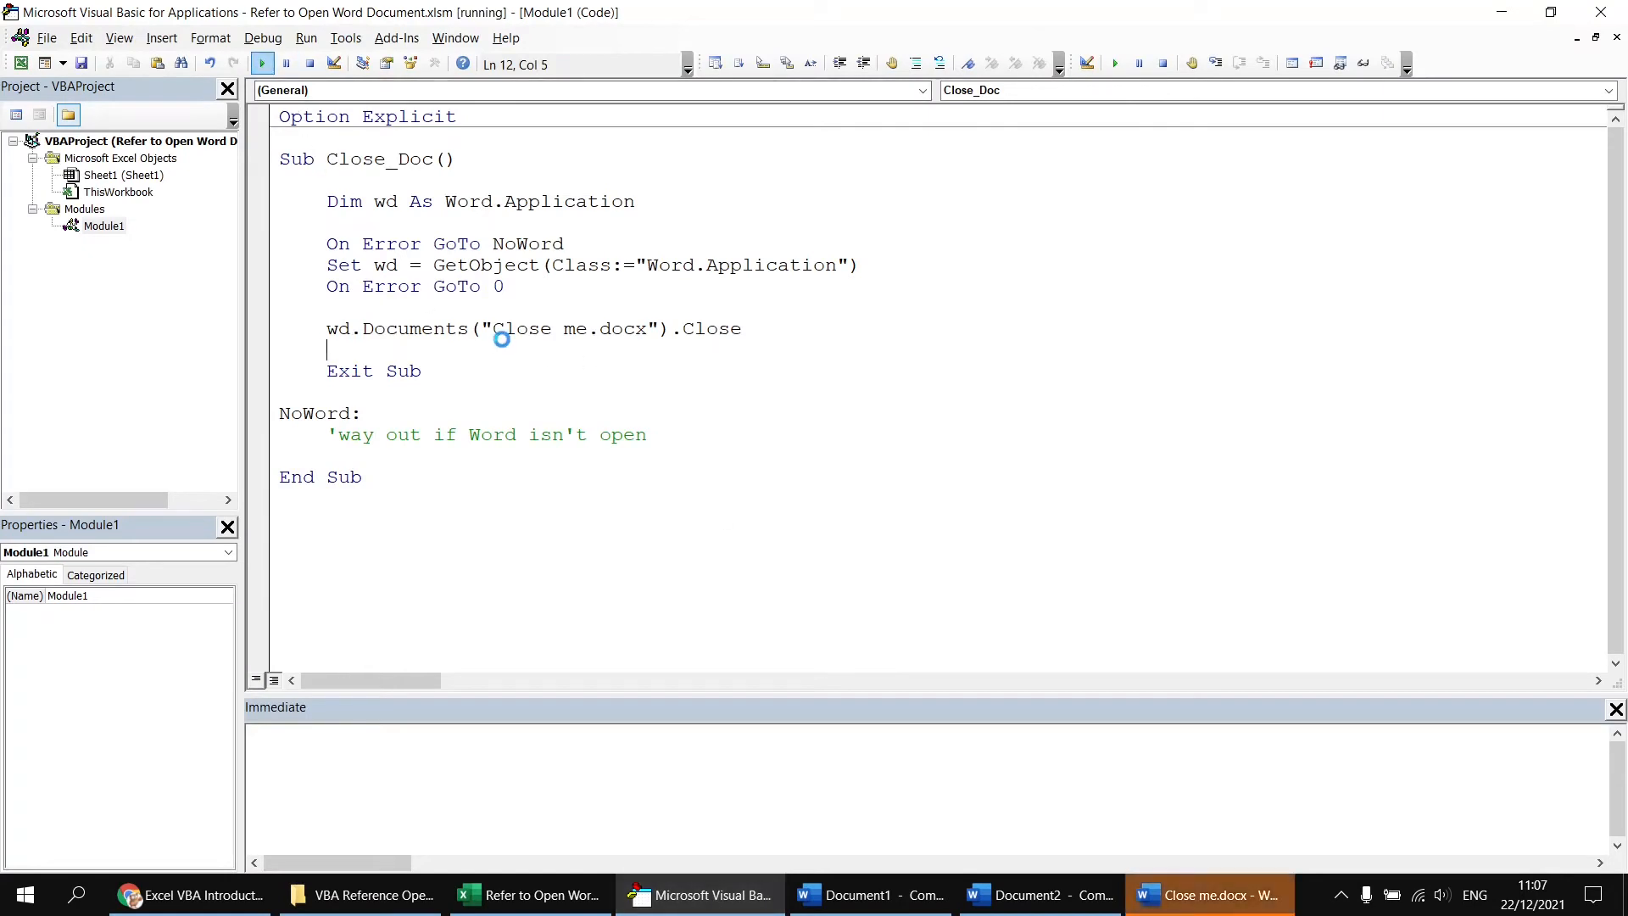
left_click(1208, 898)
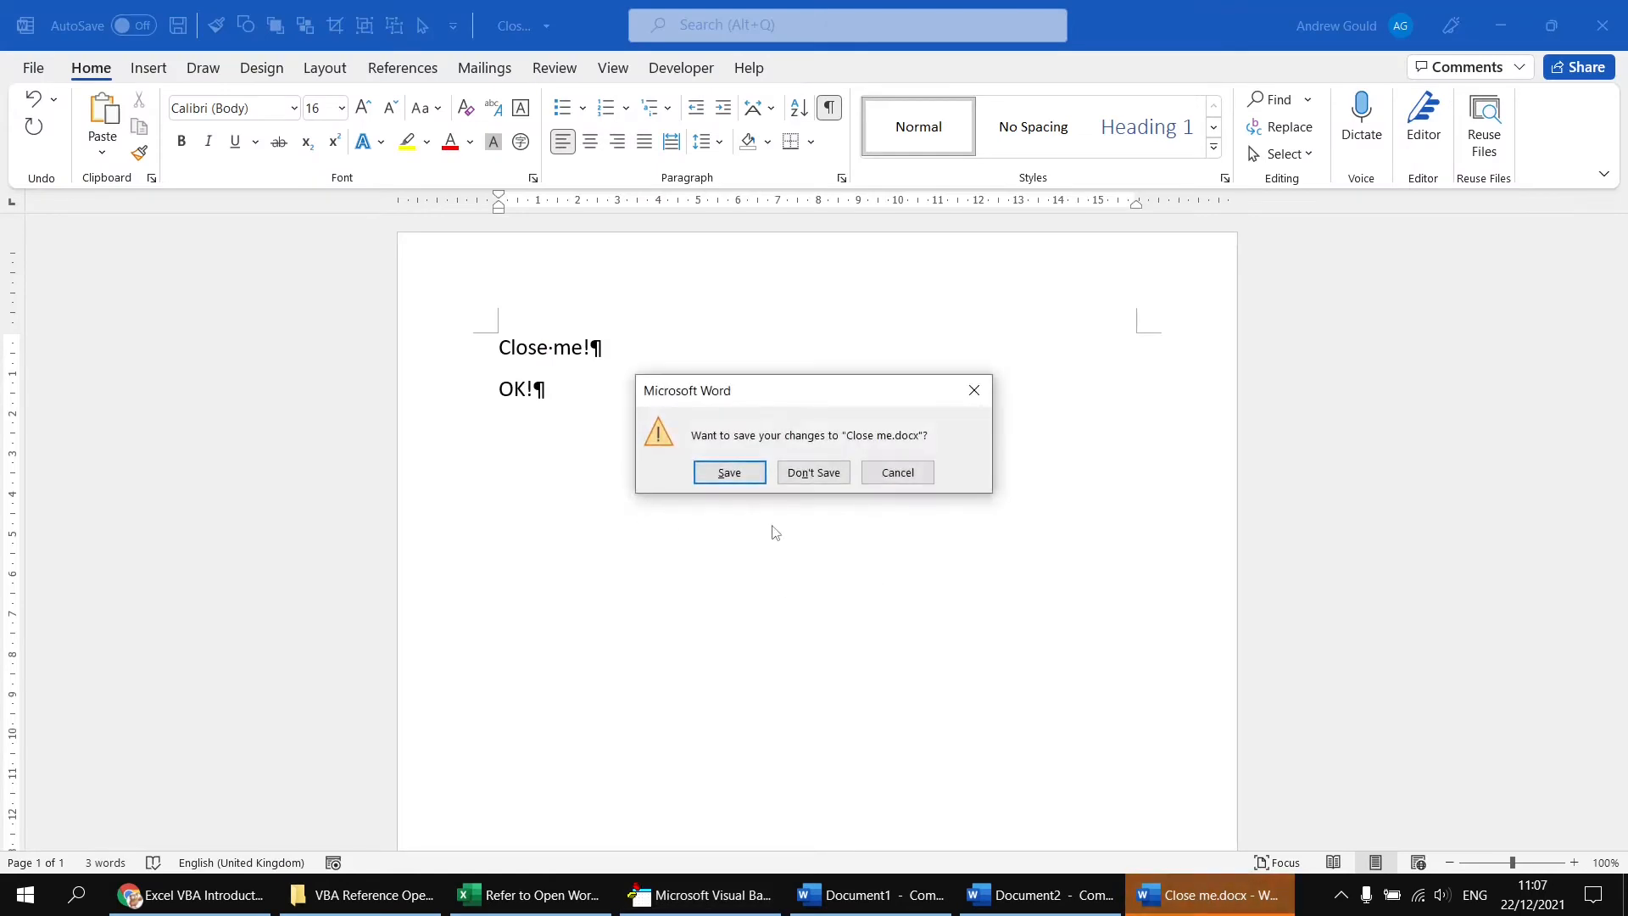
left_click(818, 479)
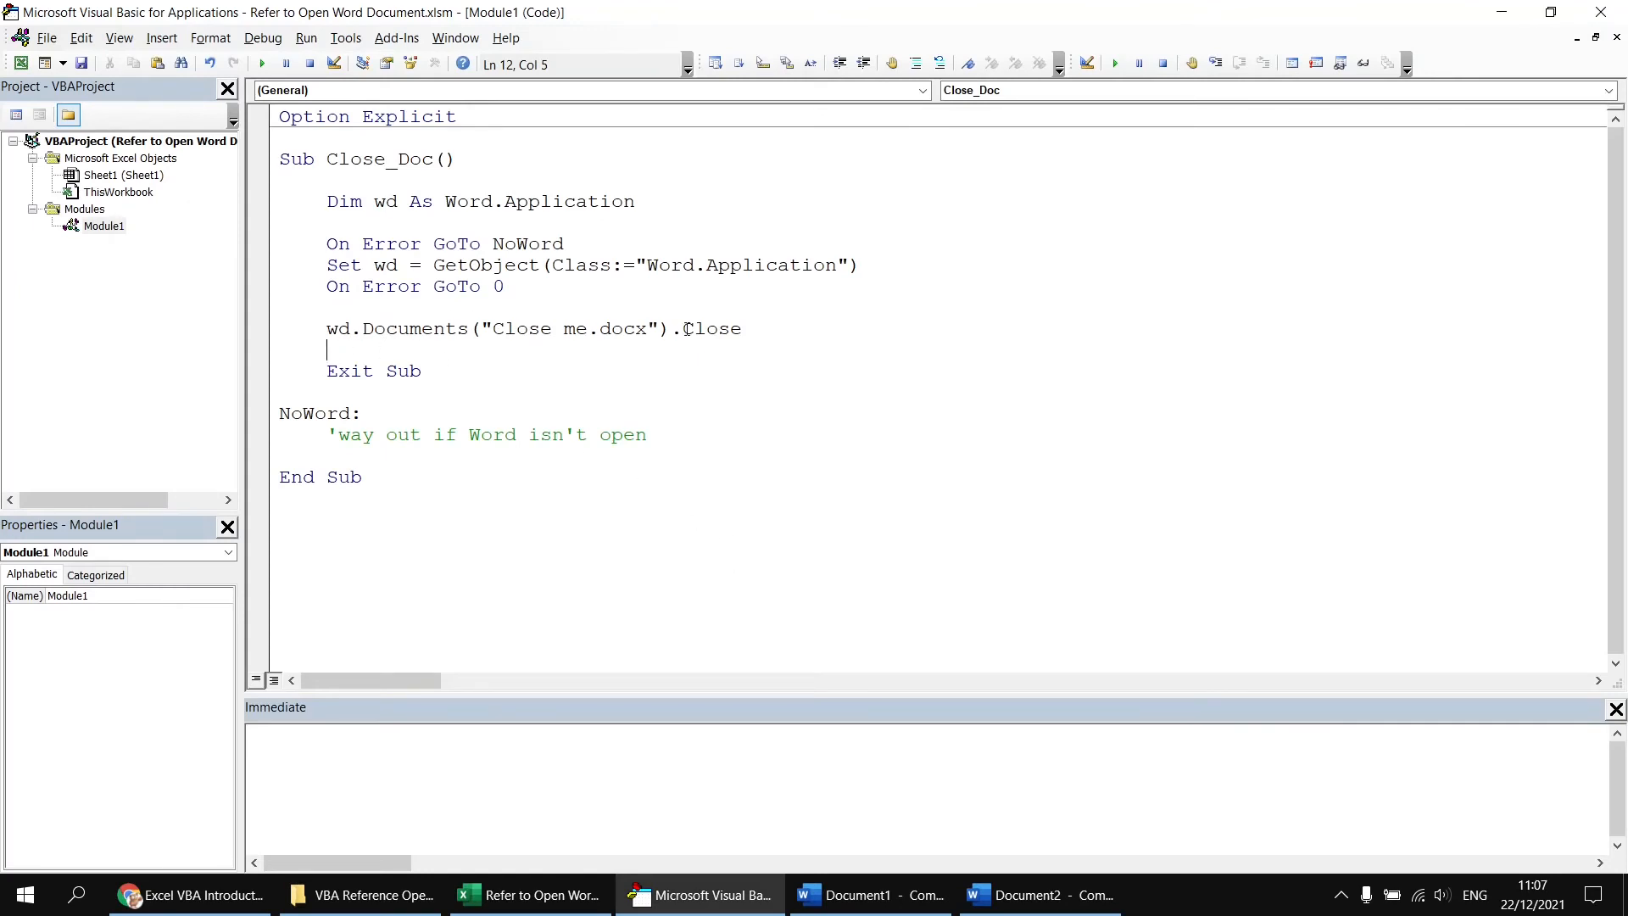
Append SaveChanges:=True to the Close me.docx close line.
left_click(753, 330)
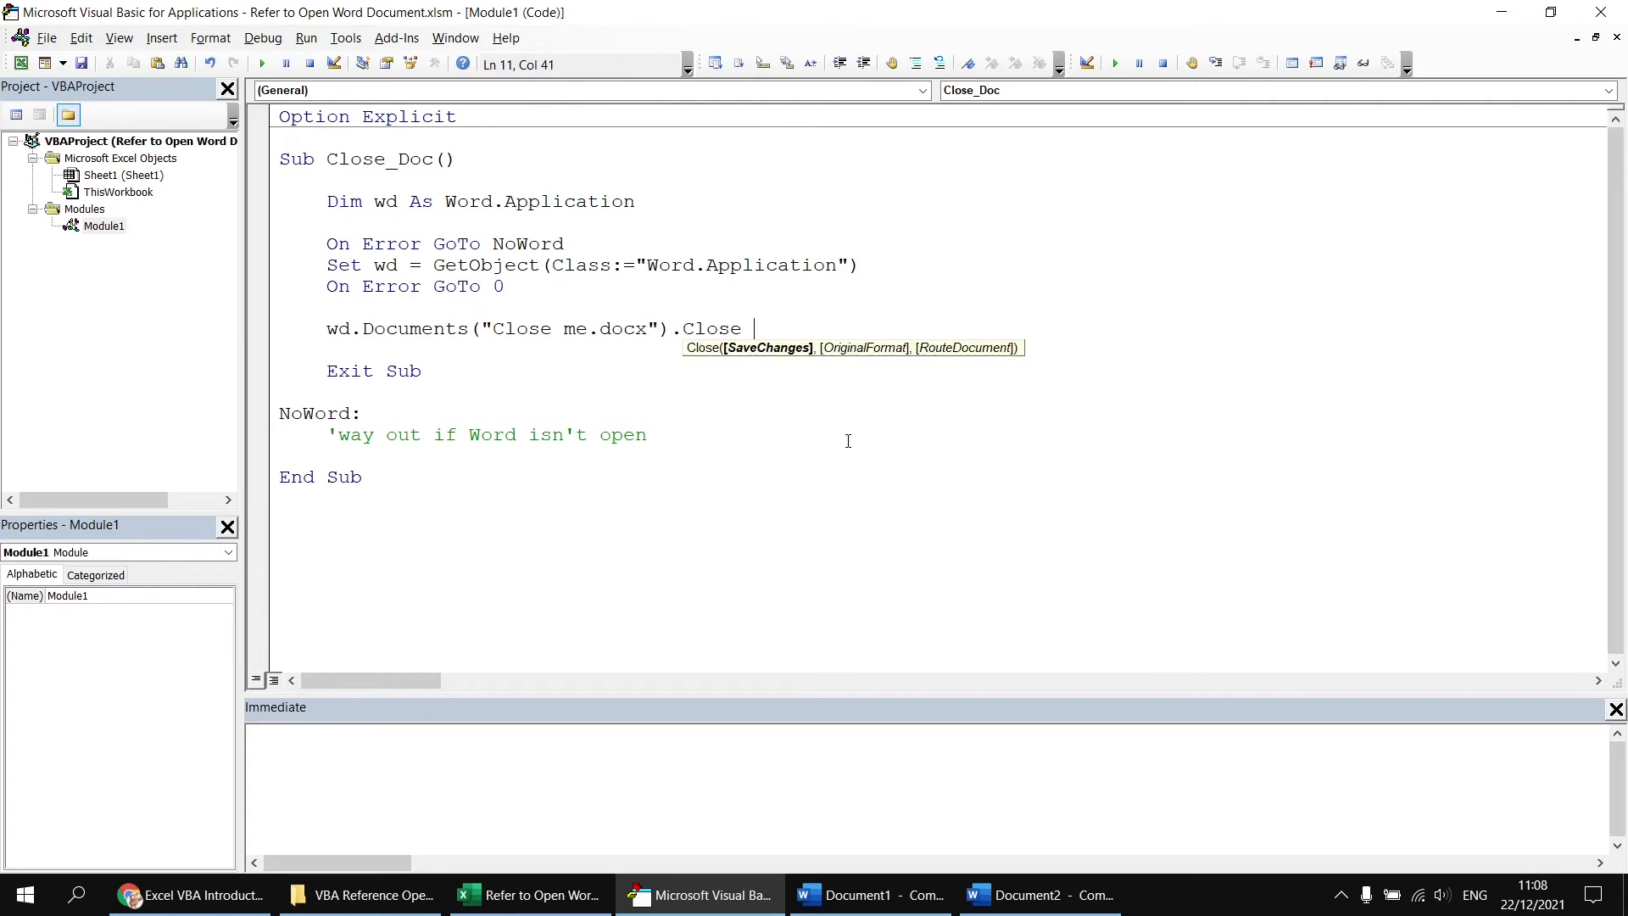
type("SaveChanges:")
type("=True")
key("Down")
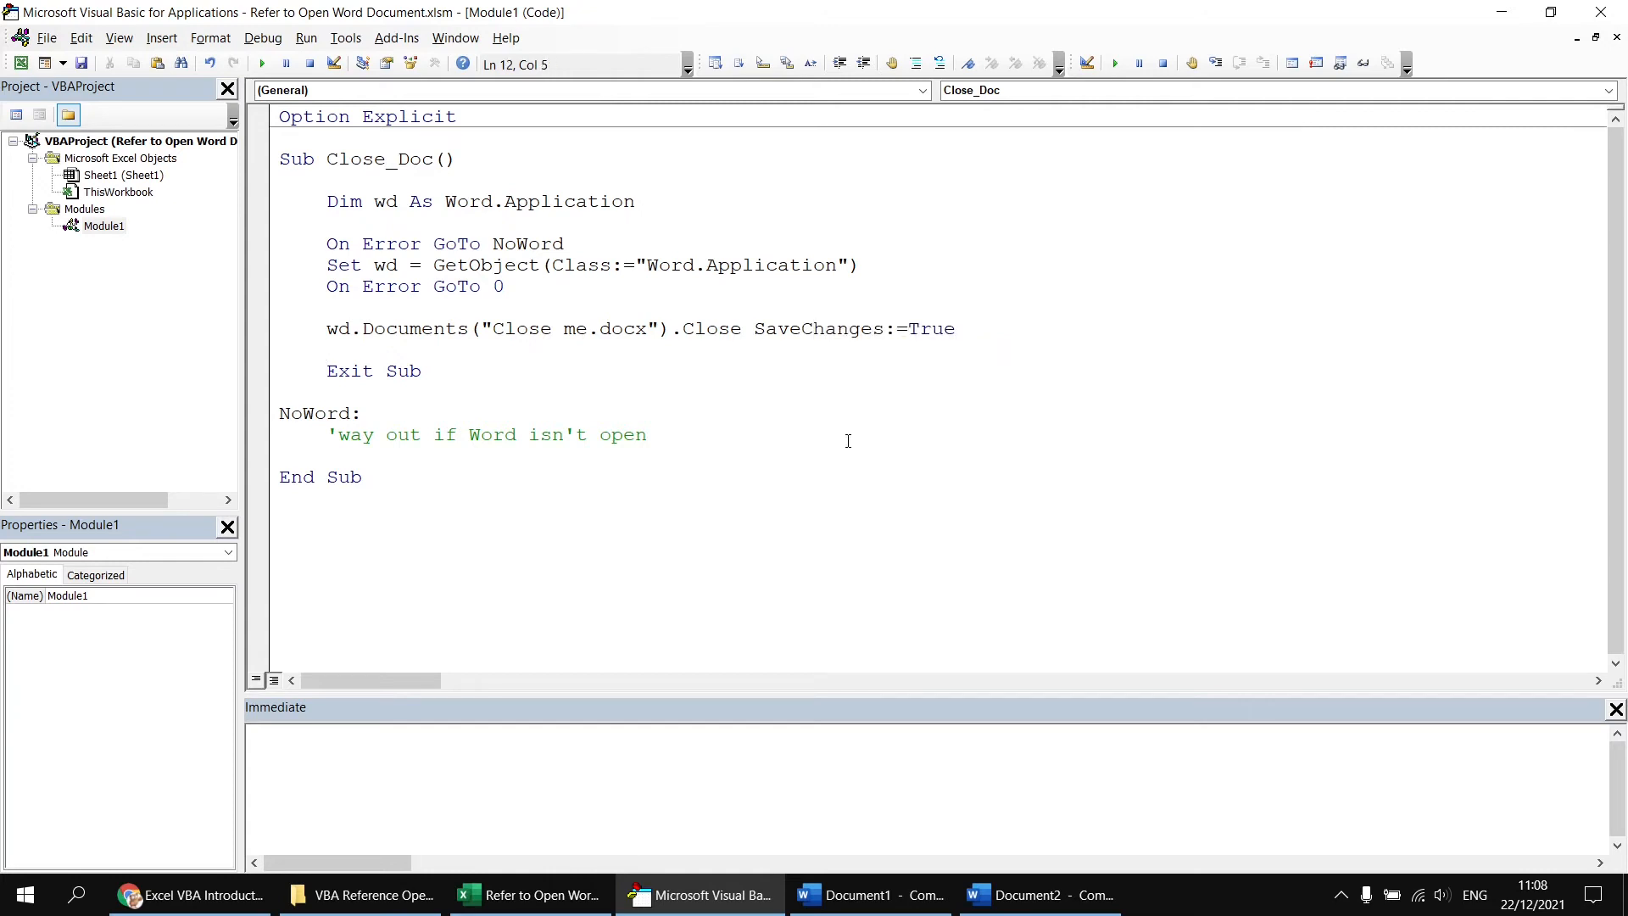
Reopen Close me.docx and add an OK! line on a new paragraph.
left_click(363, 894)
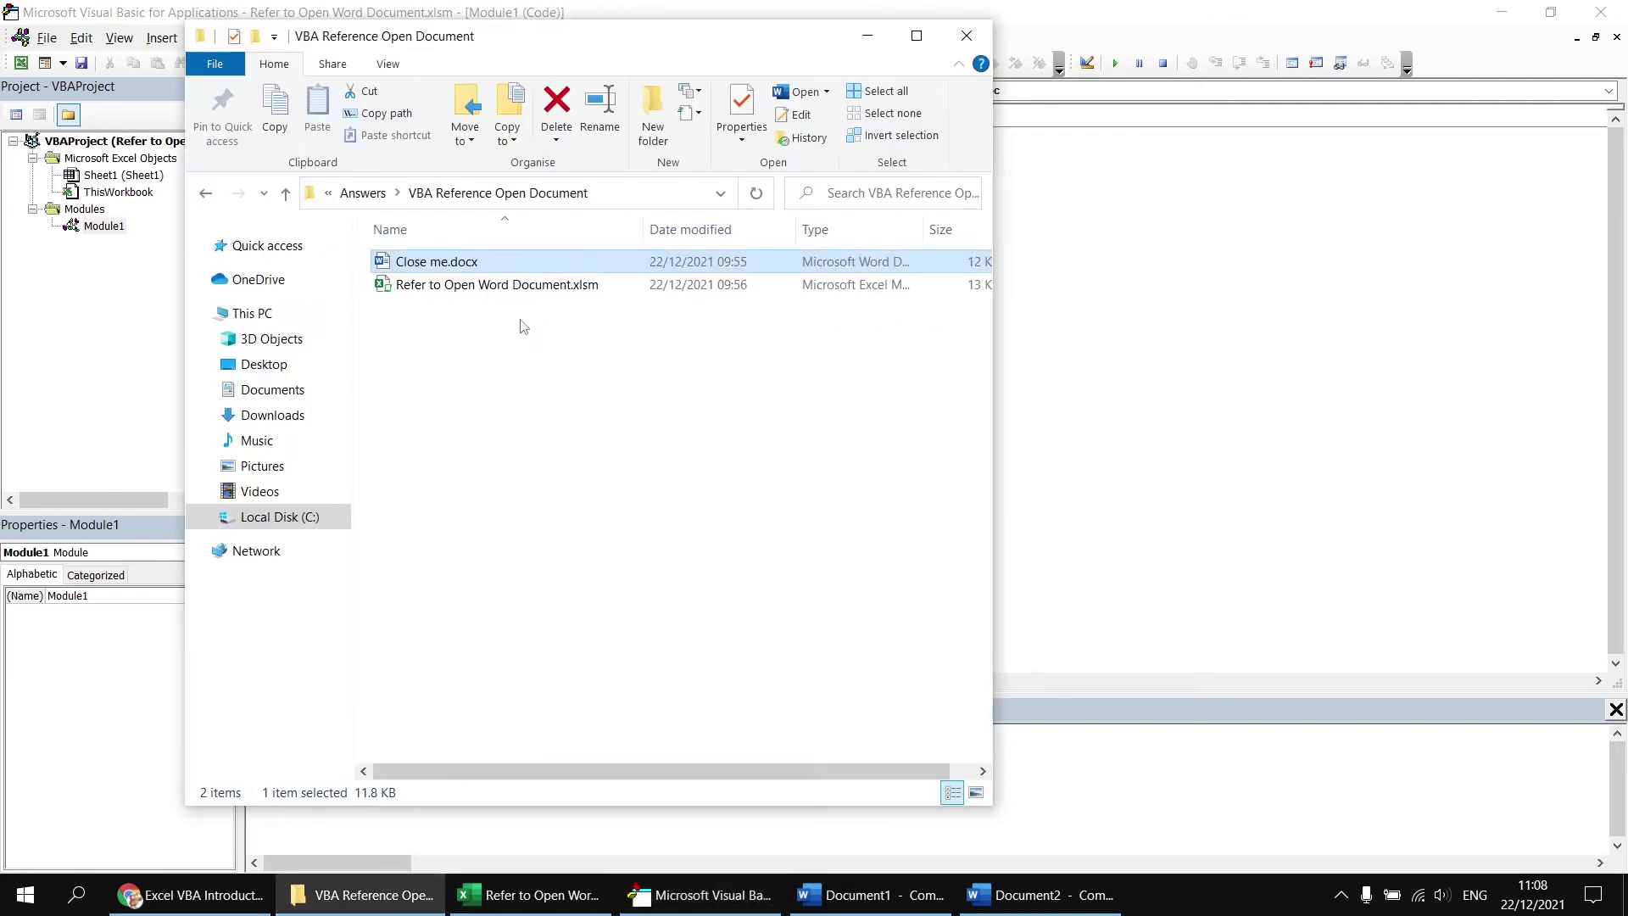
double_click(423, 265)
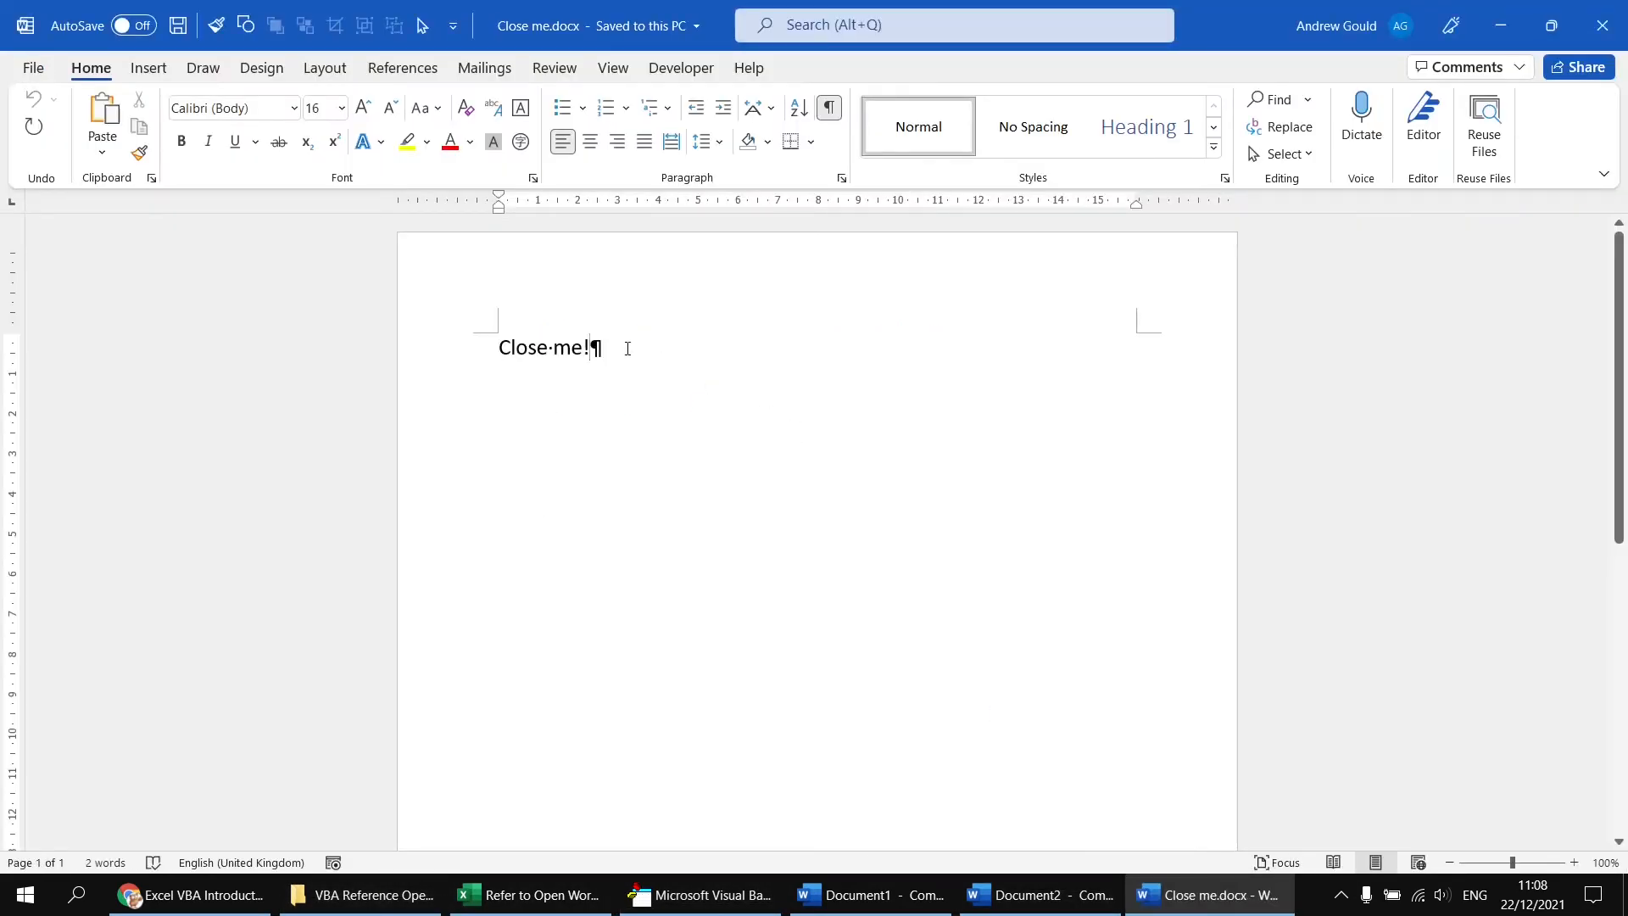
key("Return")
type("OK!")
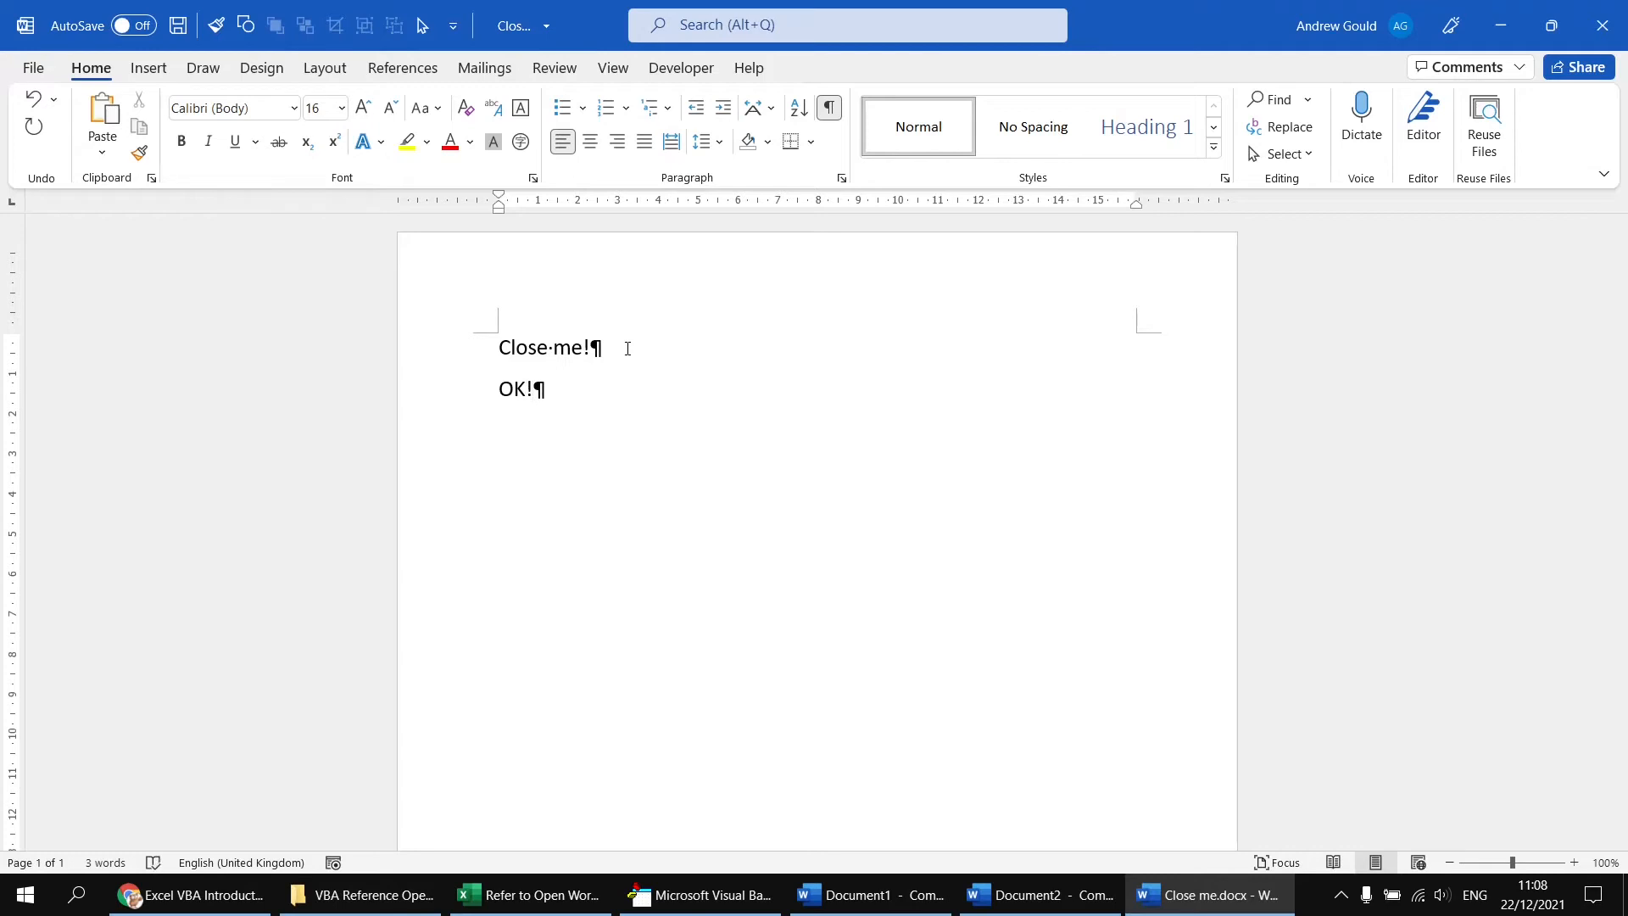
Run Close_Doc to save and close it, then reopen Close me.docx to confirm OK! was kept.
left_click(694, 895)
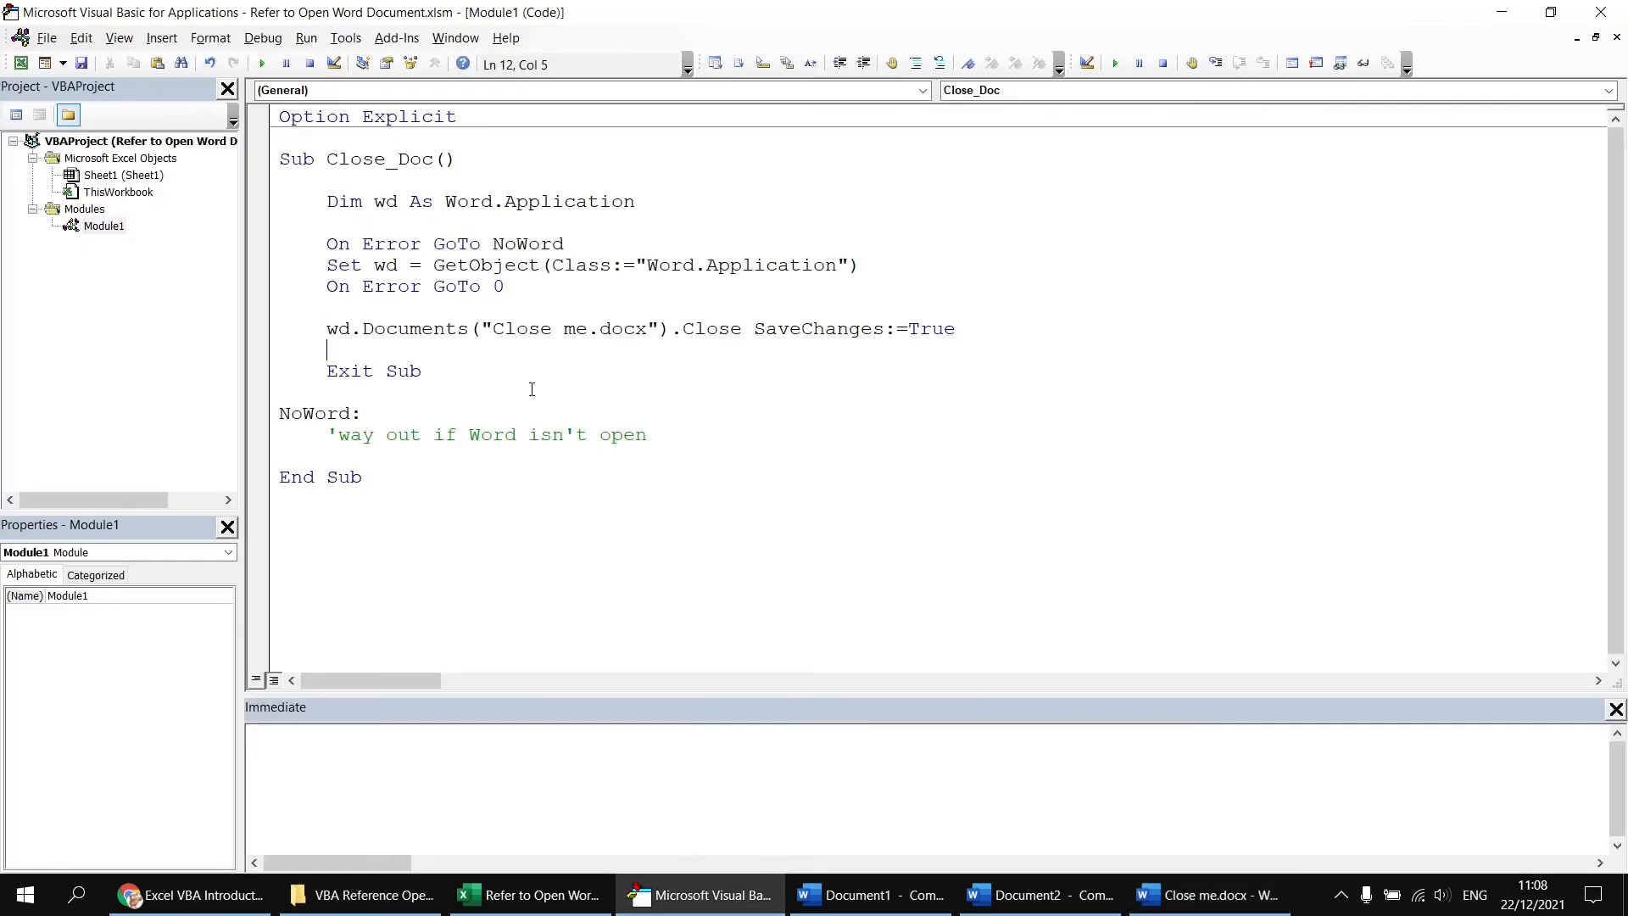
left_click(261, 62)
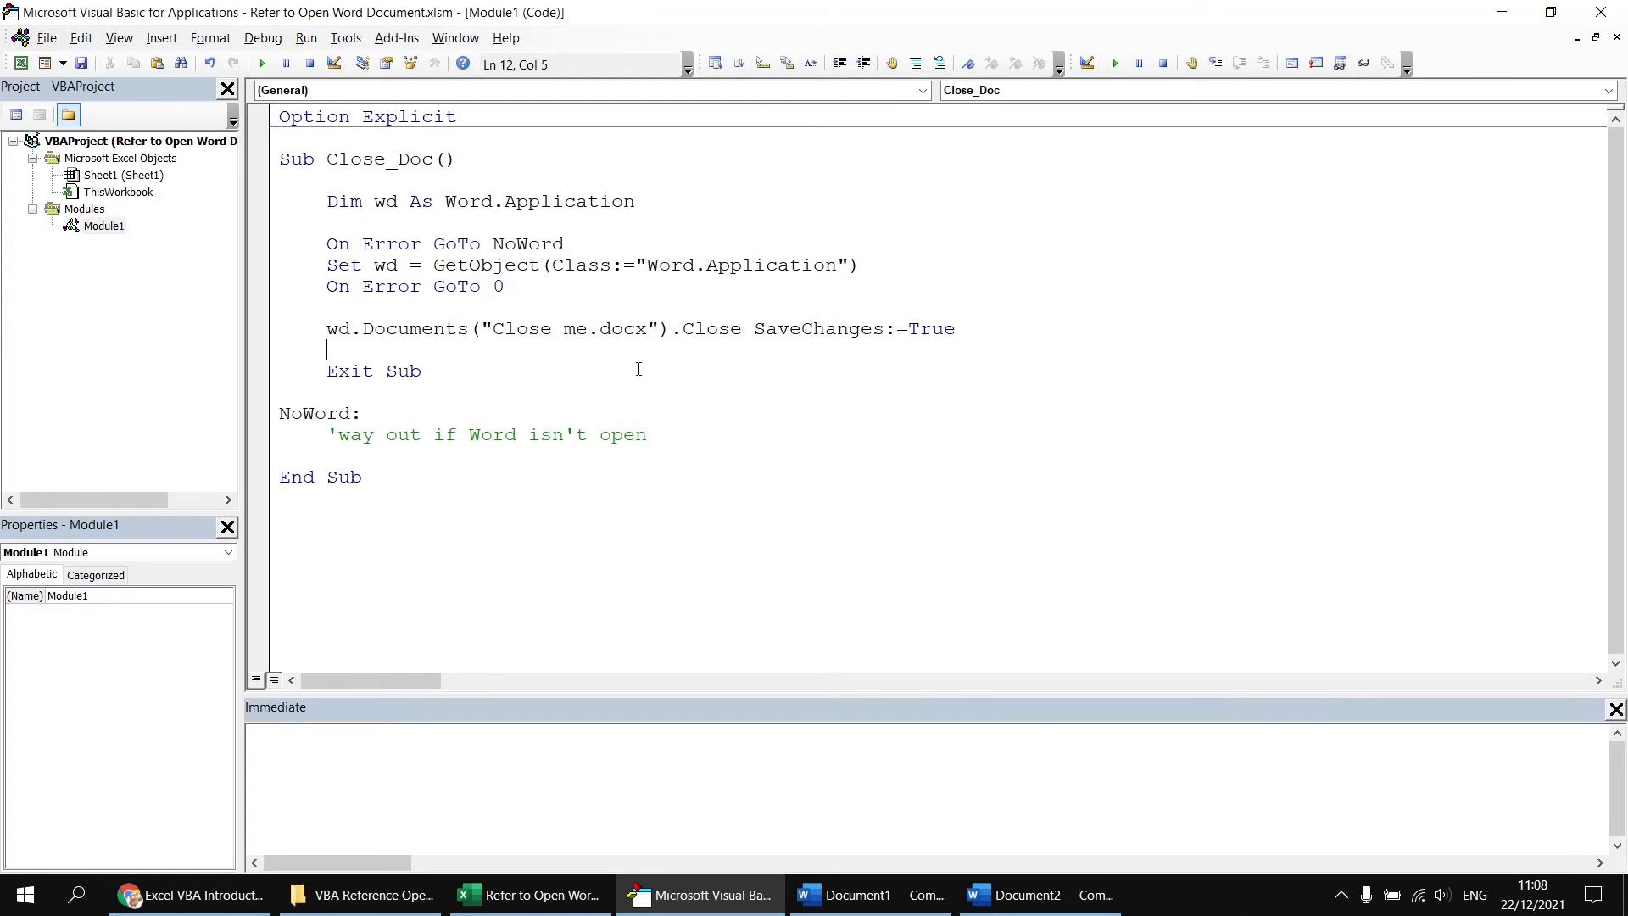
left_click(369, 895)
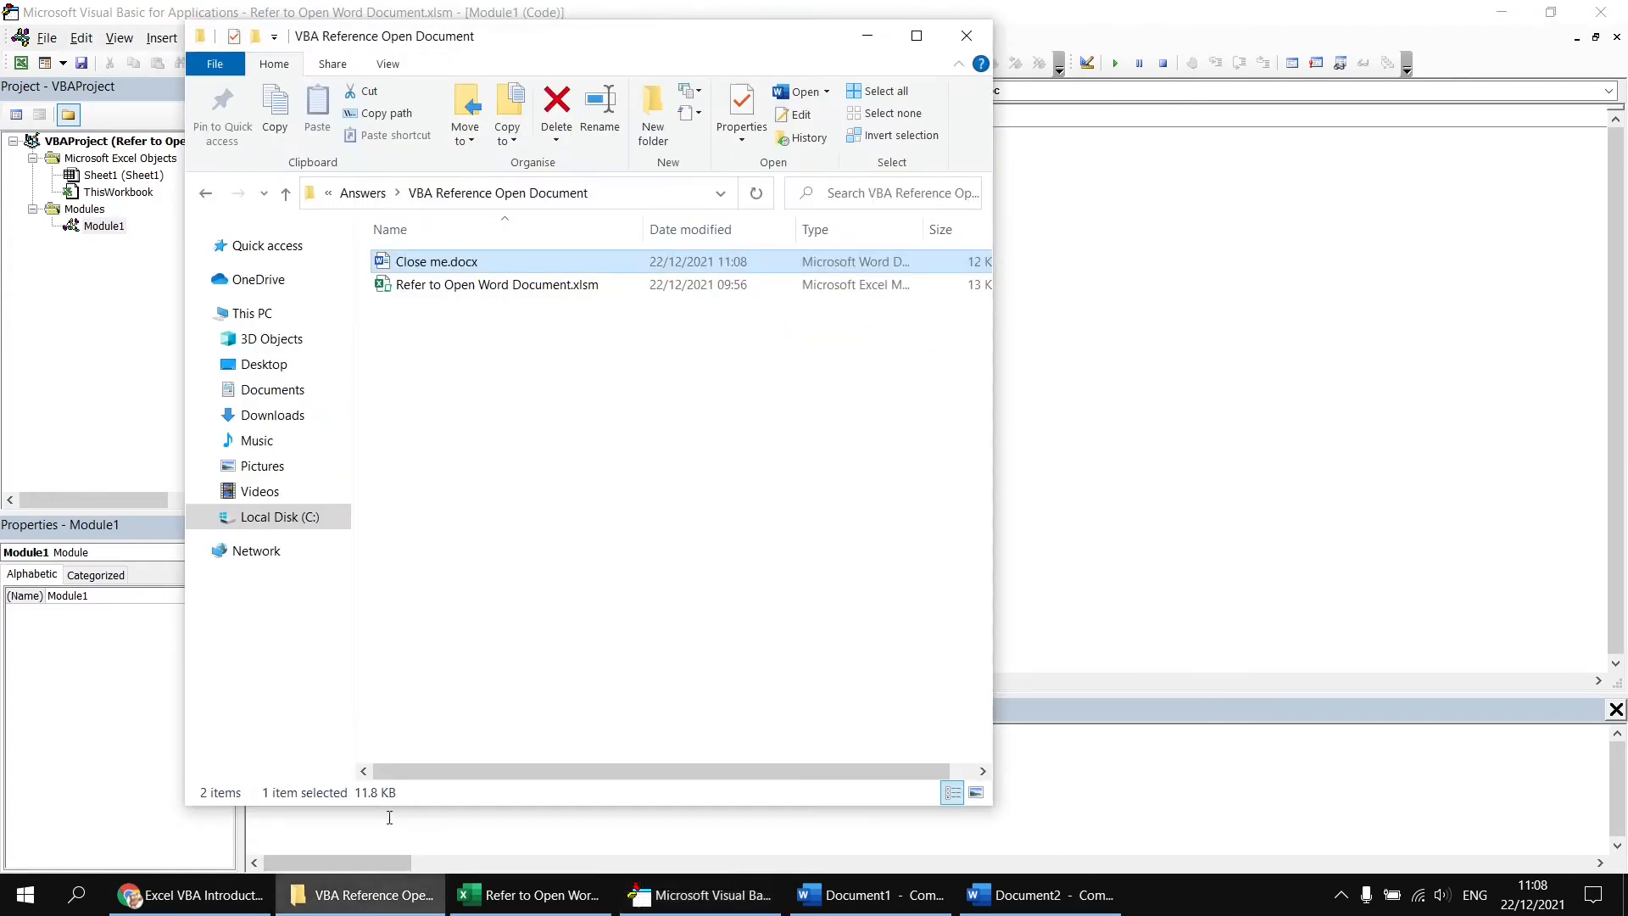
double_click(394, 263)
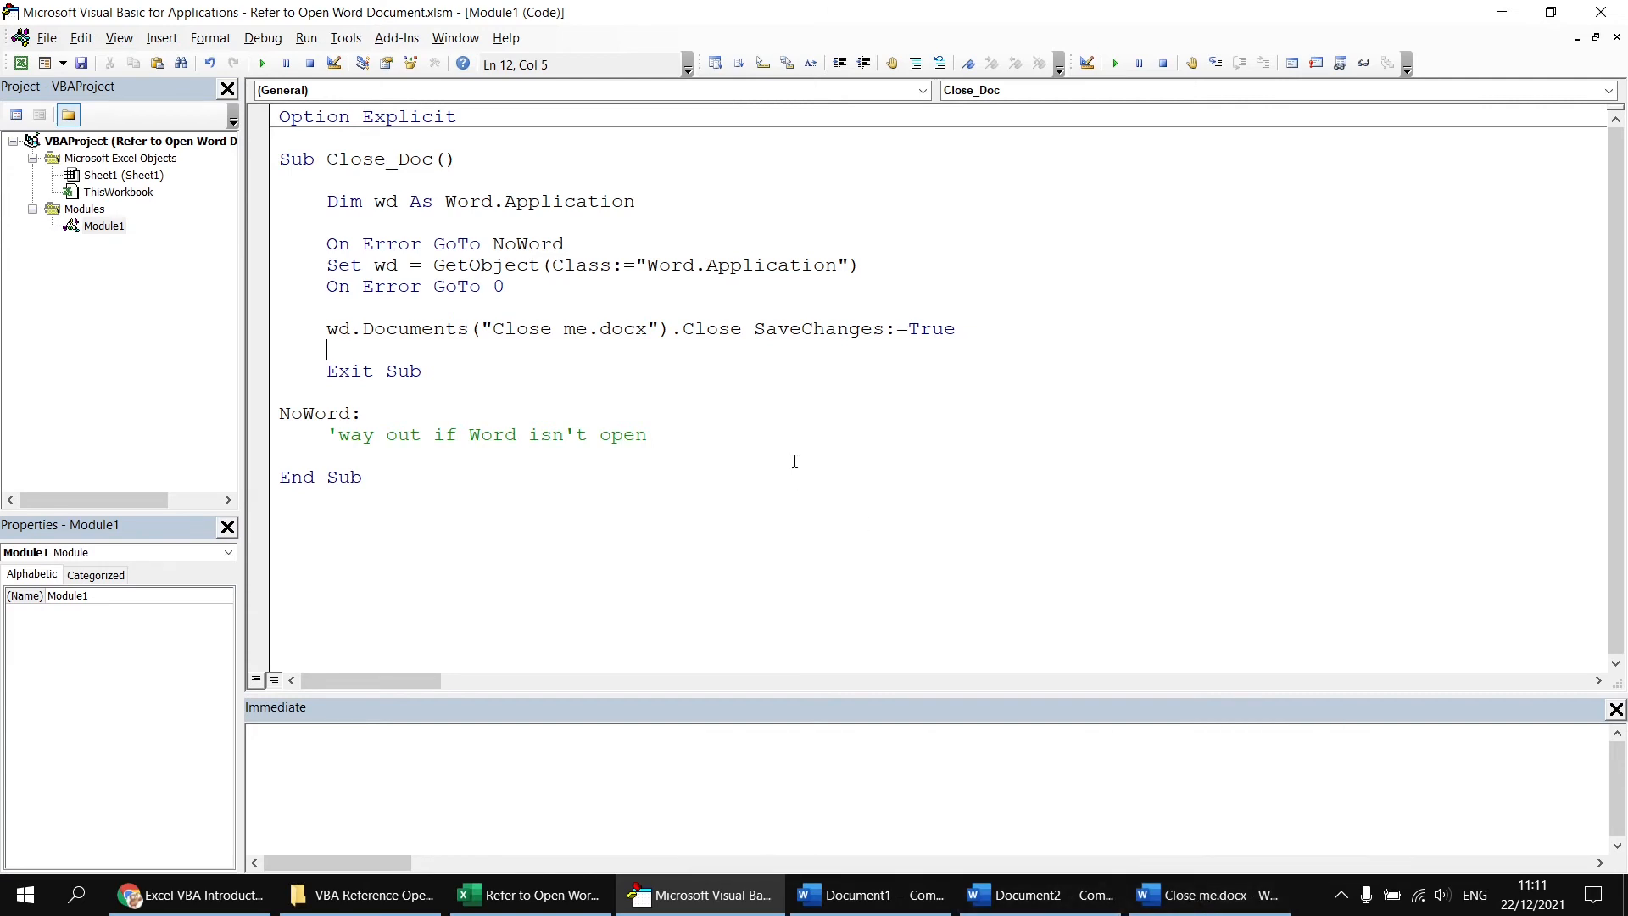
Declare Dim doc As Word.Document below the wd declaration.
left_click(664, 204)
key("Return")
type("dimdoc as word.doc")
key("Tab")
Replace the close line with For Each doc In wd.Documents / Debug.Print doc.Name / Next doc and run it.
left_click_drag(956, 351, 329, 357)
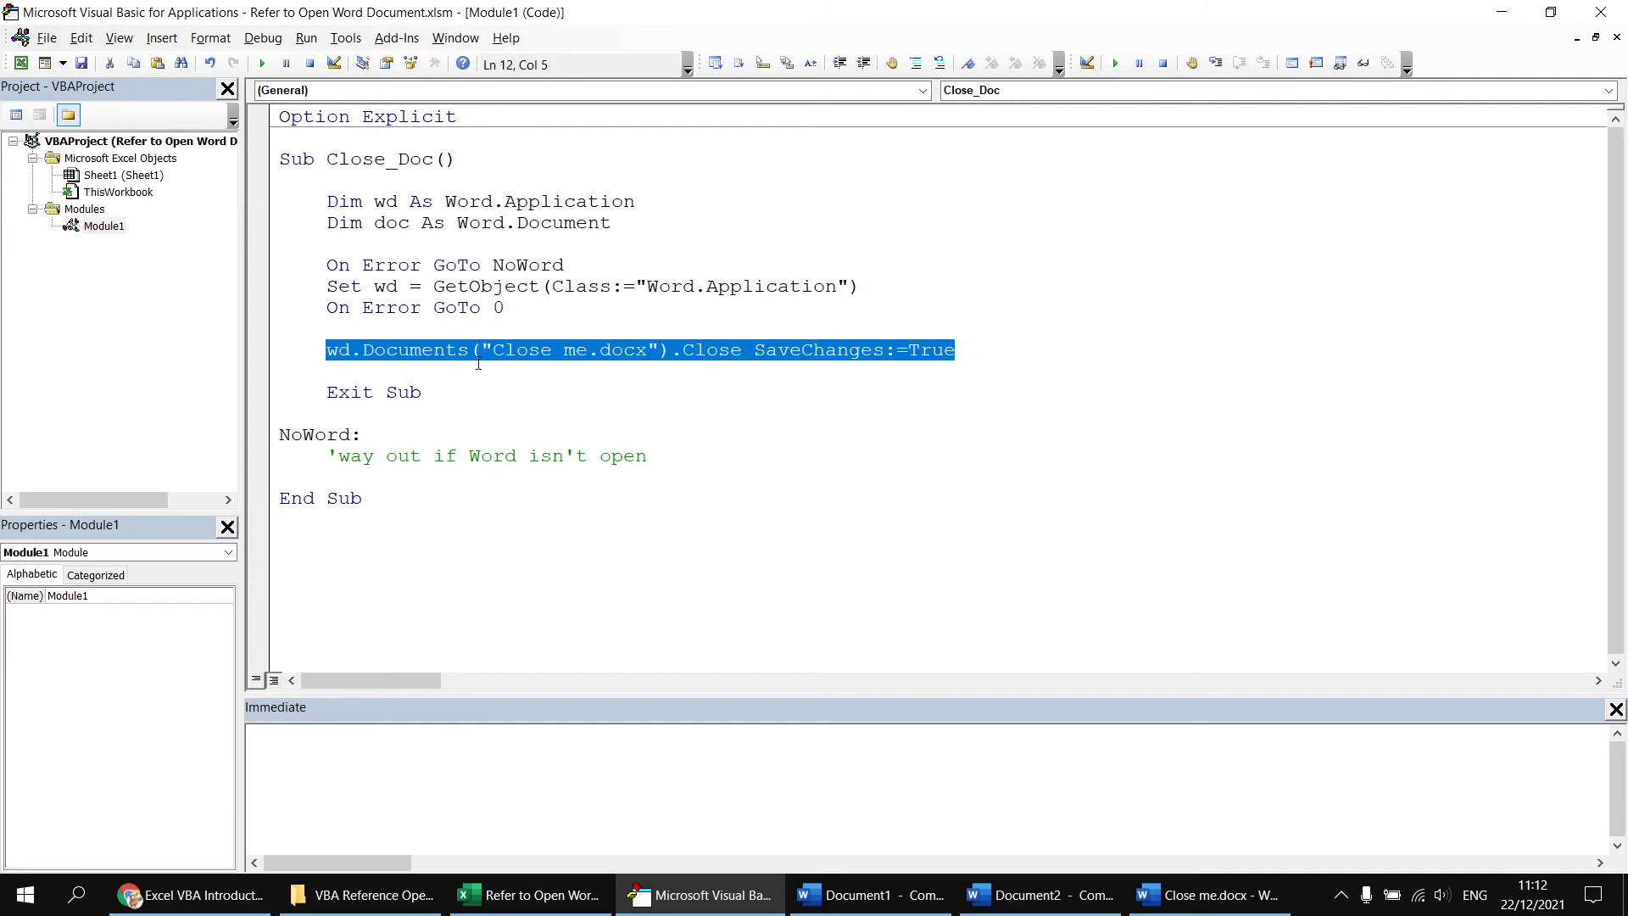
key("Delete")
type("for each doc in ")
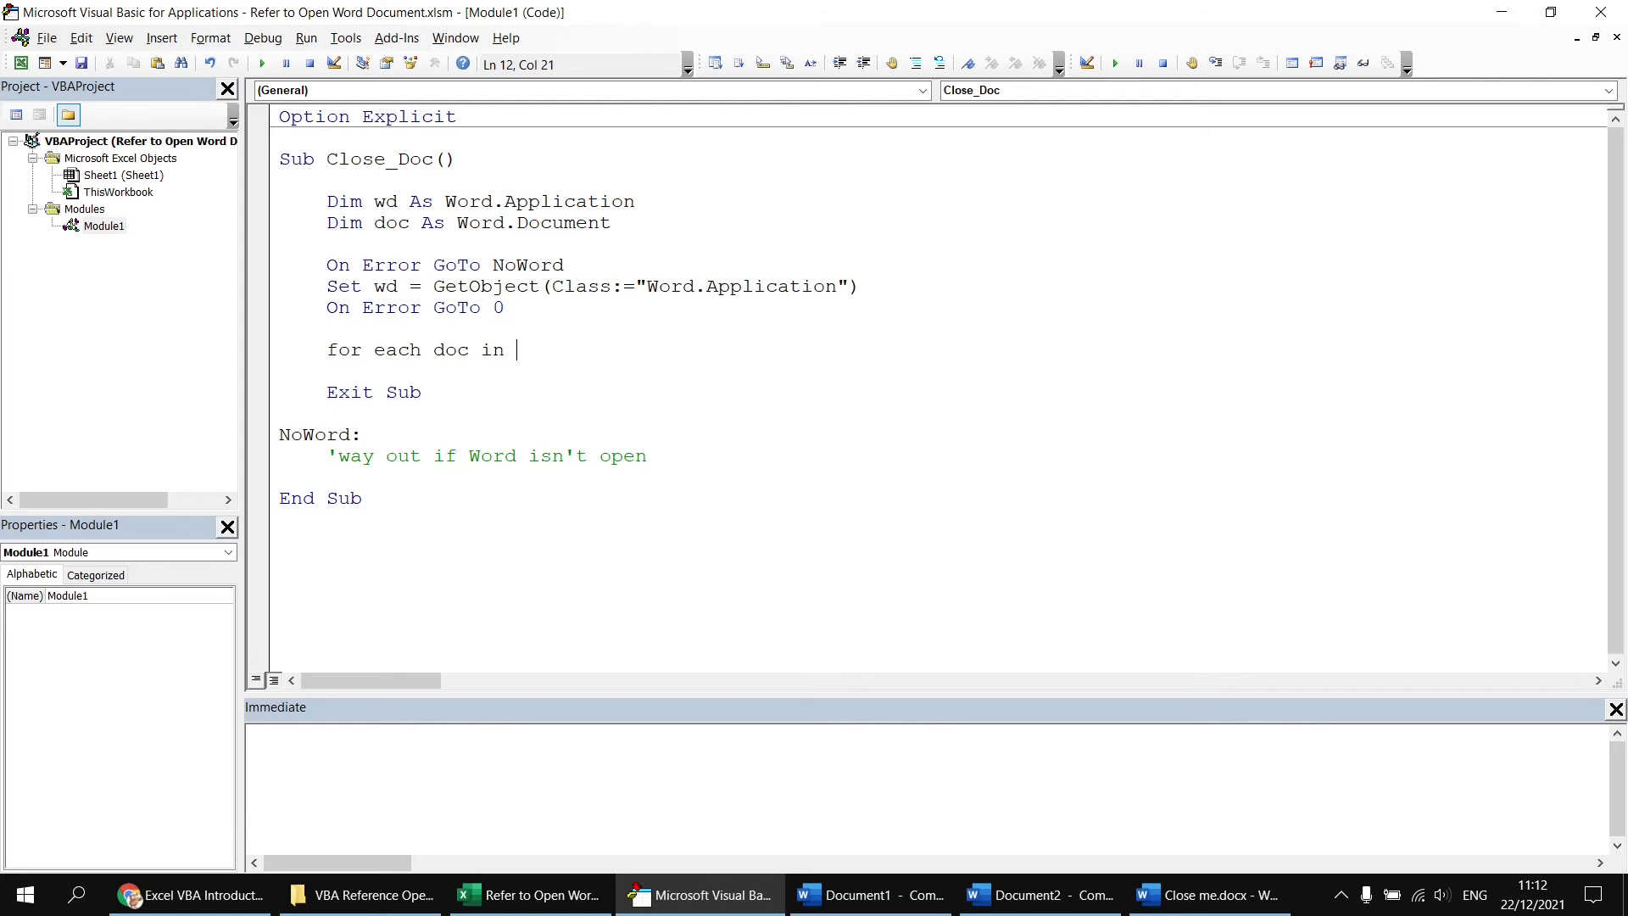
type("wd.oc")
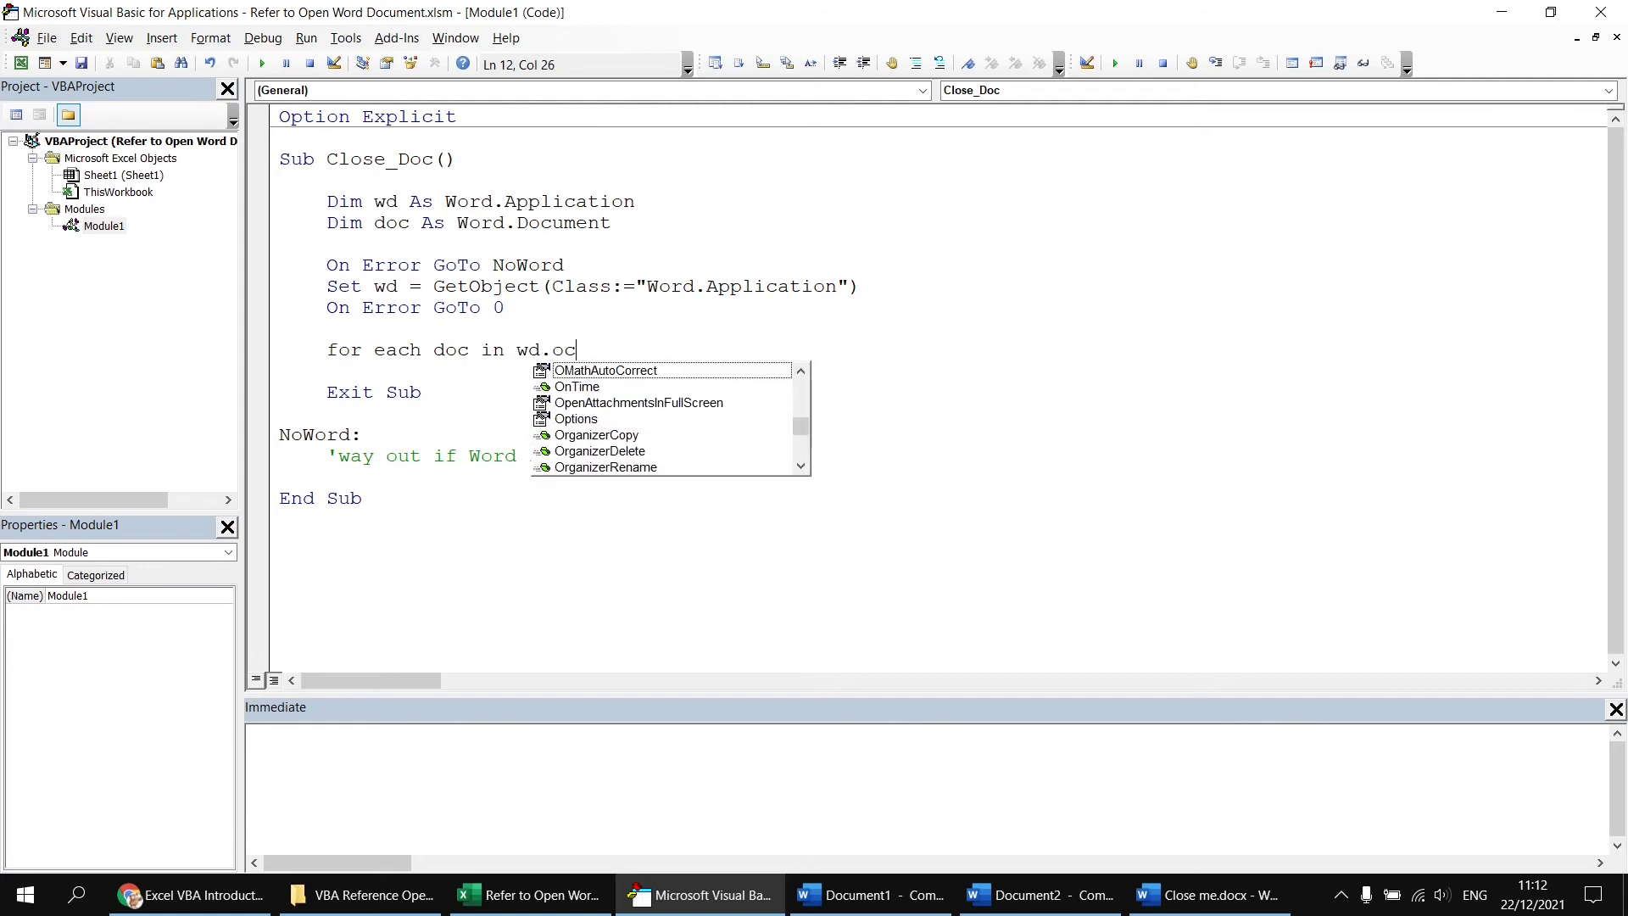
key("BackSpace")
type("doc")
key("Tab")
key("Return")
key("Return")
type("next doc")
key("Up")
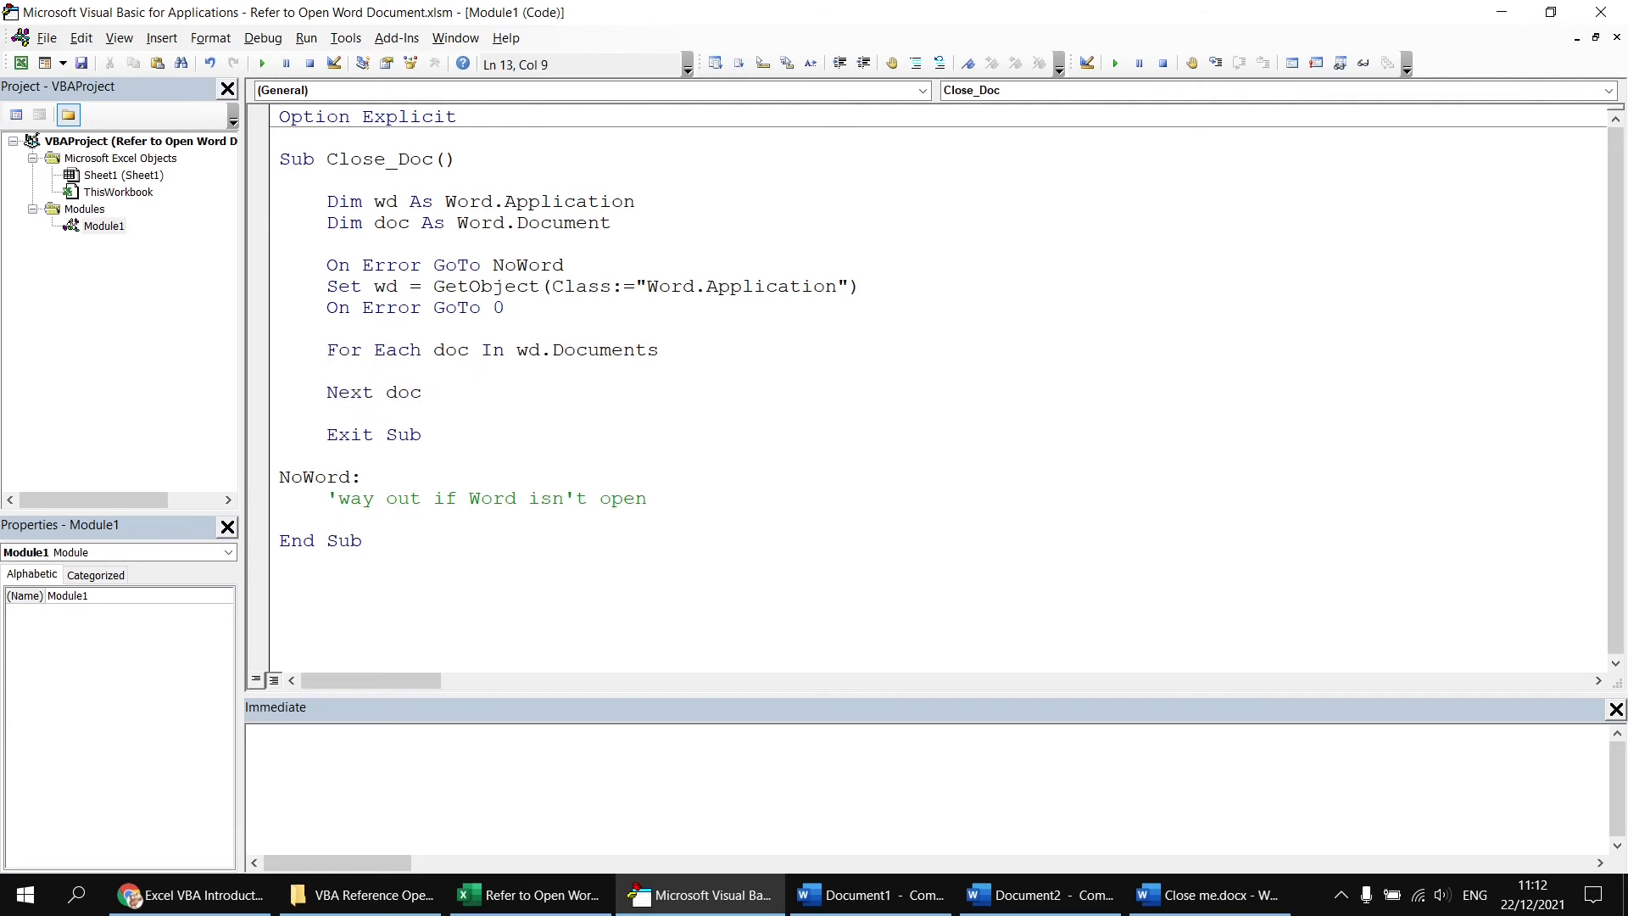
type("debug.print ")
type("doc")
type(".name")
key("Tab")
key("Down")
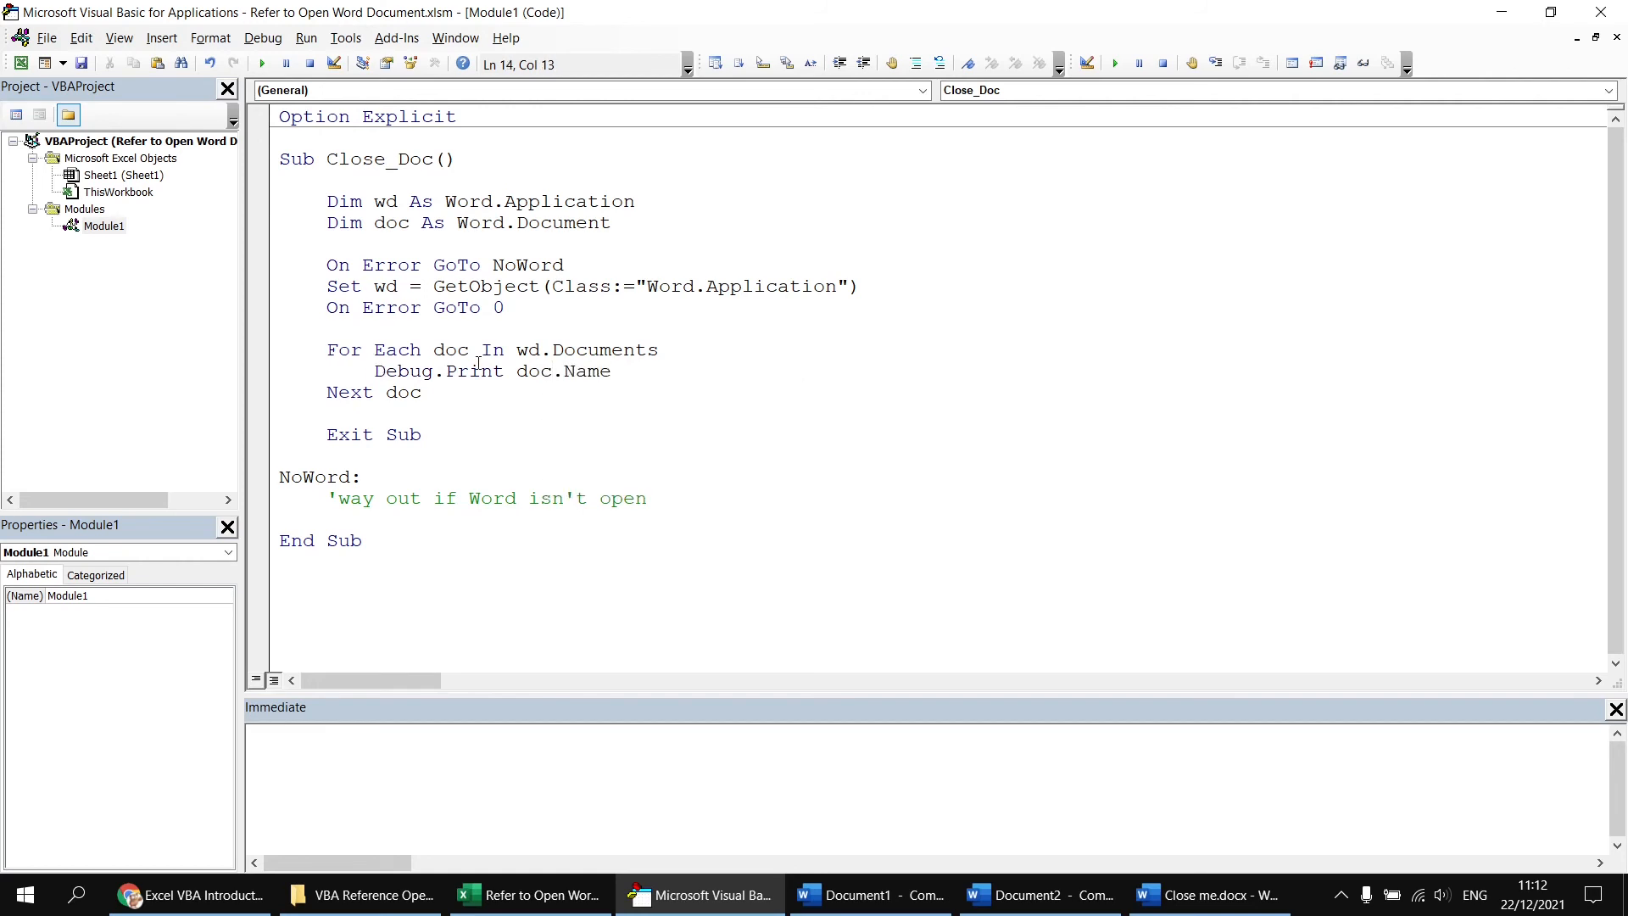
key("F5")
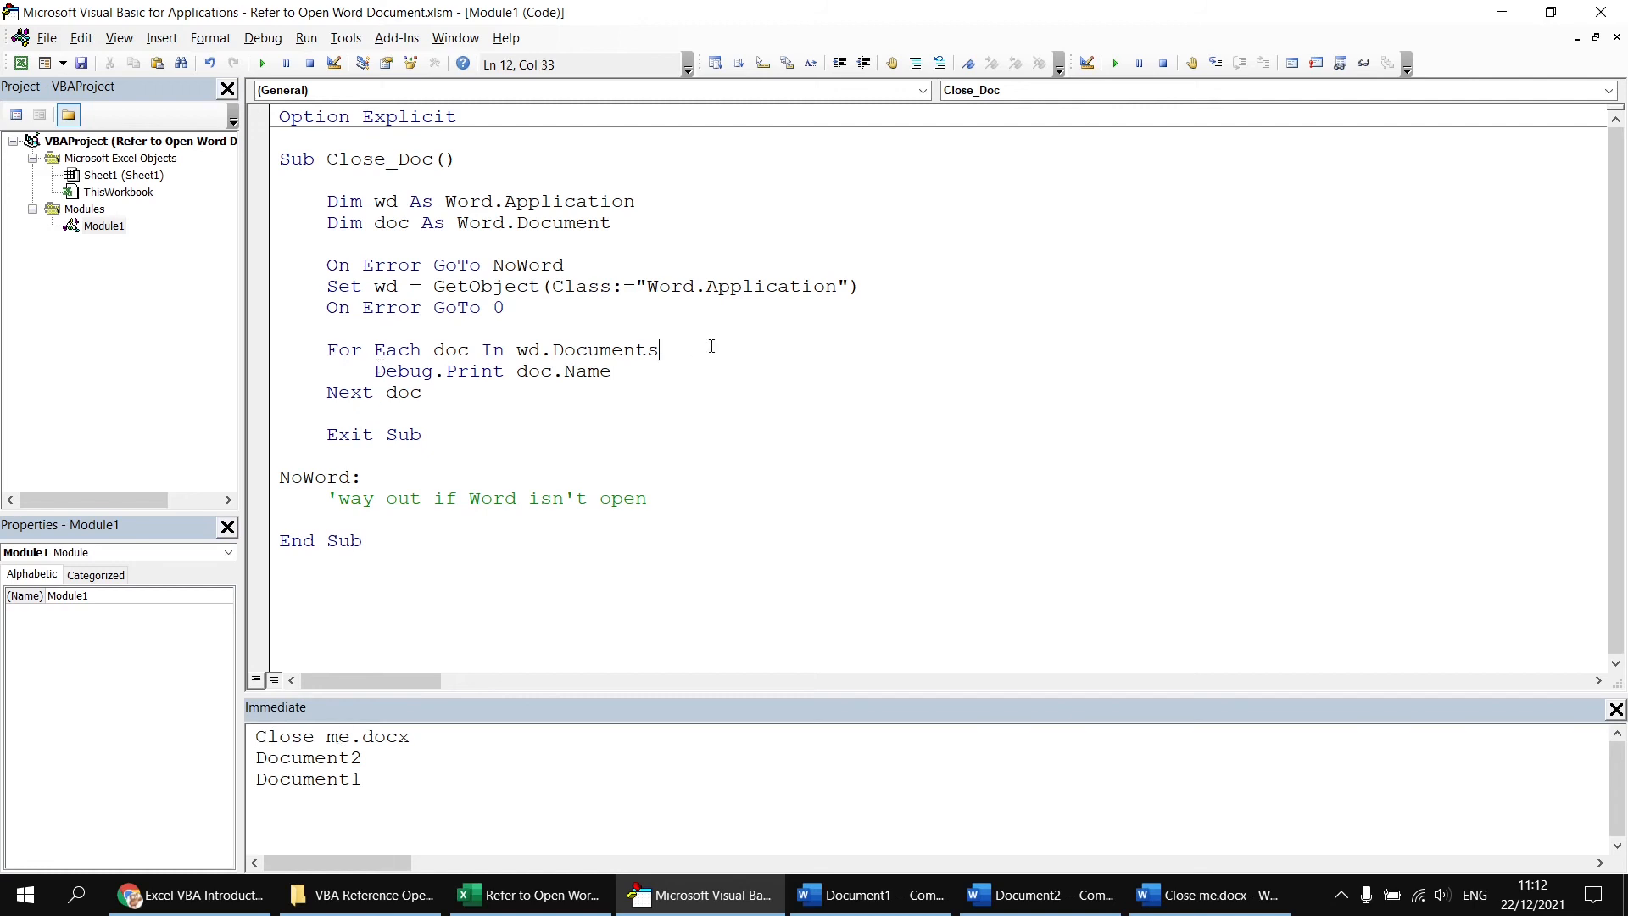
Wrap Debug.Print in If doc.Name <> "Close me.docx" Then ... End If.
key("Return")
type("if ")
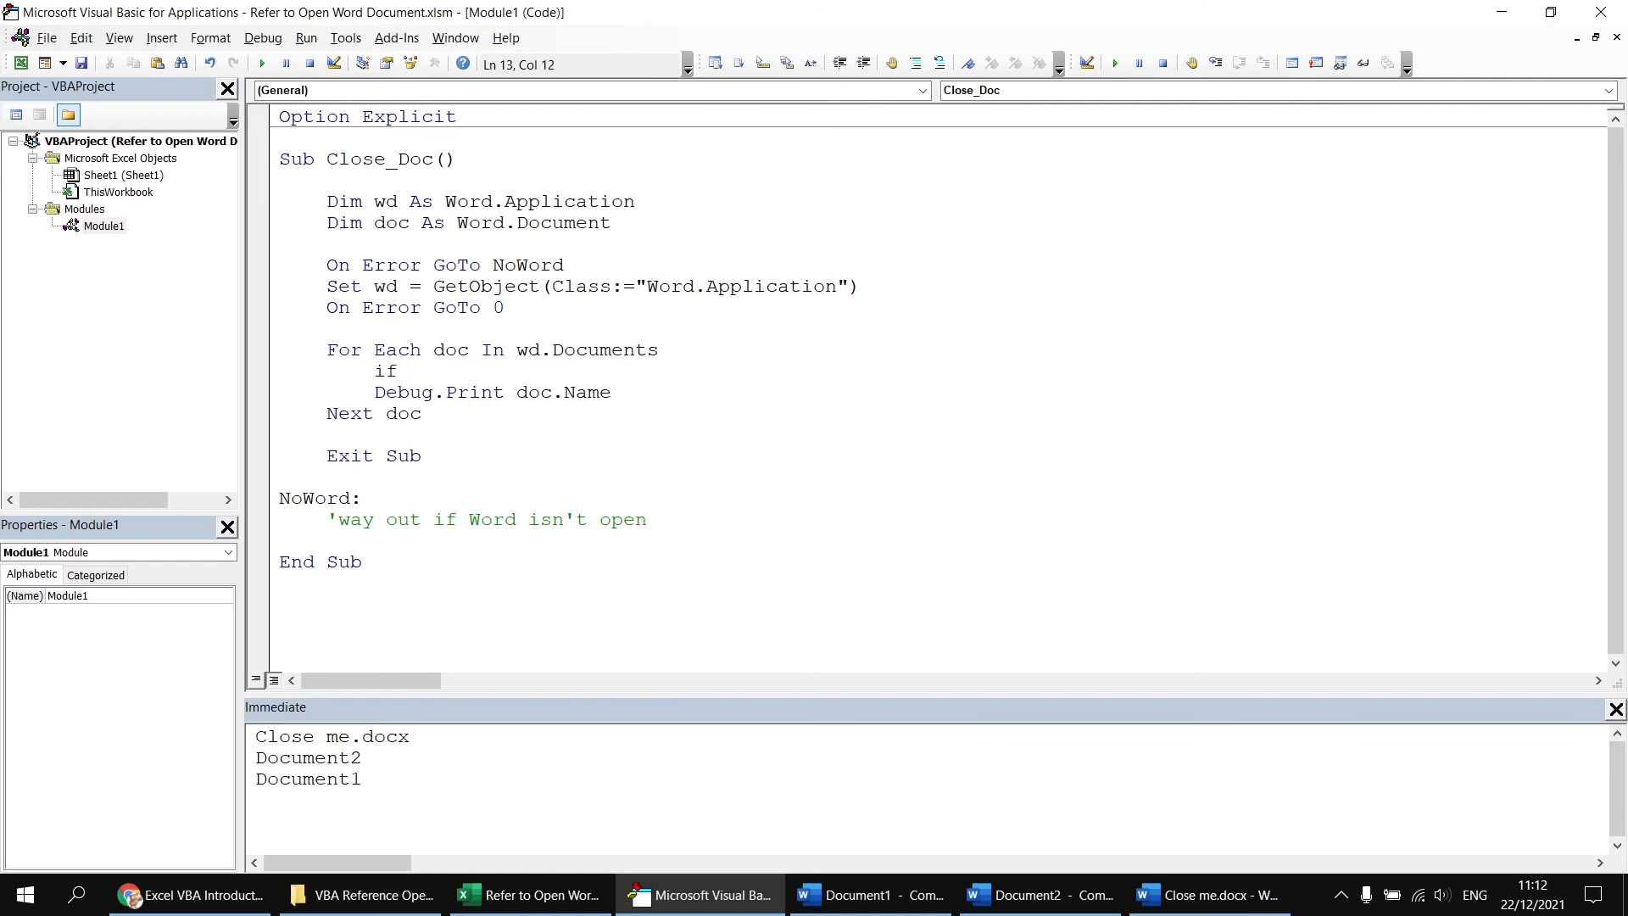
type("doc.name <>")
type("\"")
type("Close me")
type("docx\") th")
key("BackSpace")
key("BackSpace")
key("BackSpace")
key("BackSpace")
type("then")
left_click(373, 392)
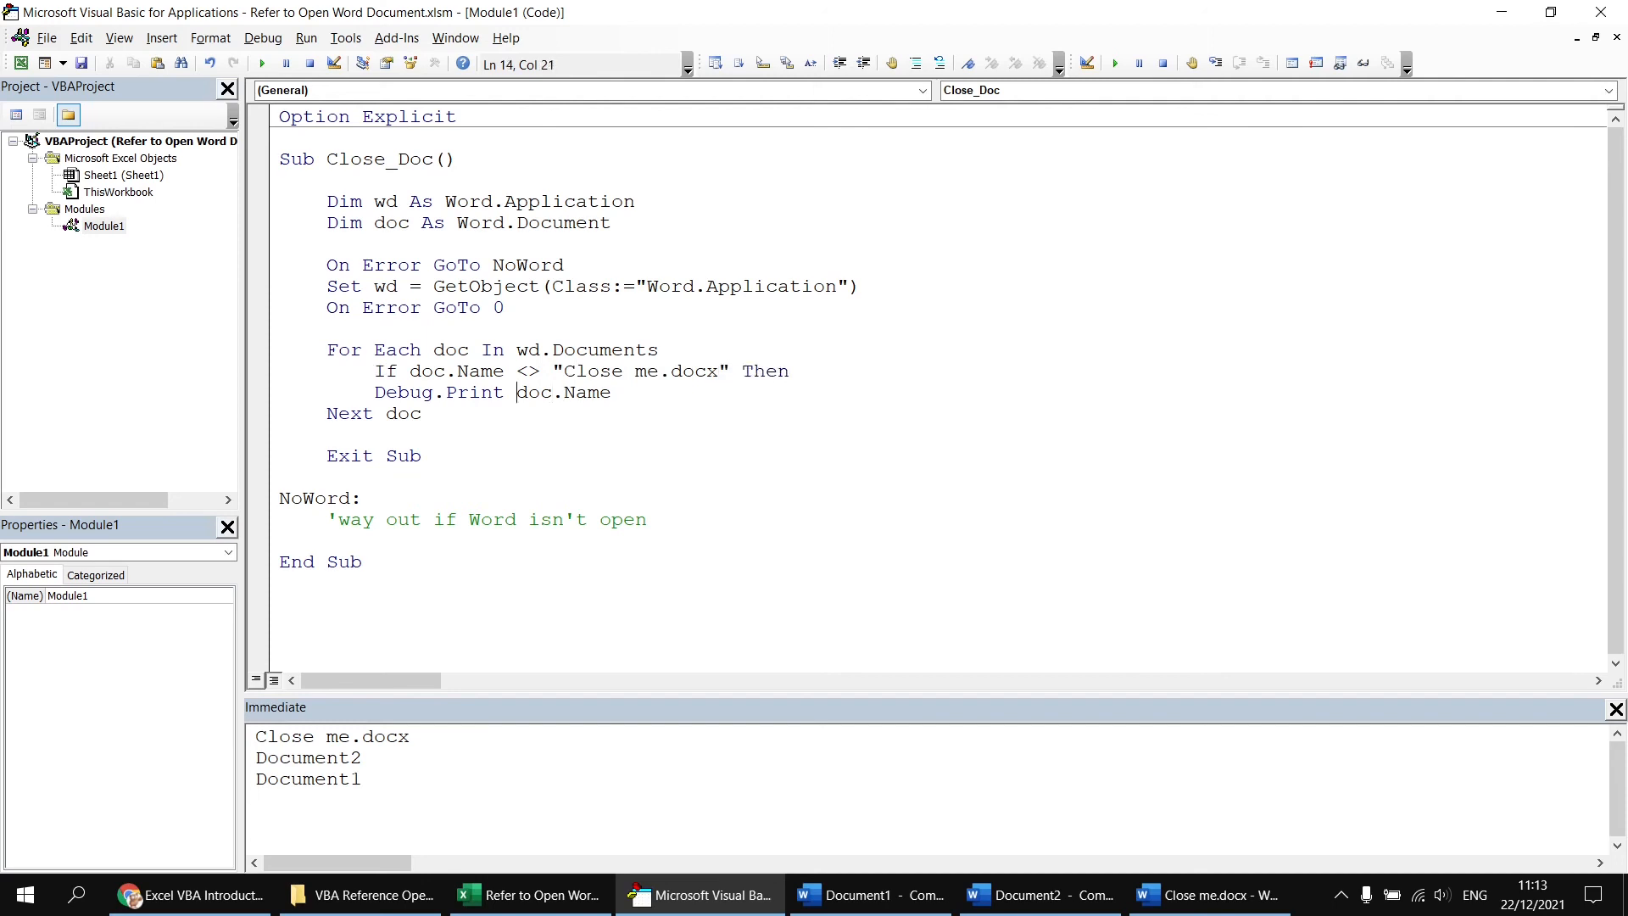
key("Tab")
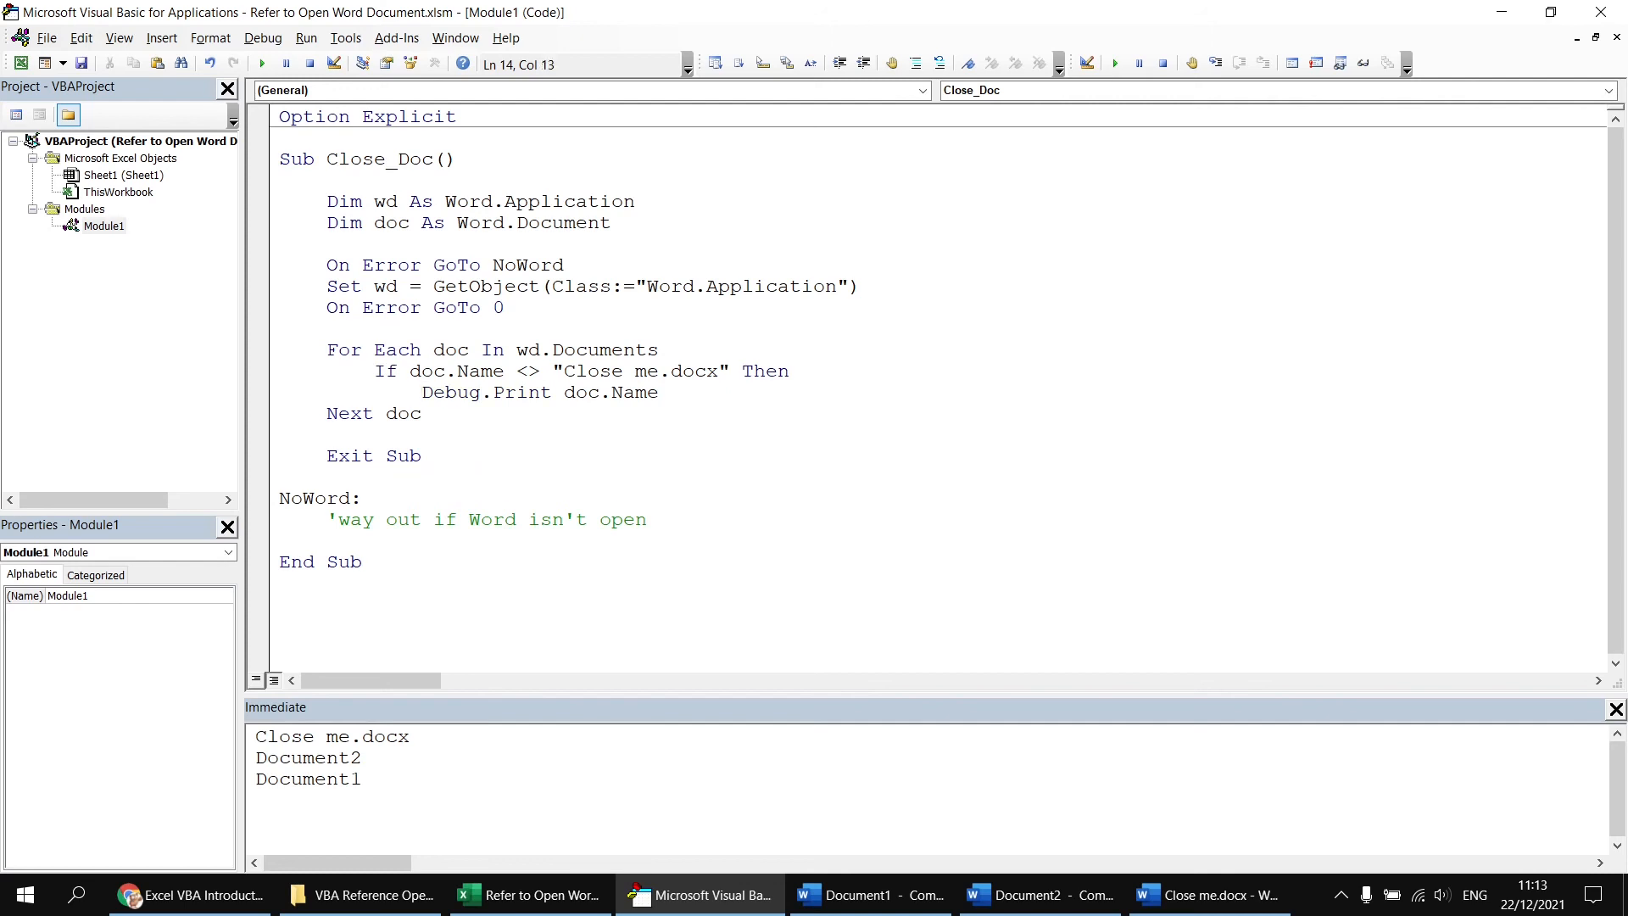
key("Return")
key("BackSpace")
type("end if")
key("Return")
key("BackSpace")
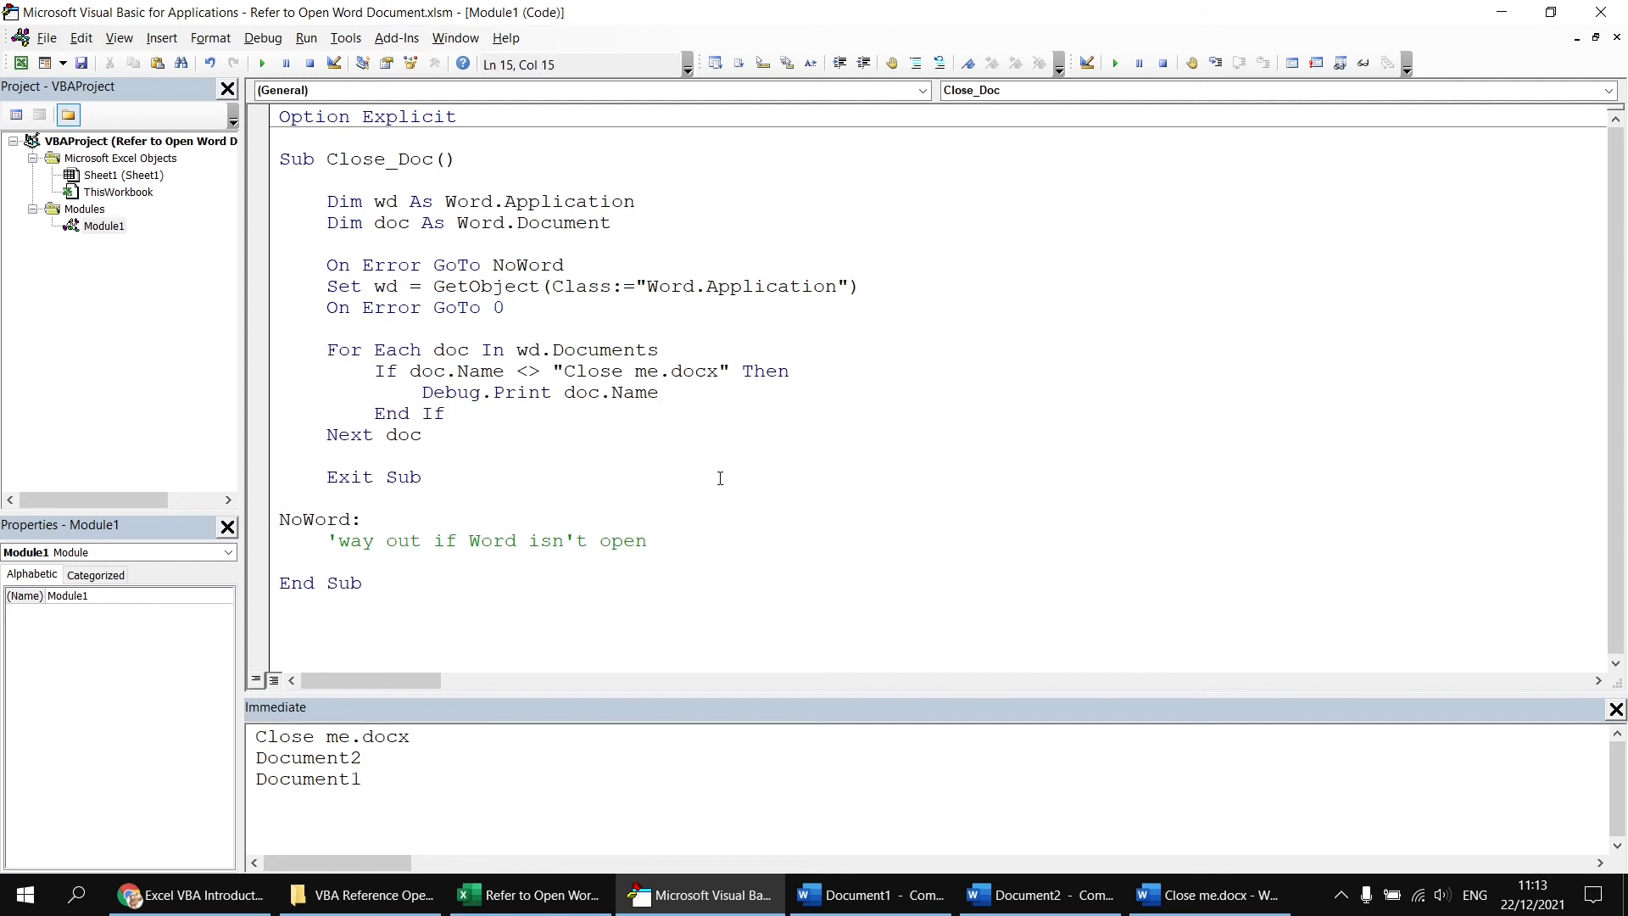
Clear the Immediate window and rerun so only Document2 and Document1 print.
left_click(556, 782)
key("ctrl+a")
key("Delete")
left_click(472, 437)
key("F5")
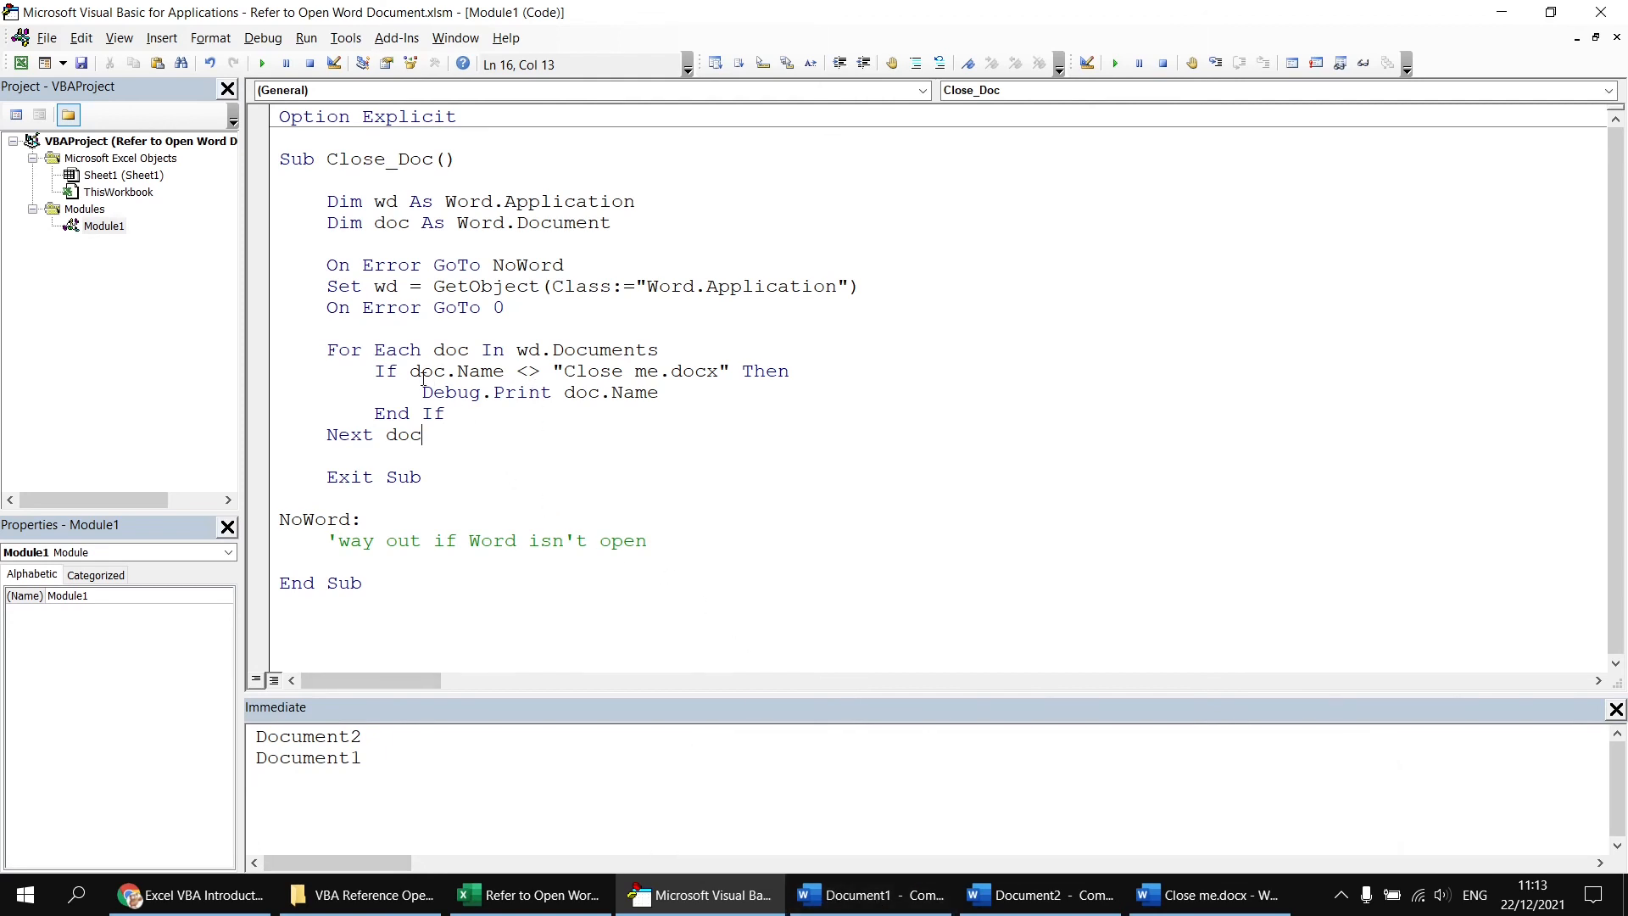
Change the If test to doc.Name Like "Document*".
left_click_drag(515, 371, 540, 369)
type("like")
left_click_drag(586, 370, 742, 370)
type("Document")
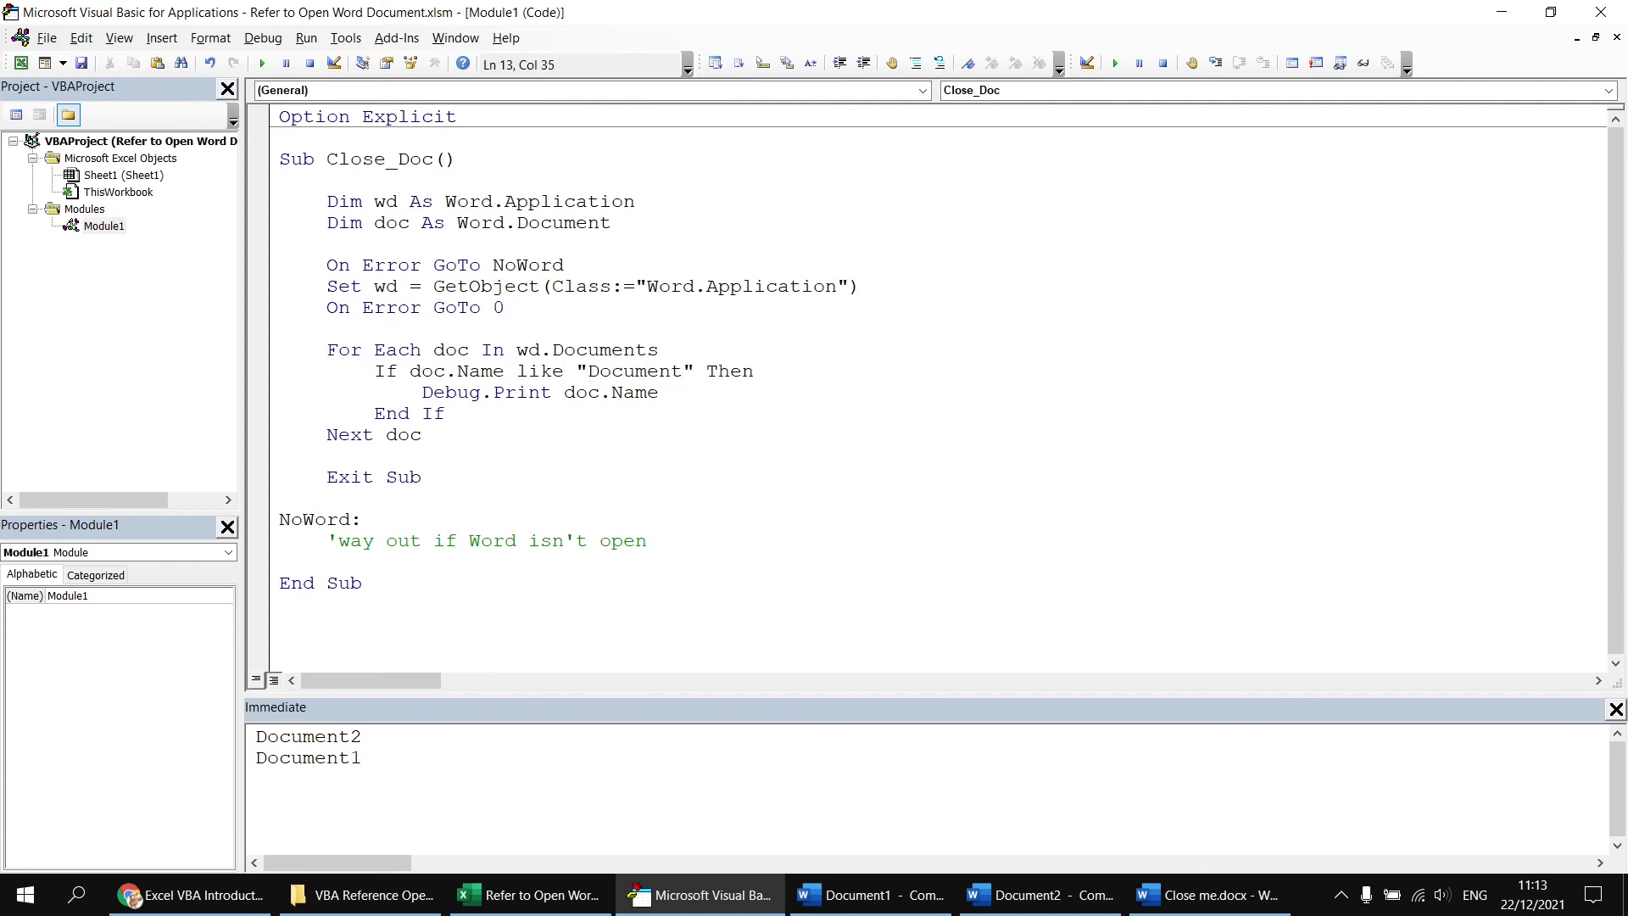
type("*")
left_click_drag(681, 372, 690, 378)
Clear the Immediate window and rerun, printing Document2 and Document1 again.
left_click(468, 768)
key("ctrl+a")
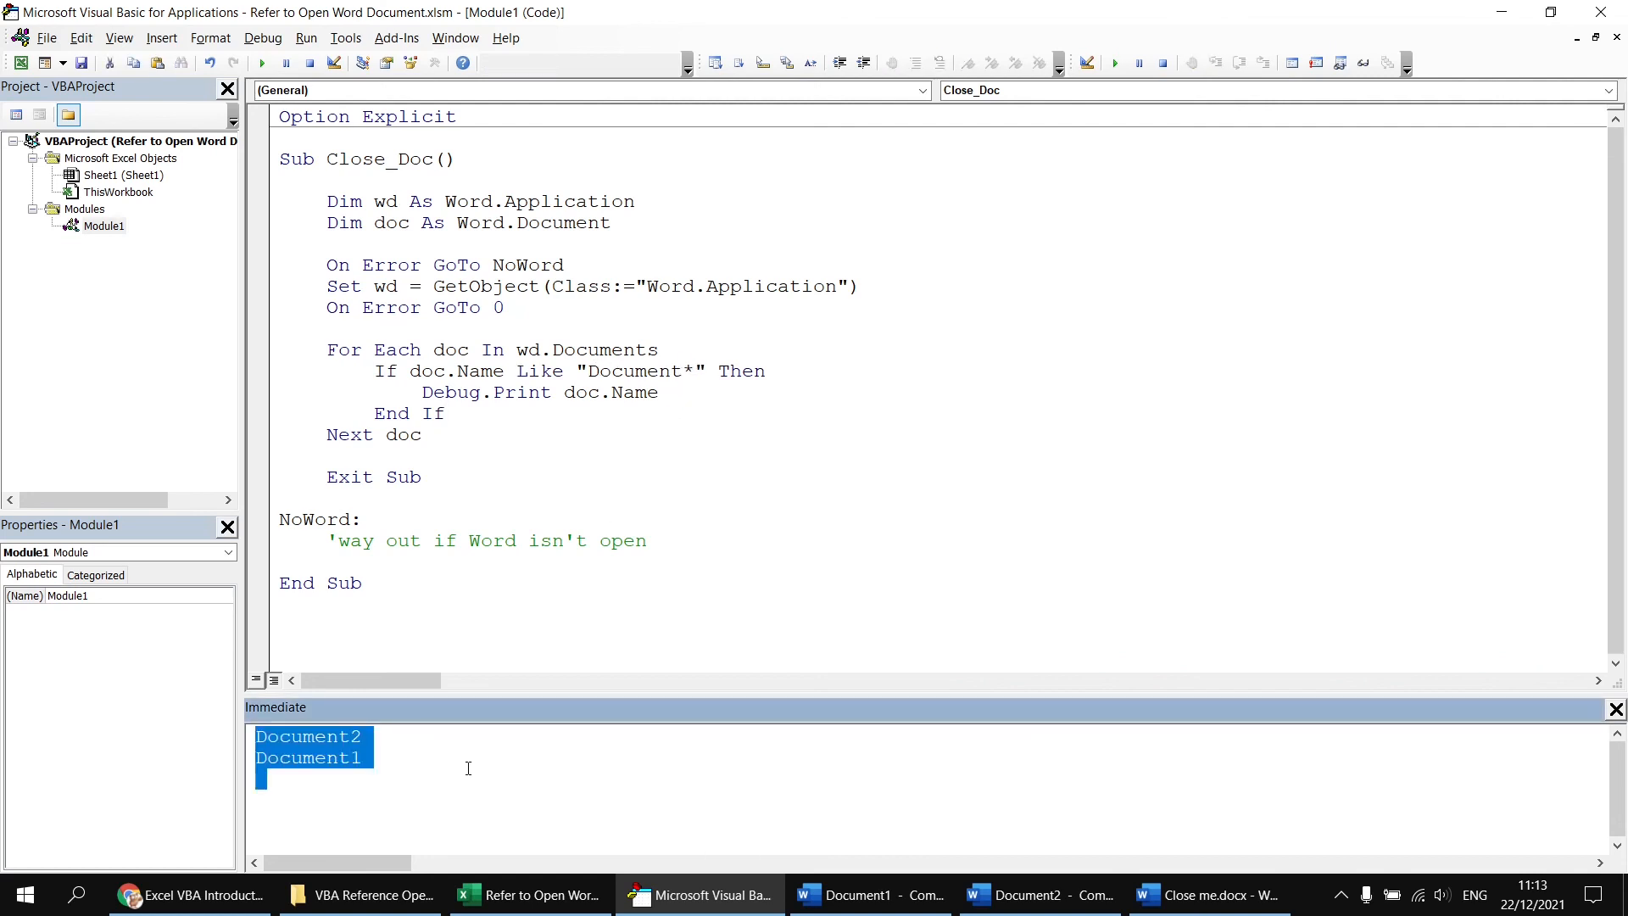
key("Delete")
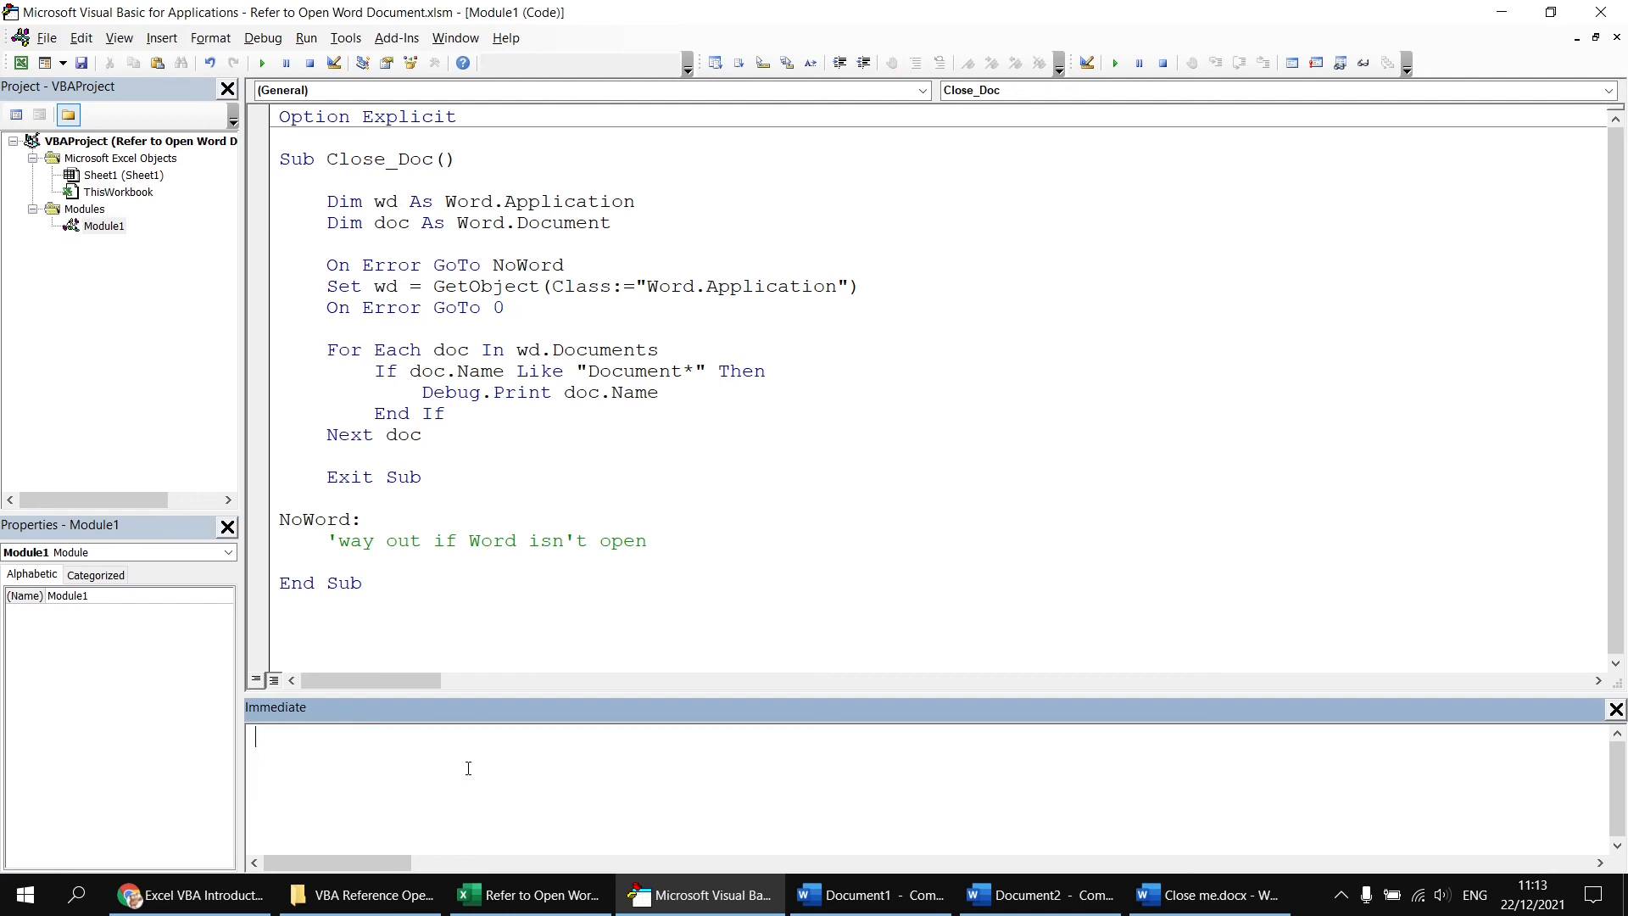
left_click(565, 429)
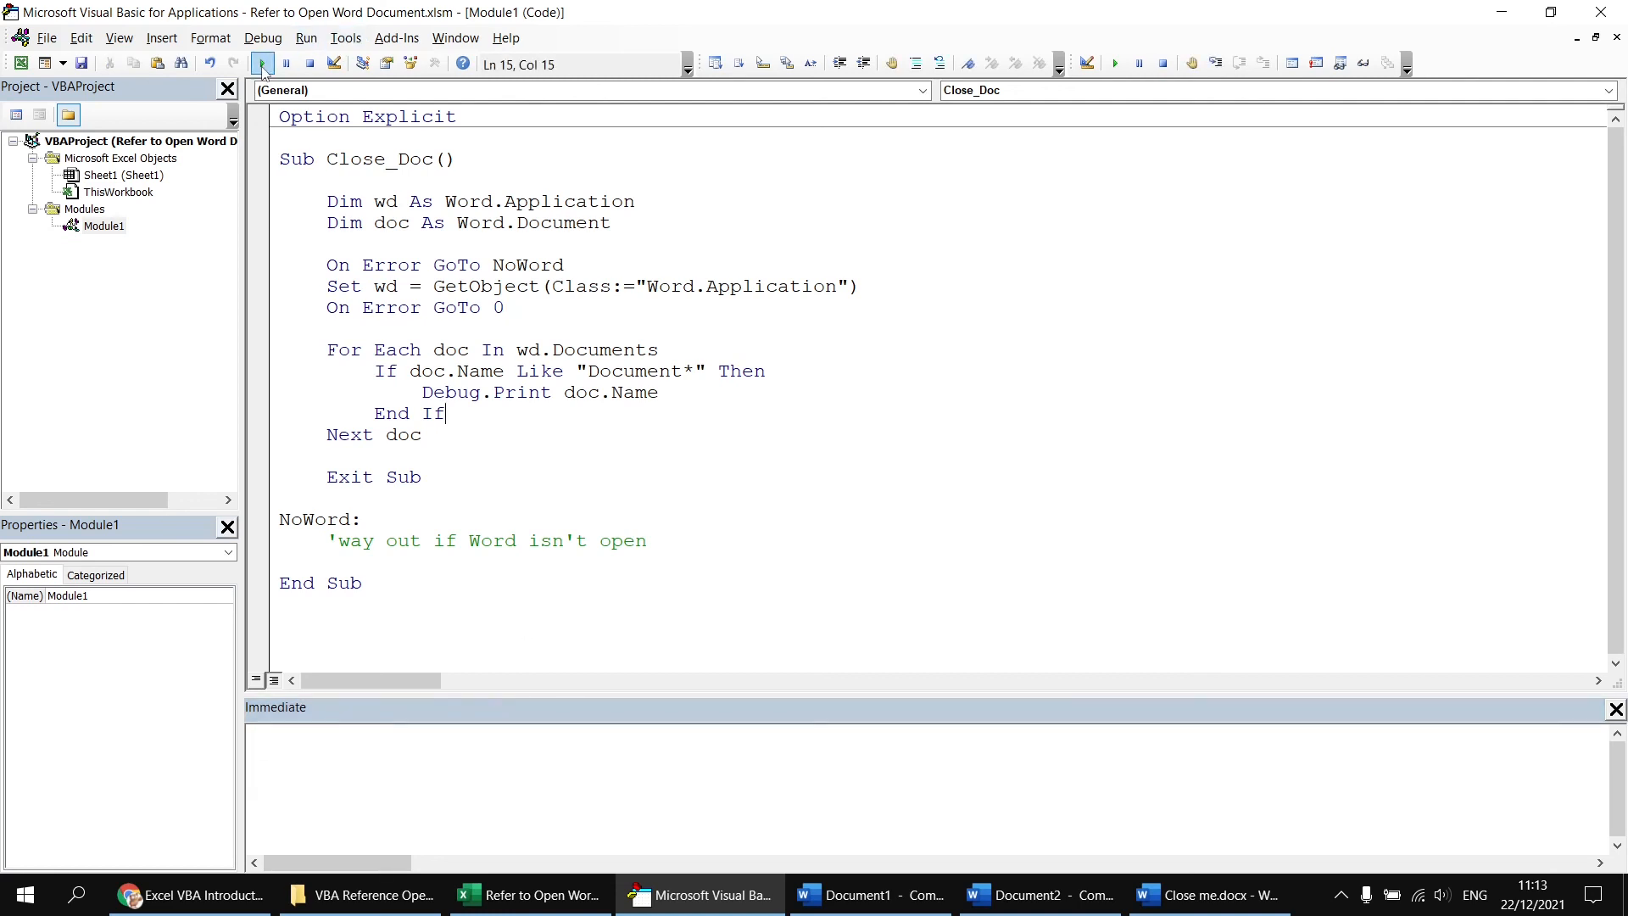
key("F5")
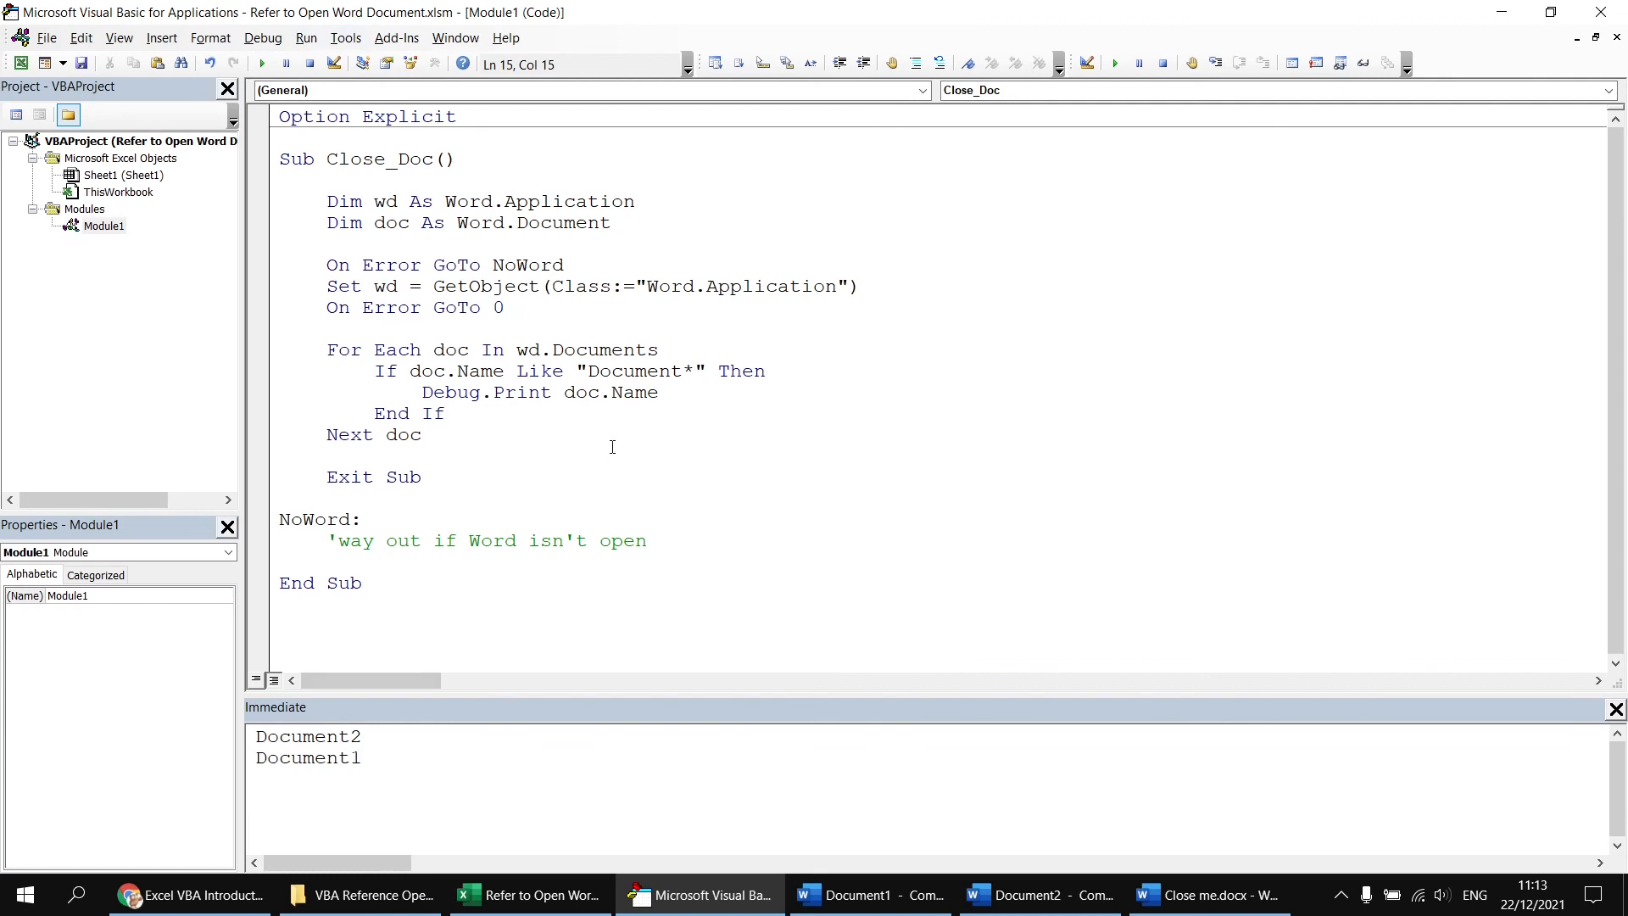
Comment out Debug.Print, add doc.Close in the loop, and run to close Document1 and Document2.
left_click(423, 392)
type("'")
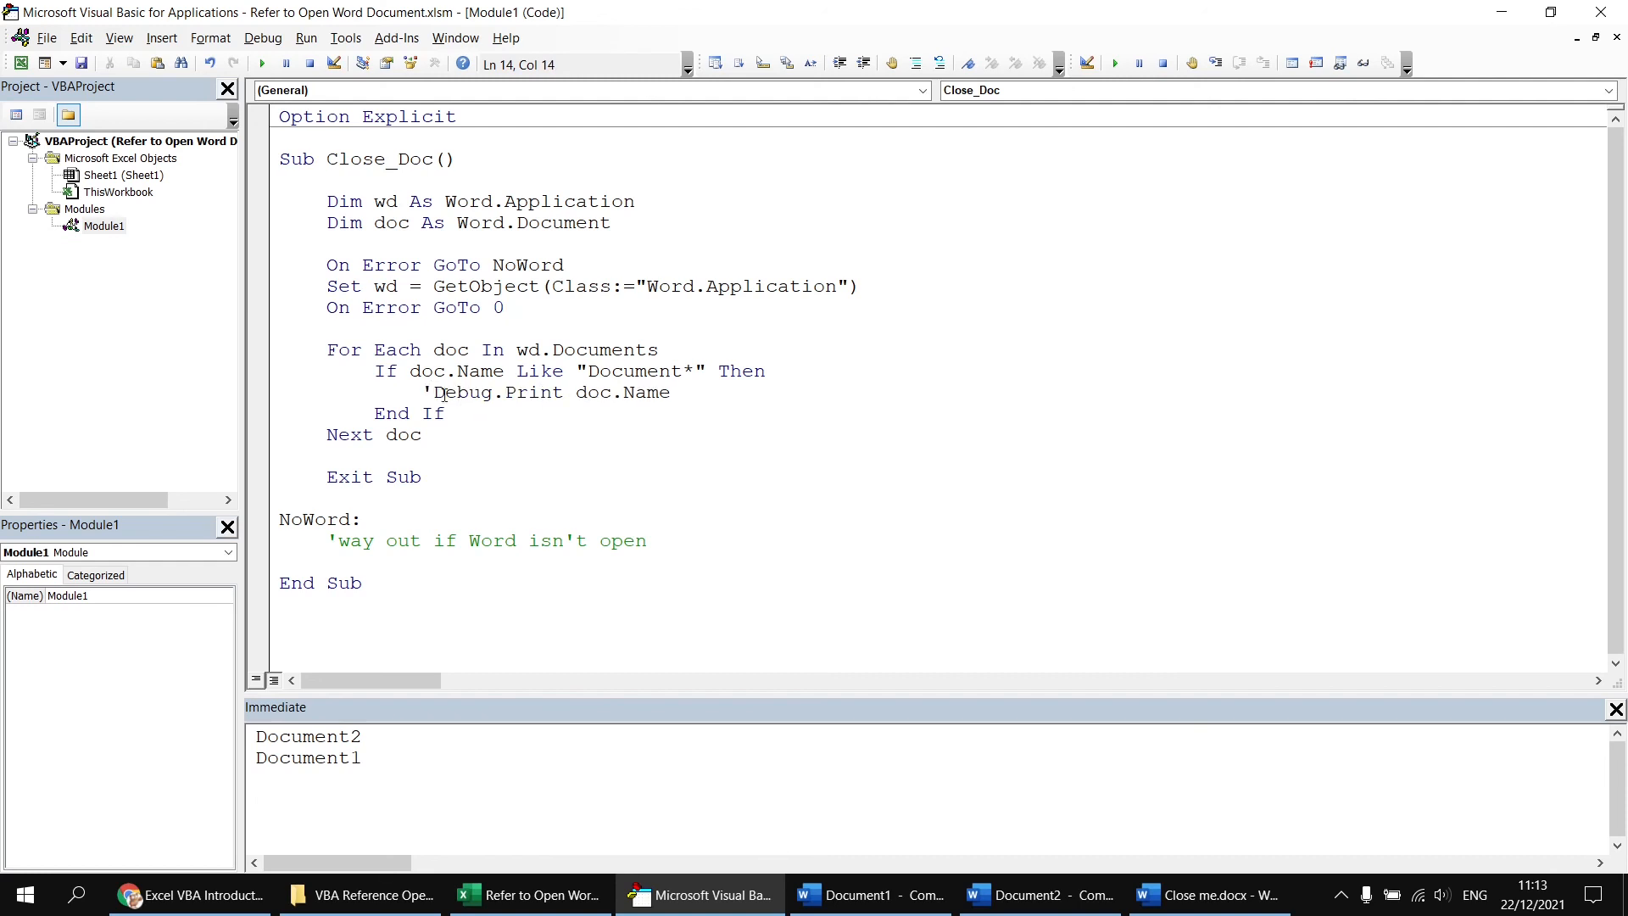
key("Return")
type("doc.clo")
key("Tab")
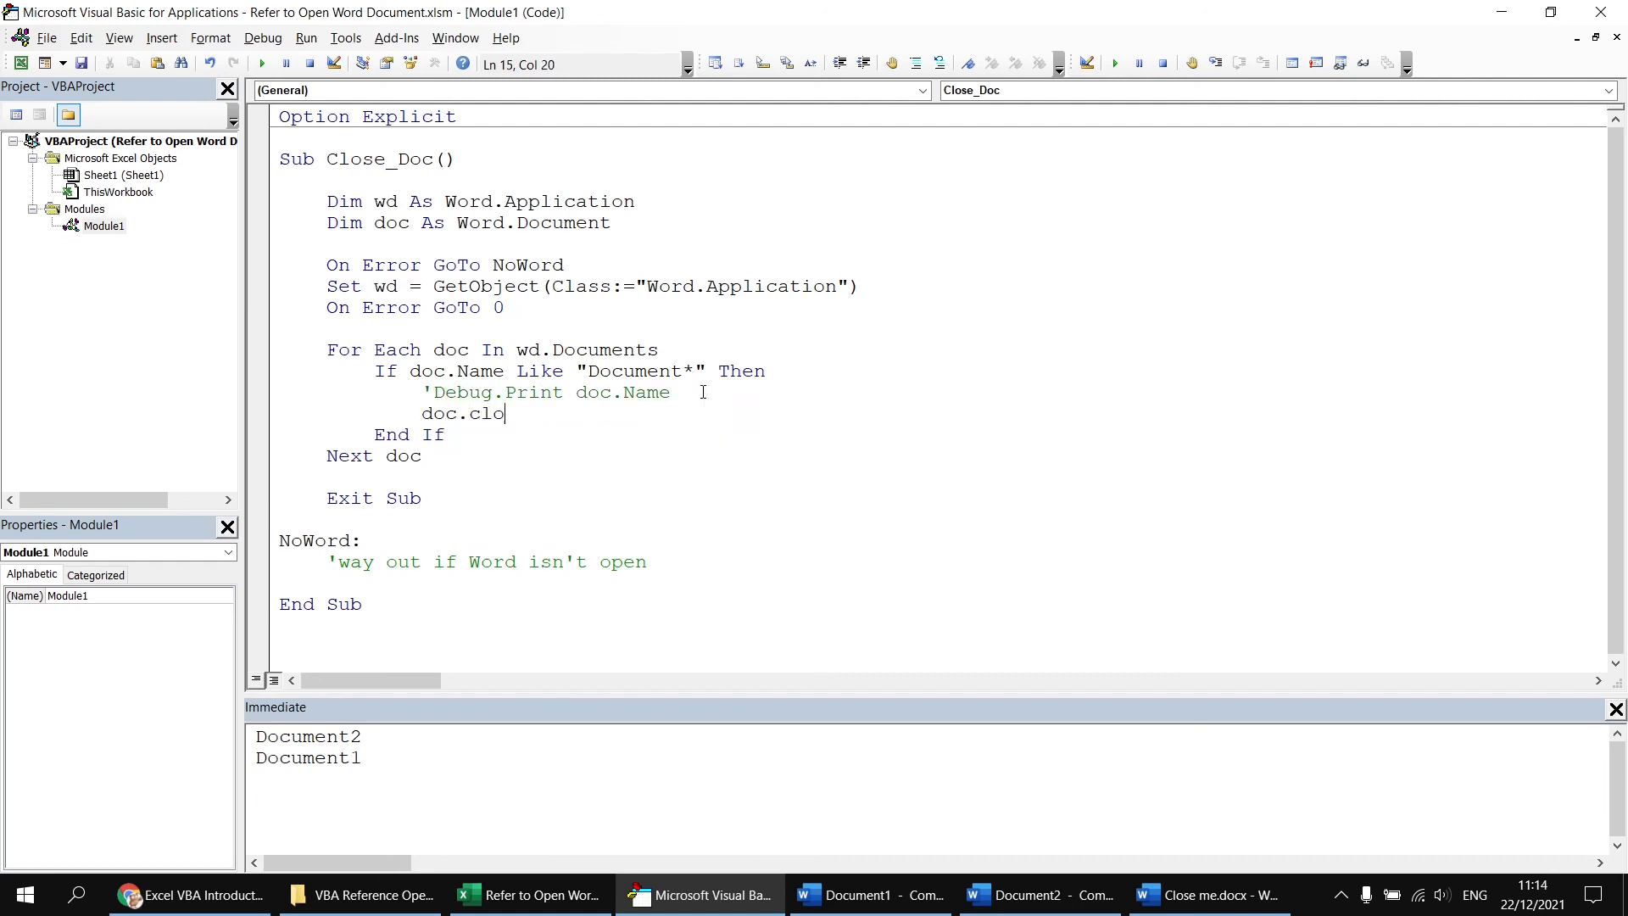
type("Close")
left_click(550, 479)
left_click(261, 63)
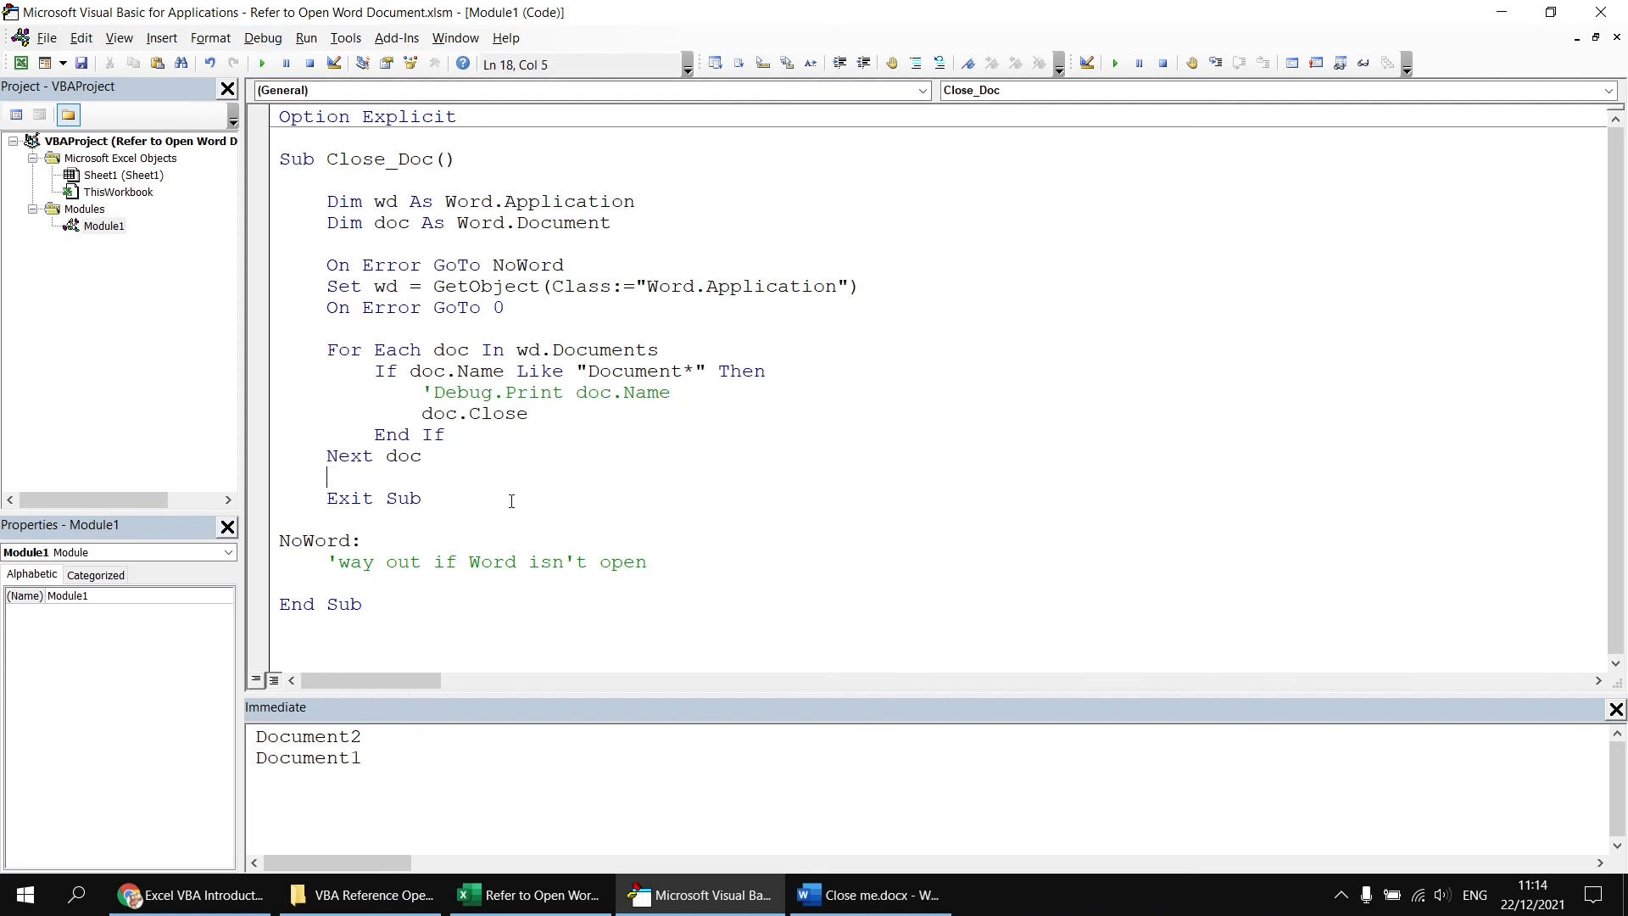